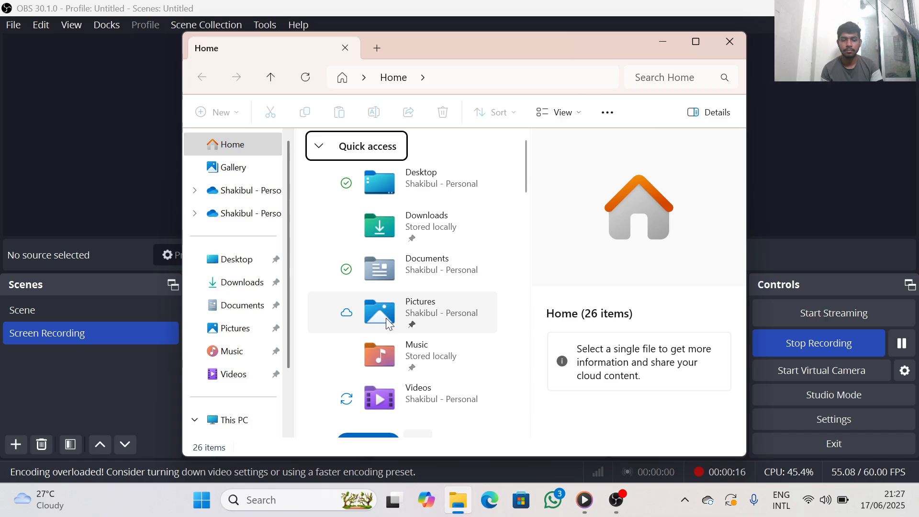
Open the recent workbook "Lookups Basic to Pro" in Excel and go to the Vlookup sheet
scroll(386, 318, "down", 4)
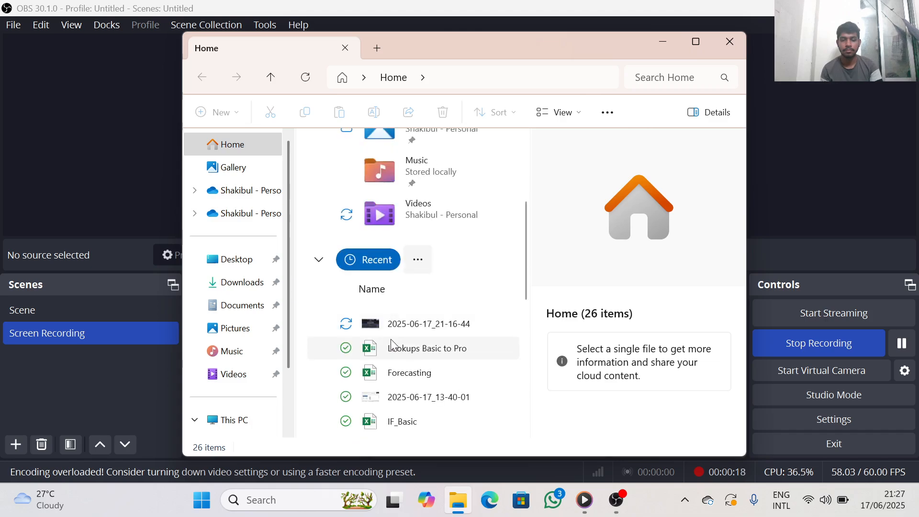
left_click(395, 351)
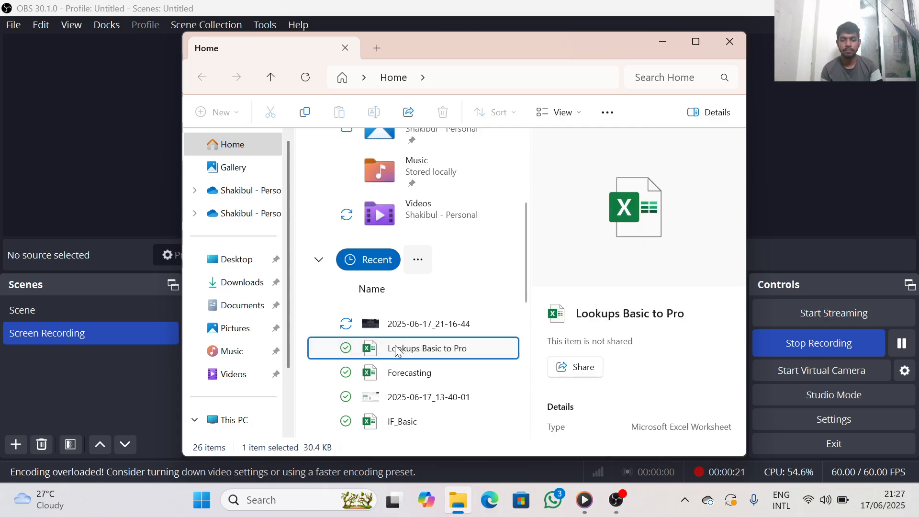
double_click(395, 350)
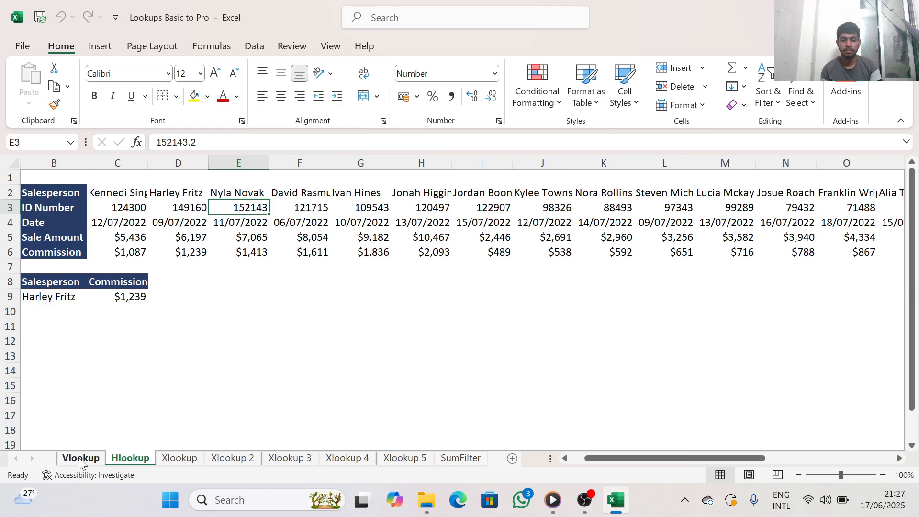
left_click(81, 459)
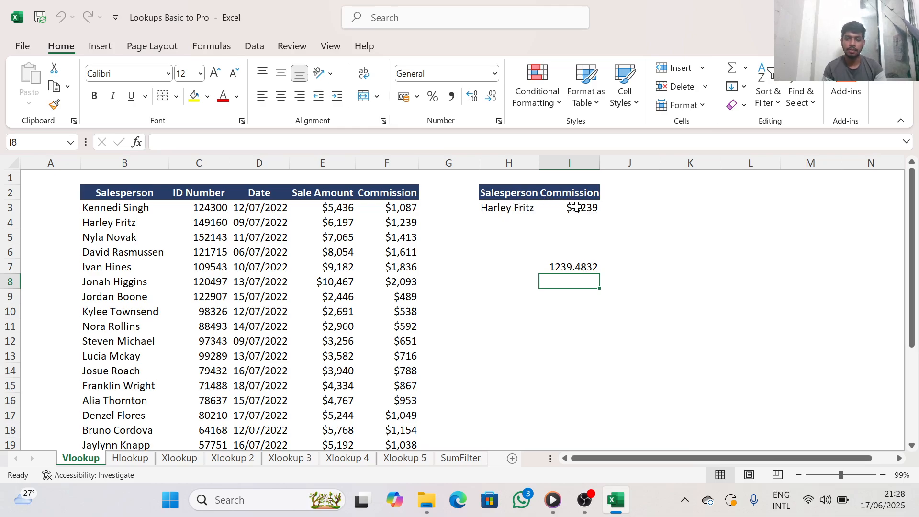
Clear cell I7 and begin a new VLOOKUP formula there with H3 as the lookup value
left_click(589, 268)
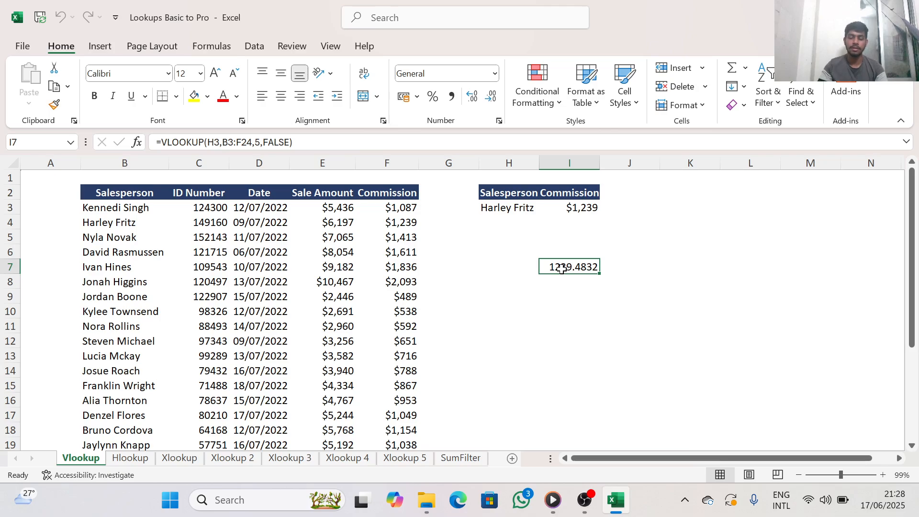
key("BackSpace")
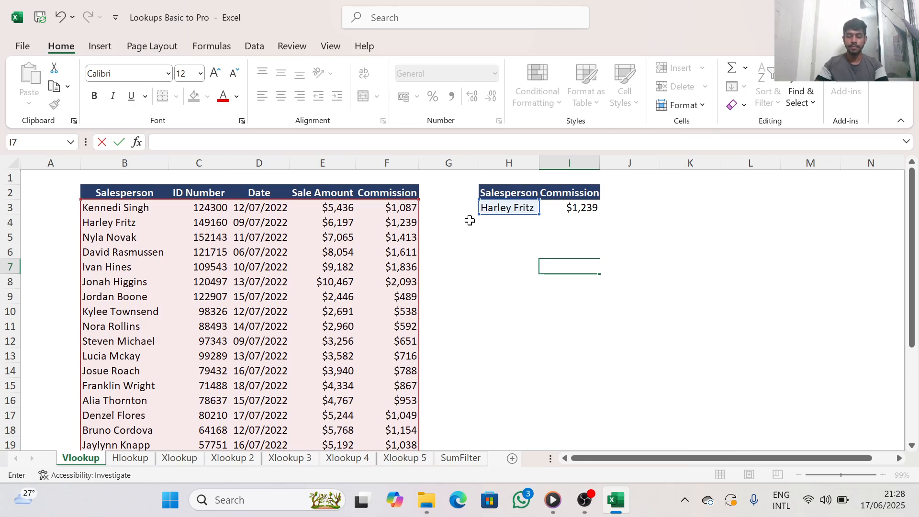
type("=")
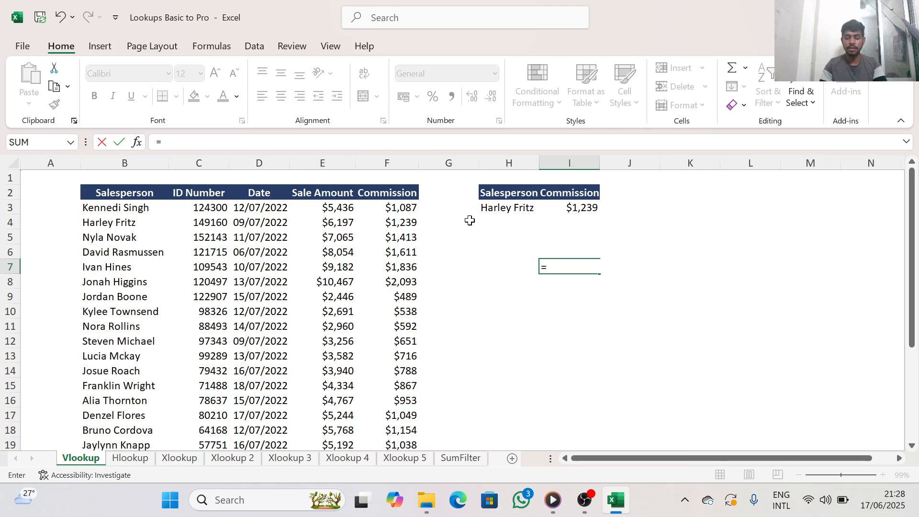
type("vl")
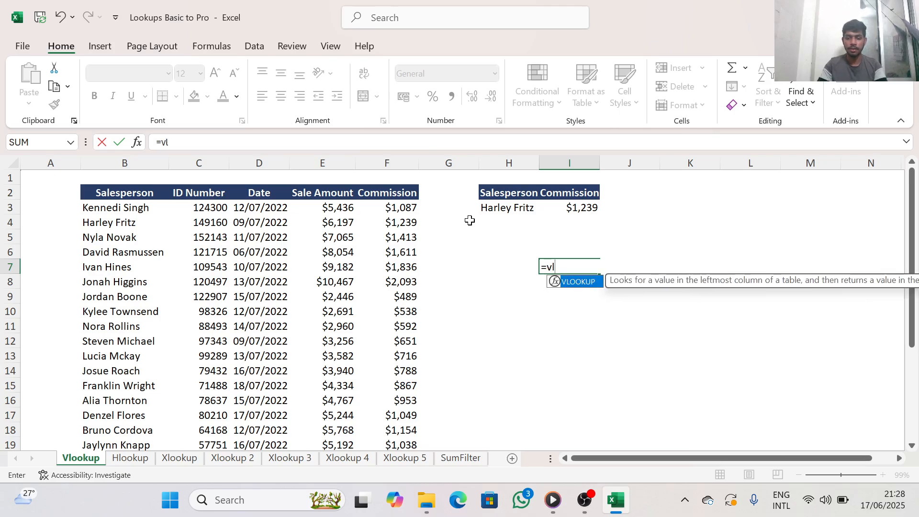
double_click(568, 286)
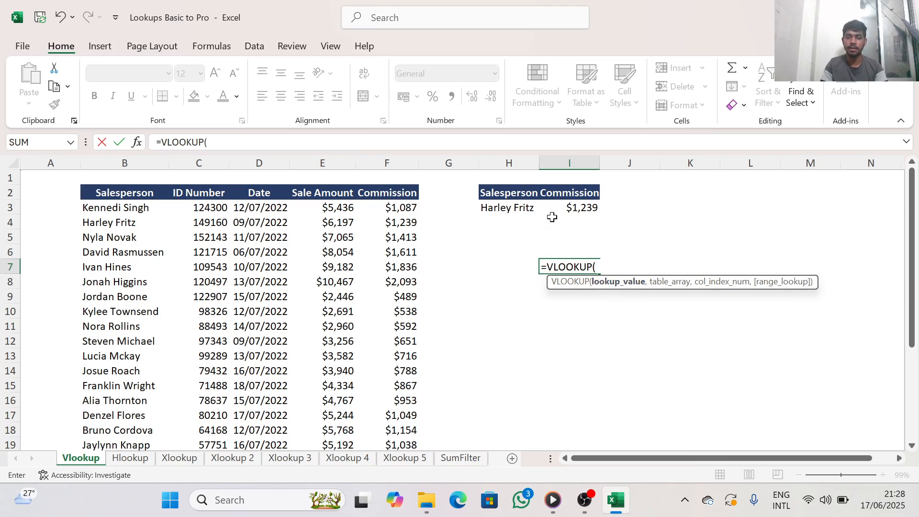
left_click(503, 210)
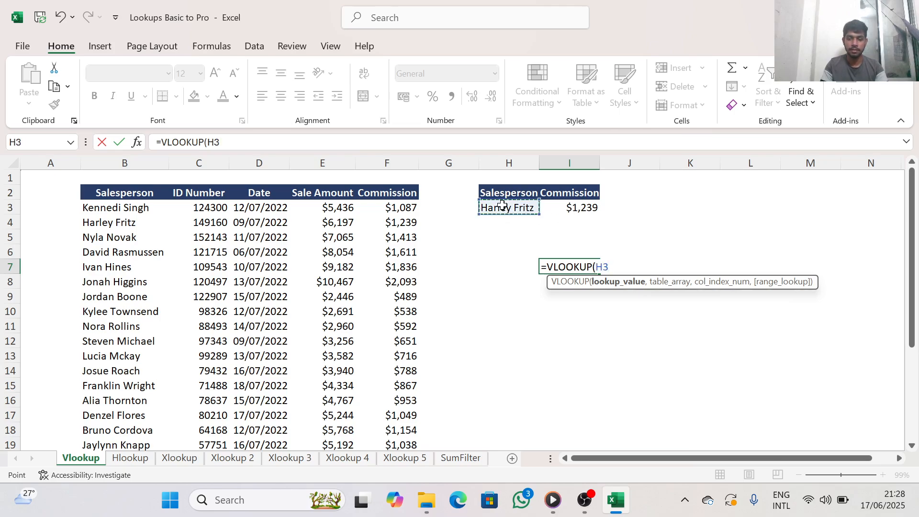
type(",")
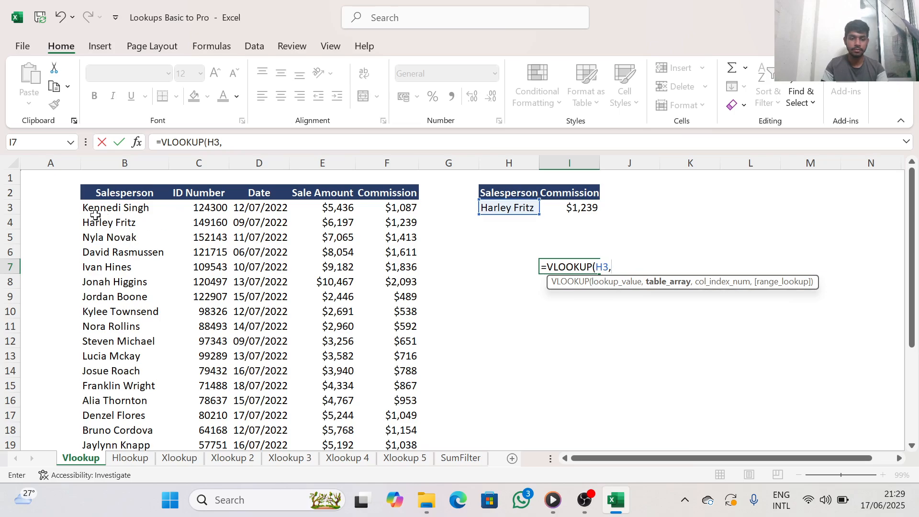
Complete the VLOOKUP in I7 with table array B3:F24, column index 5 and FALSE for an exact match
left_click_drag(95, 213, 400, 416)
scroll(488, 282, "up", 3)
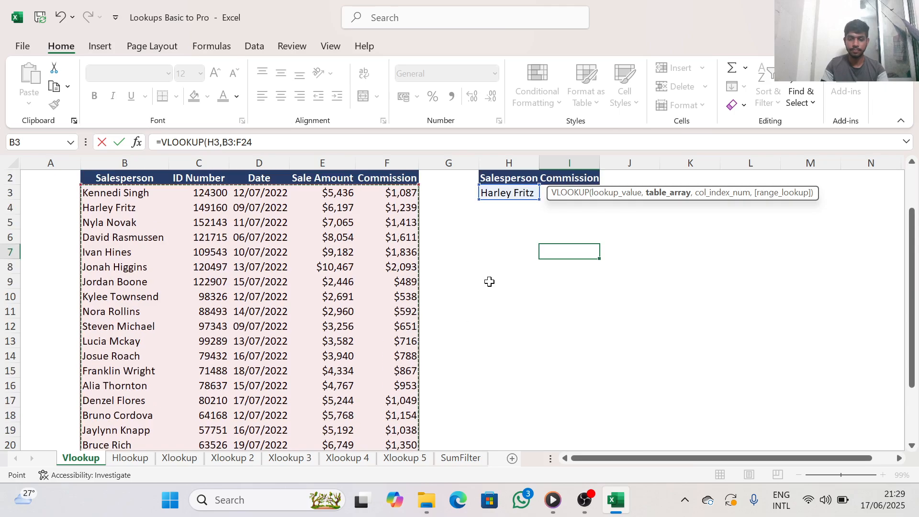
type(",5")
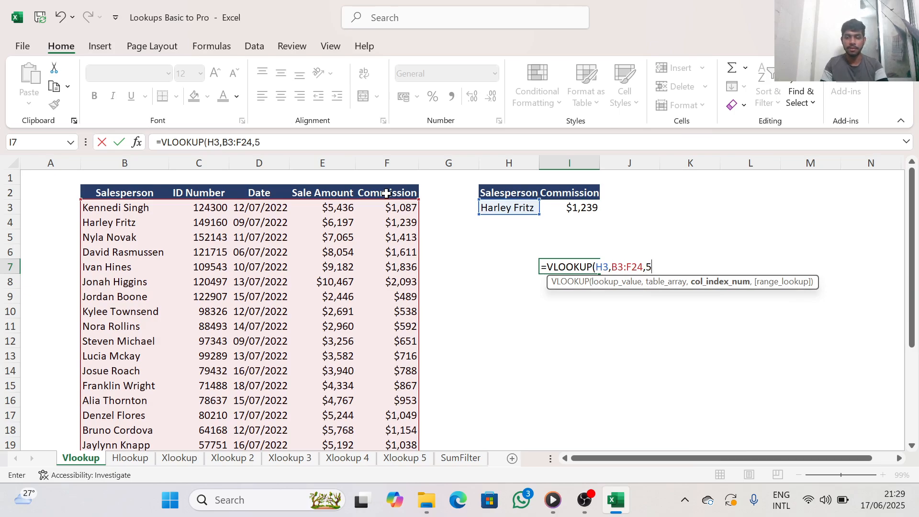
type(",fa")
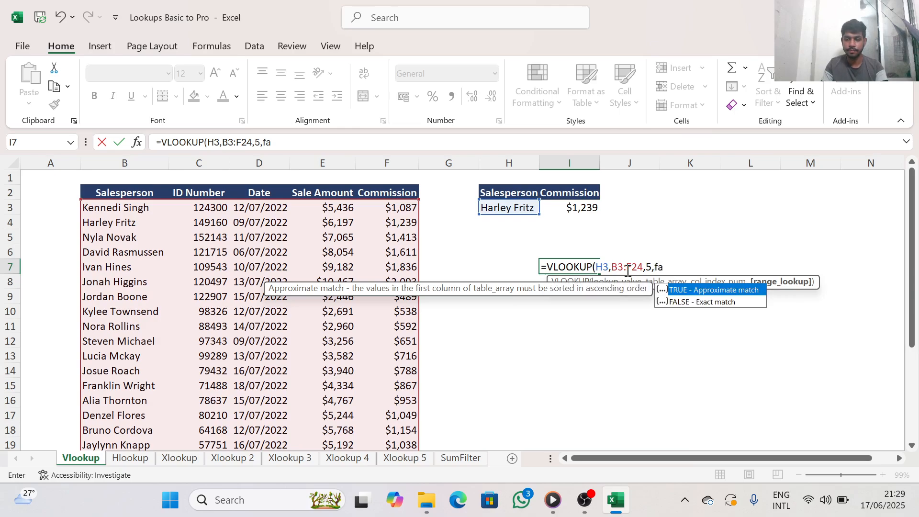
type("l")
double_click(679, 301)
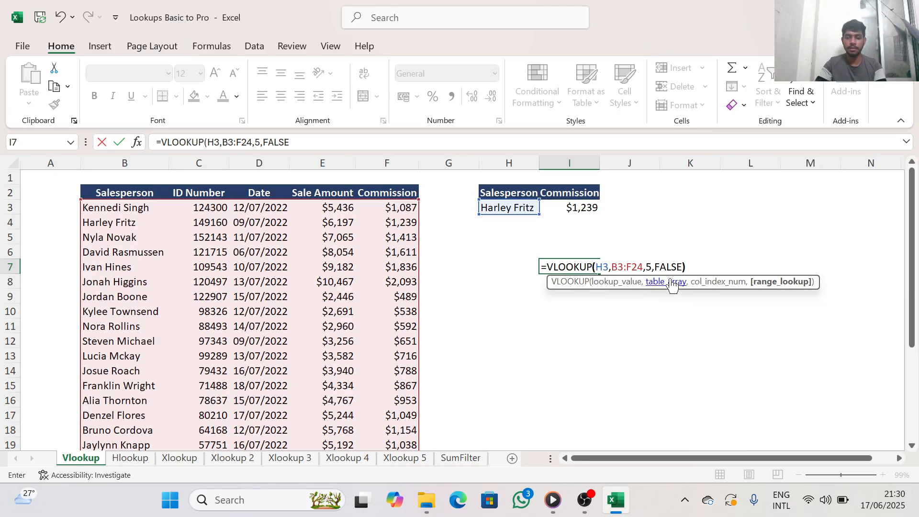
type(")")
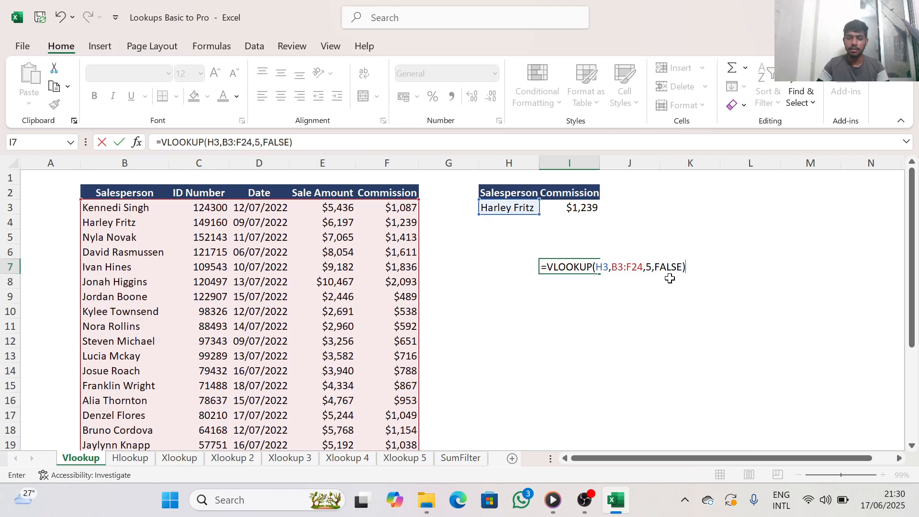
key("Return")
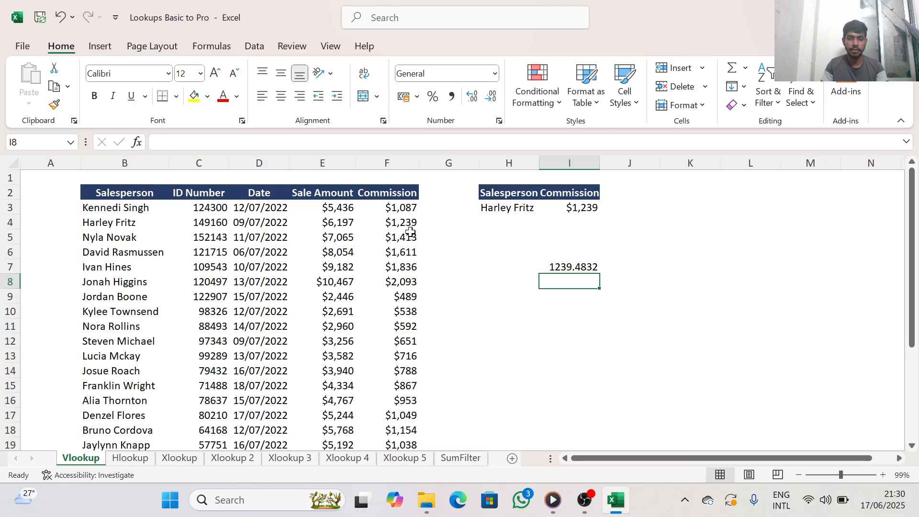
On the Hlookup sheet, begin an HLOOKUP formula in cell D11 with B9 as the lookup value
left_click(130, 458)
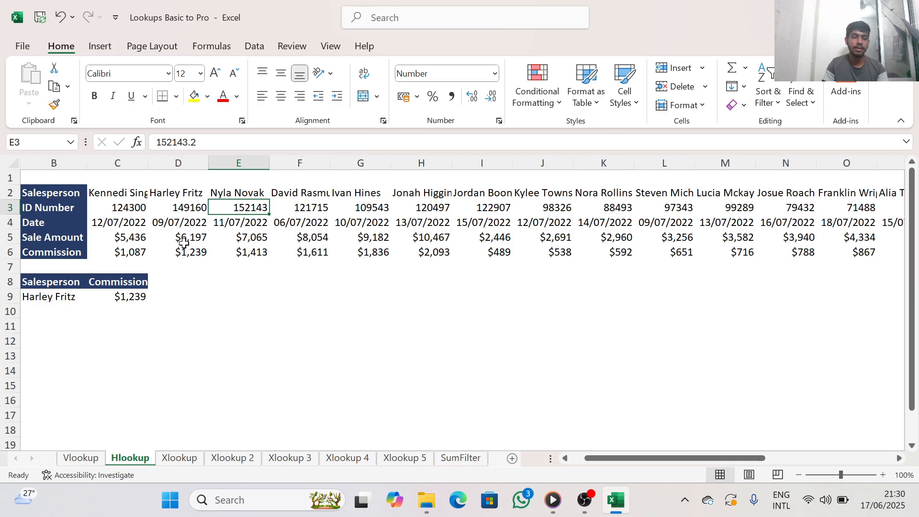
left_click(204, 322)
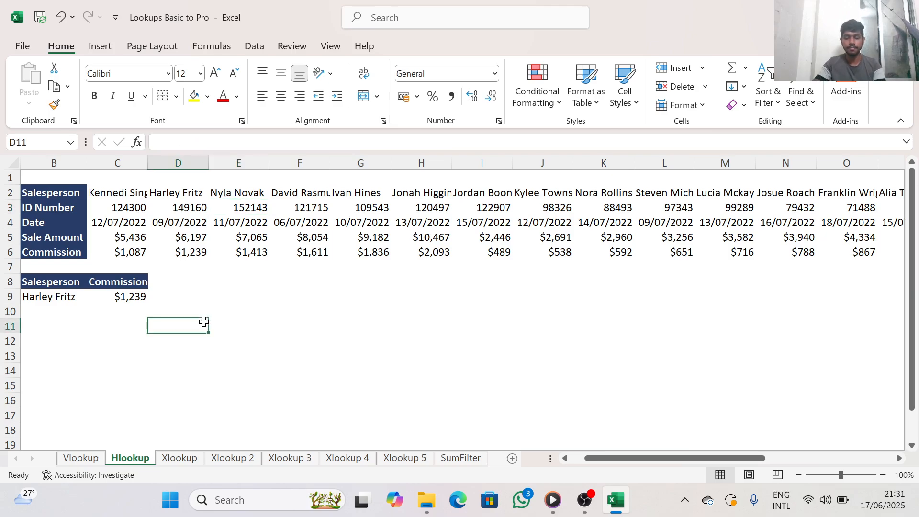
type("=")
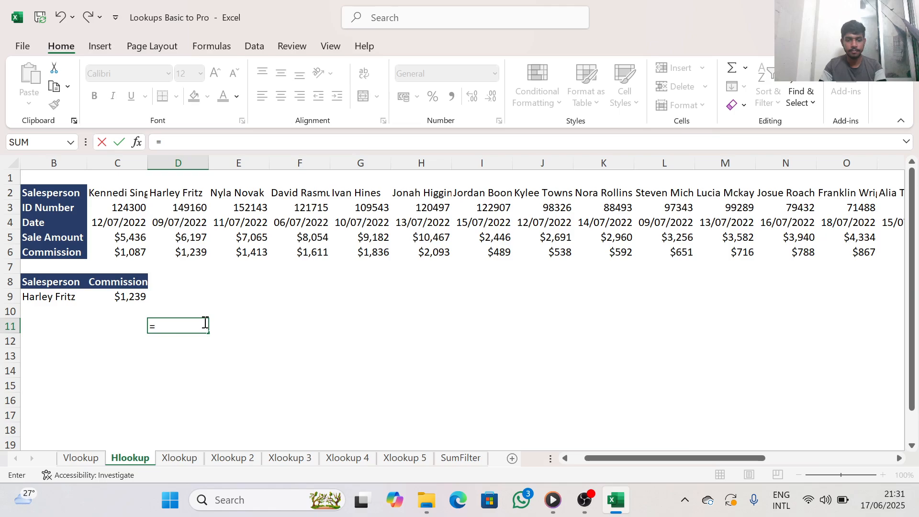
type("h")
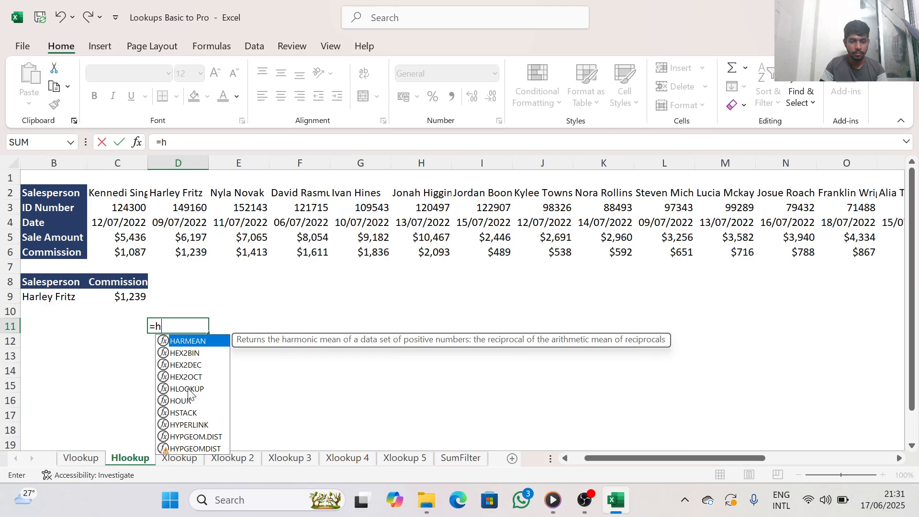
type("l")
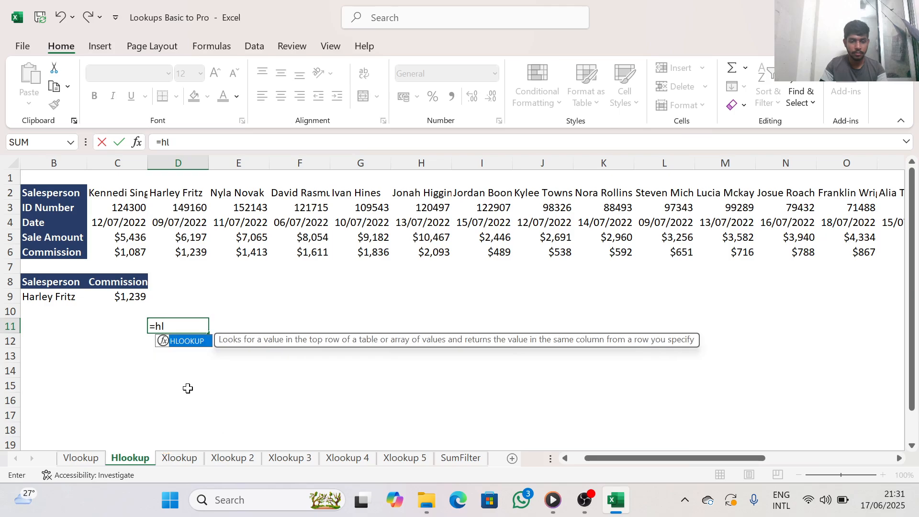
double_click(188, 341)
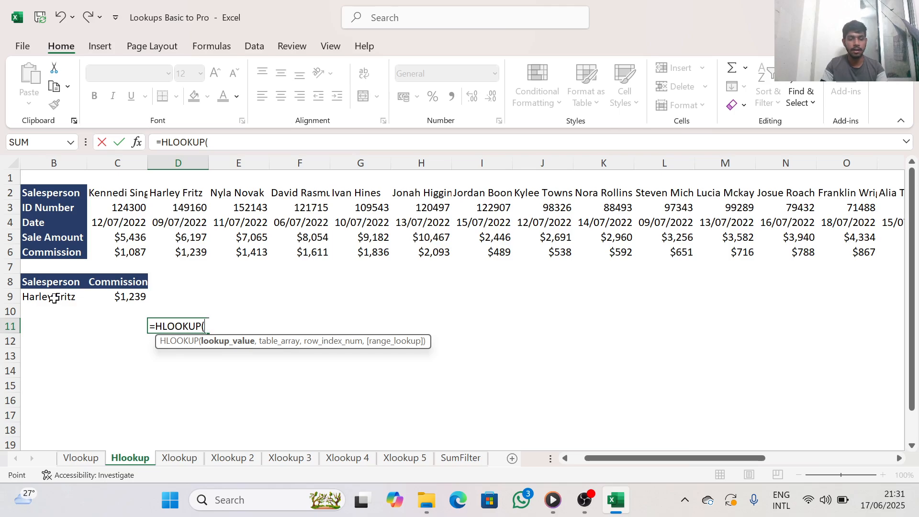
left_click(53, 297)
type(",")
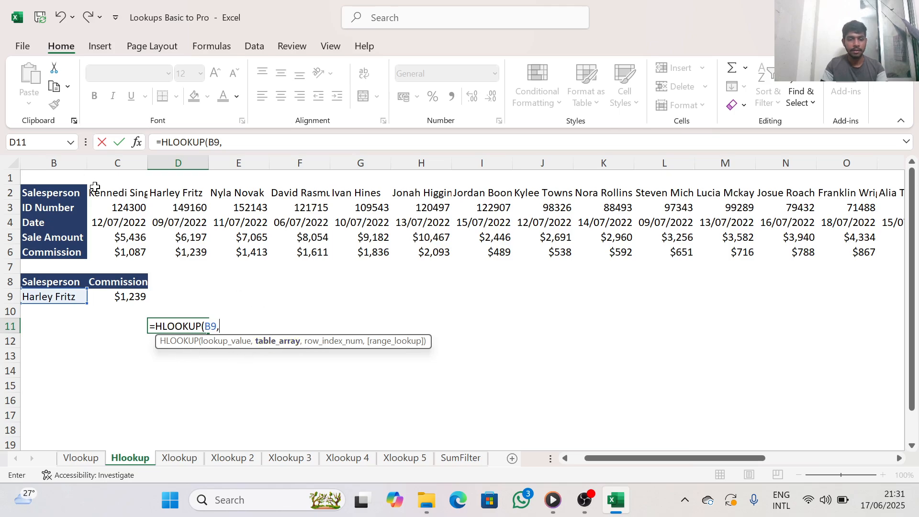
mouse_move(103, 204)
left_mouse_down()
mouse_move(111, 207)
mouse_move(115, 193)
mouse_move(122, 229)
mouse_move(117, 194)
left_mouse_up()
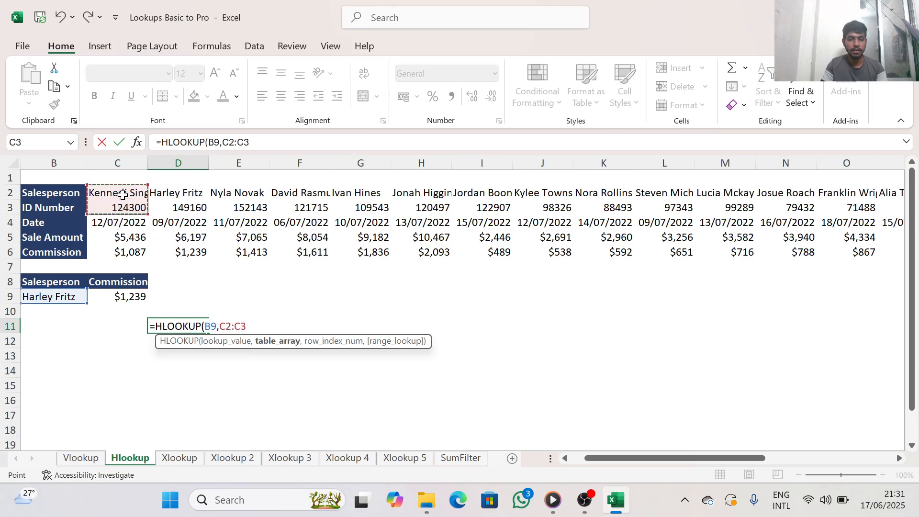
key("BackSpace")
key("BackSpace")
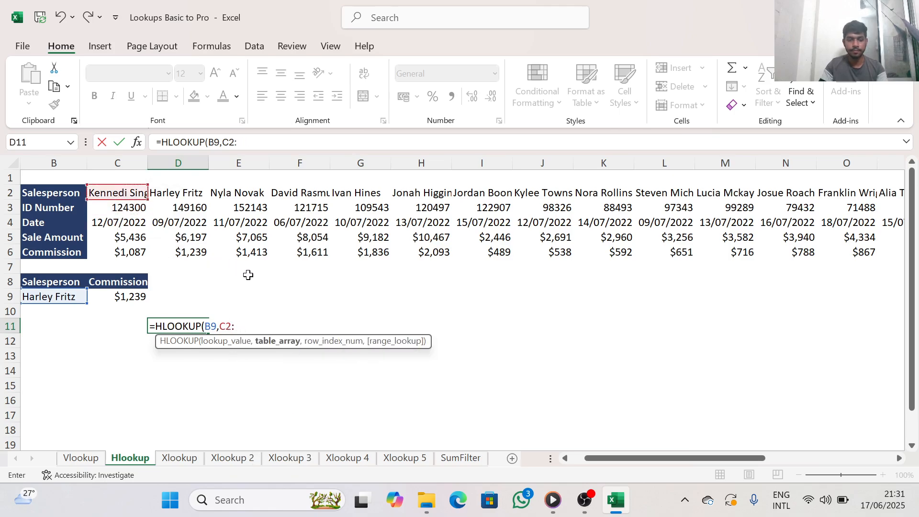
key("BackSpace")
key("BackSpace")
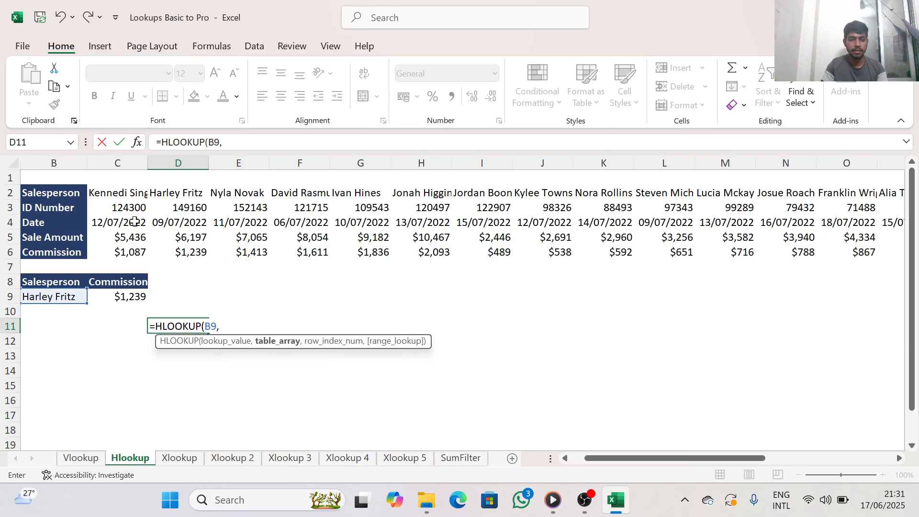
left_click(112, 192)
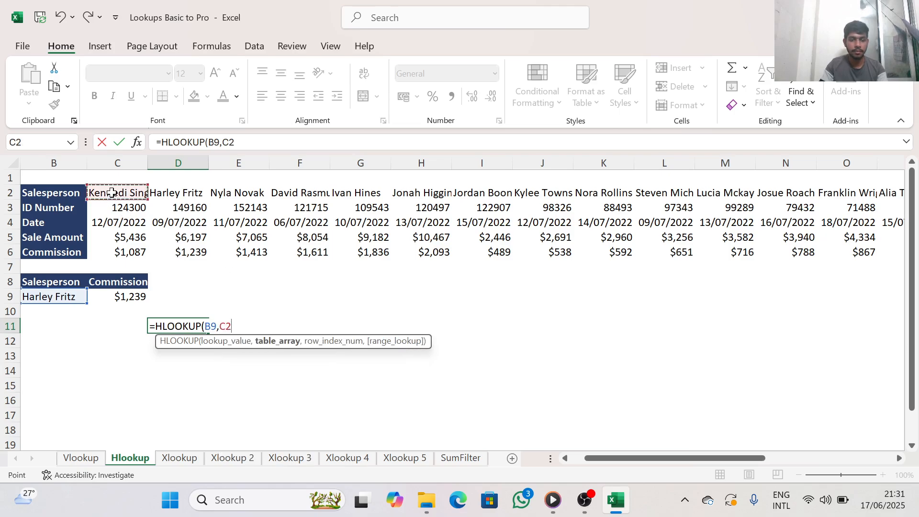
left_click_drag(111, 192, 393, 283)
left_click(769, 245)
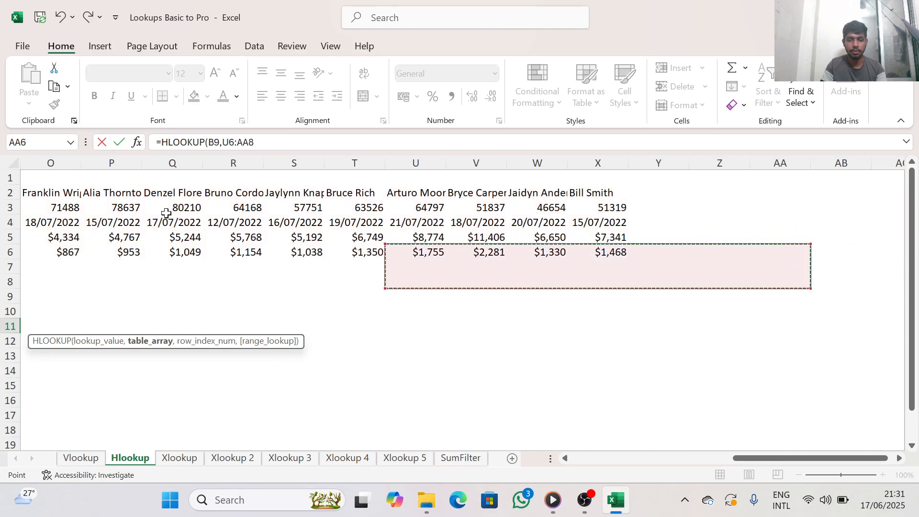
left_click(562, 458)
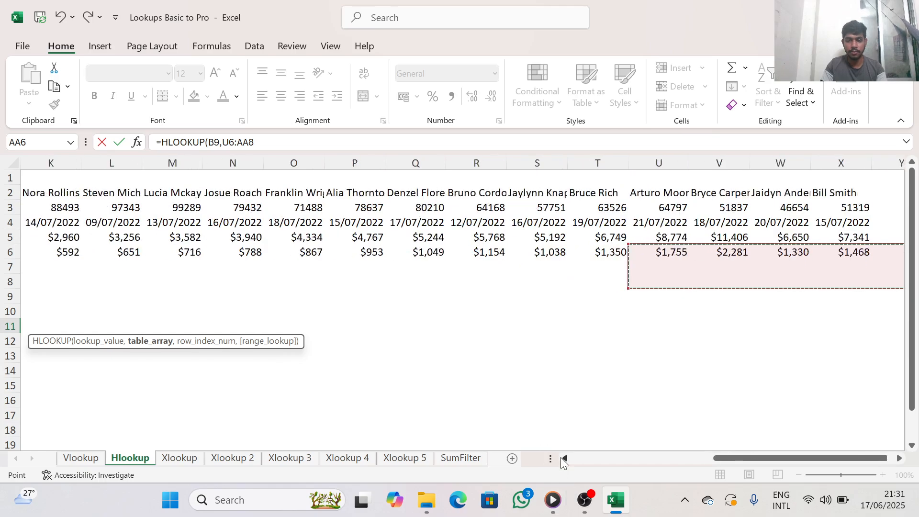
left_click(563, 458)
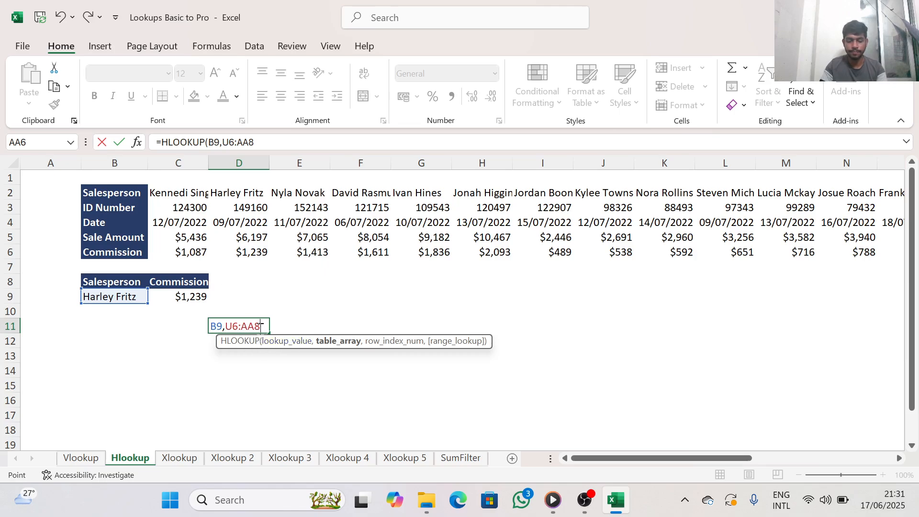
key("BackSpace")
key("BackSpace")
key("BackSpace")
key("BackSpace")
key("BackSpace")
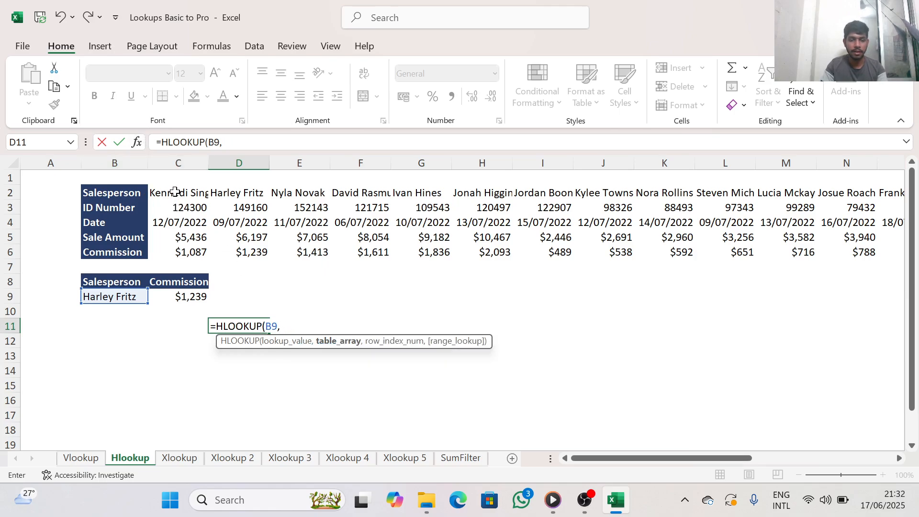
Set the table array of the HLOOKUP formula in D11 to C2:X6, removing any stray character after it
left_click_drag(174, 191, 674, 257)
type("m")
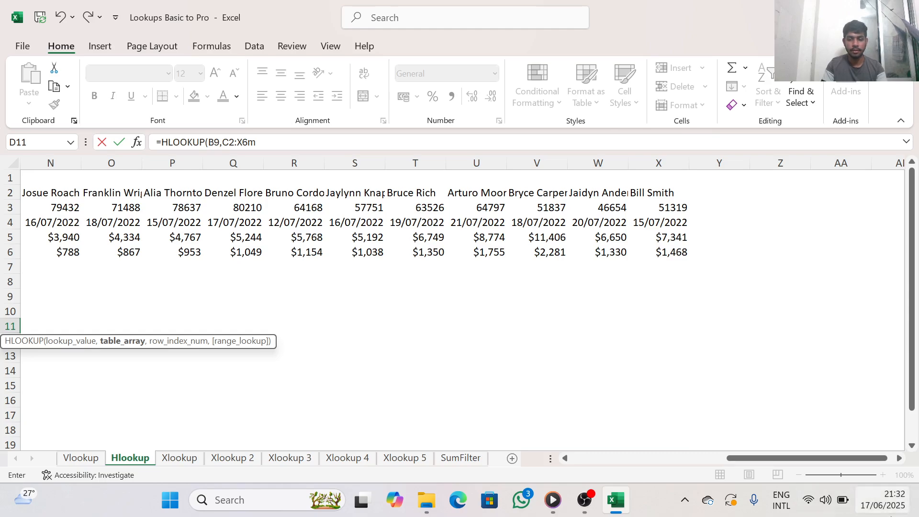
left_click(567, 455)
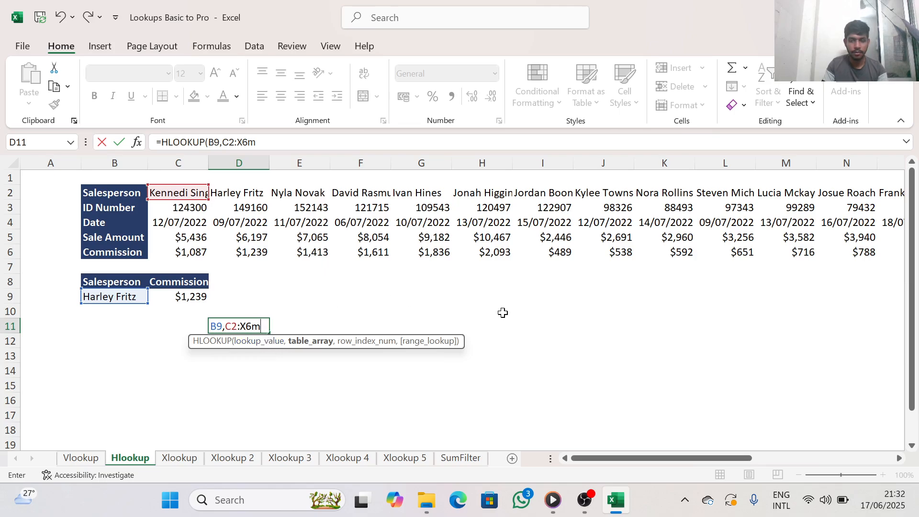
scroll(898, 459, "right", 7)
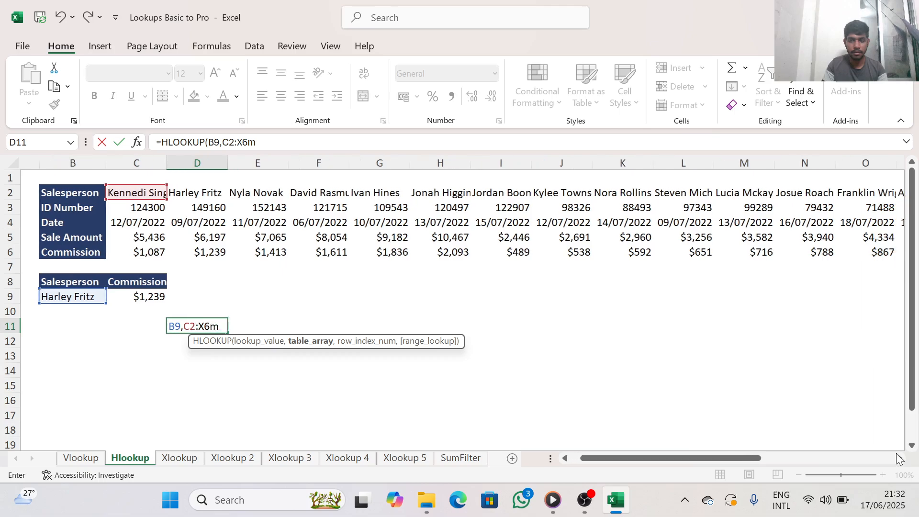
scroll(898, 459, "right", 4)
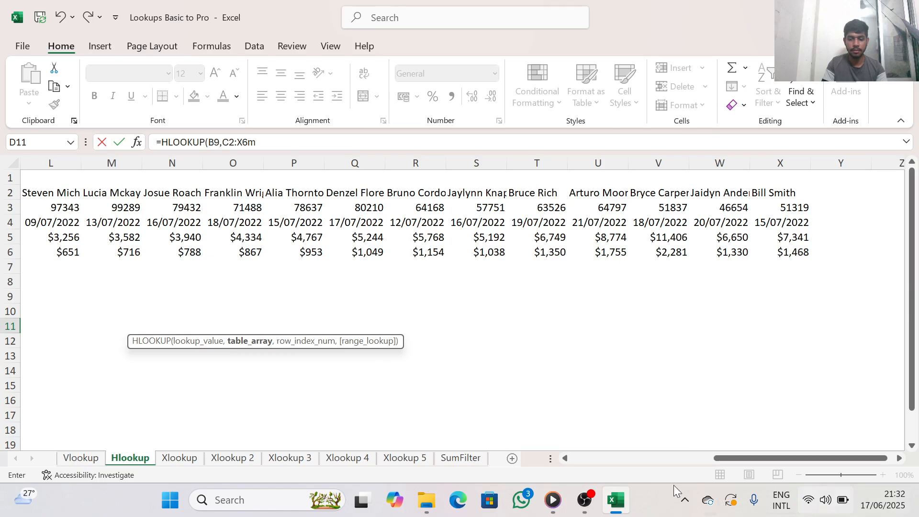
left_click(565, 458)
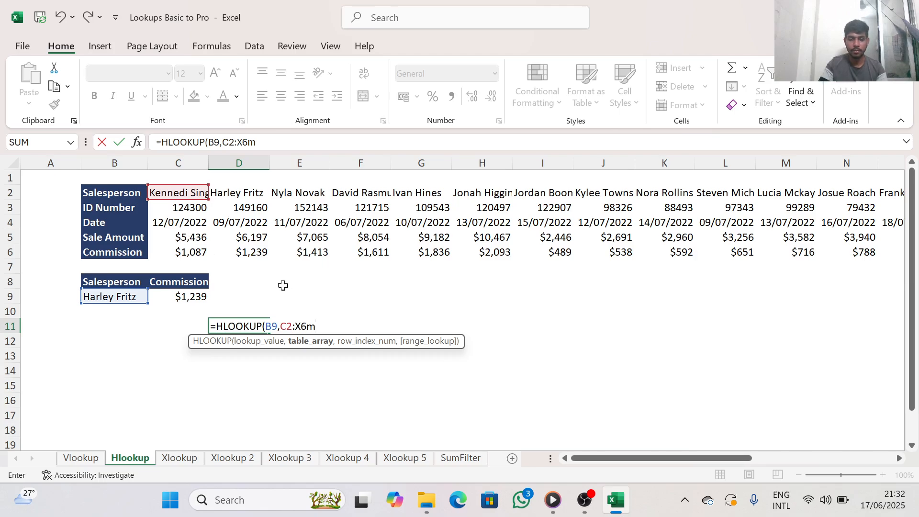
key("BackSpace")
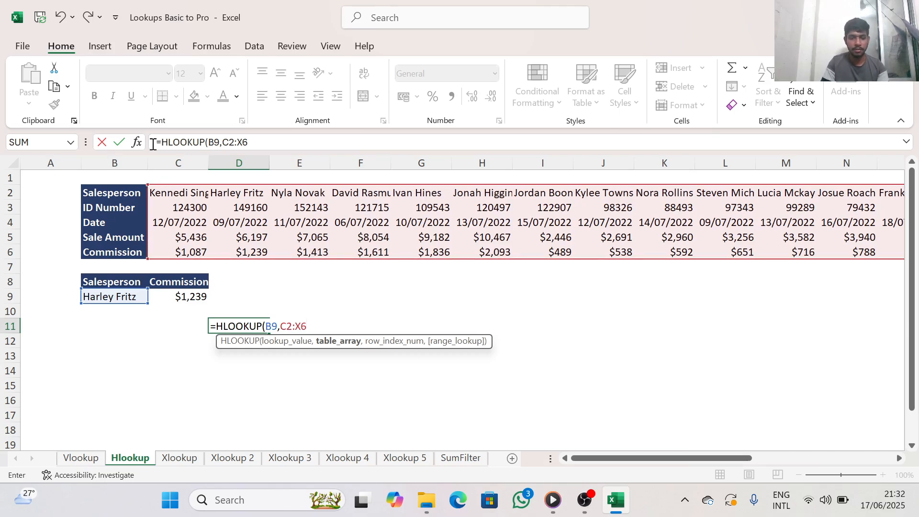
type("m")
key("BackSpace")
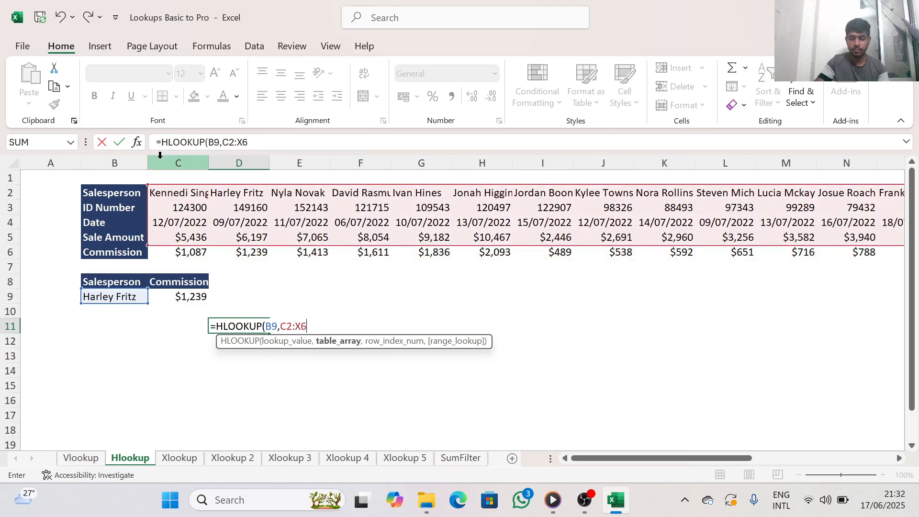
Complete the HLOOKUP in D11 with row index 5 and FALSE for an exact match
type(",5")
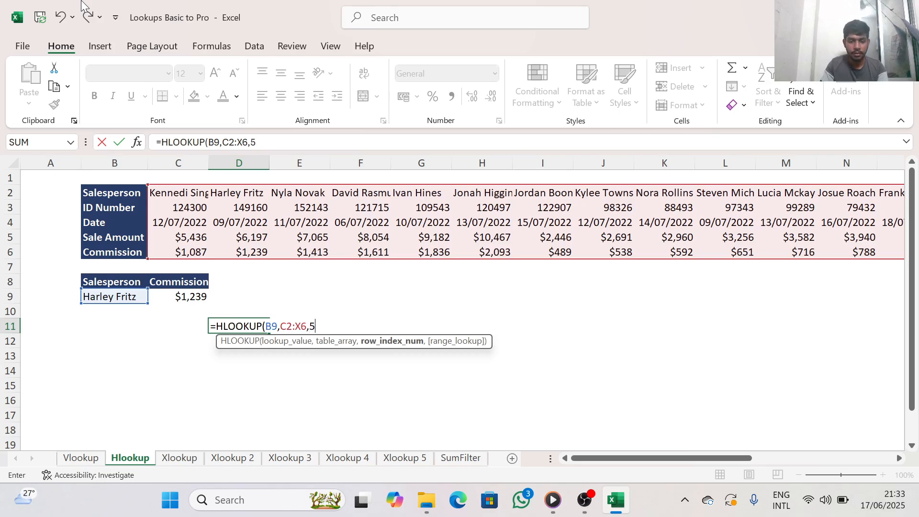
type(",")
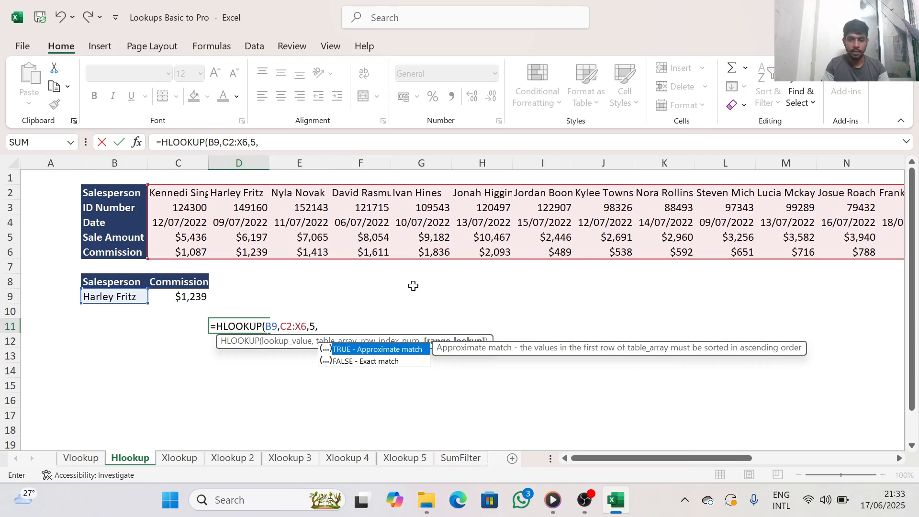
left_click(338, 362)
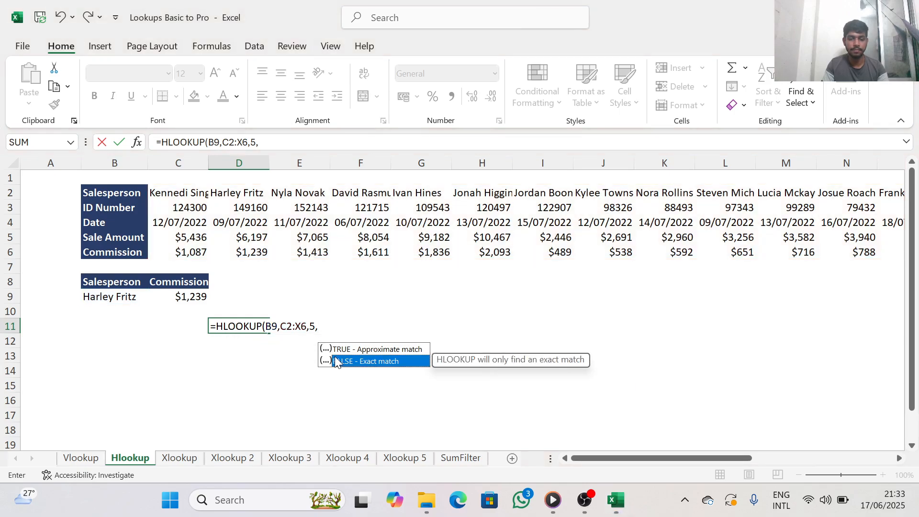
double_click(335, 357)
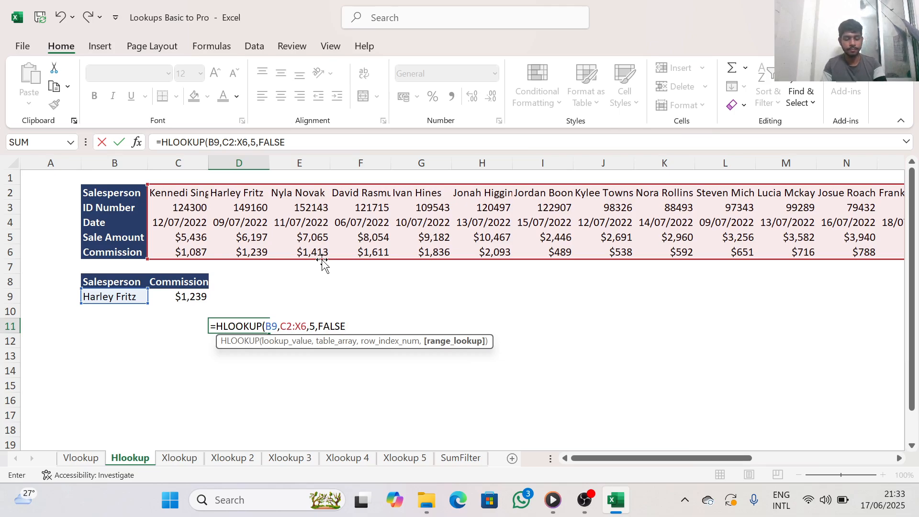
type(")")
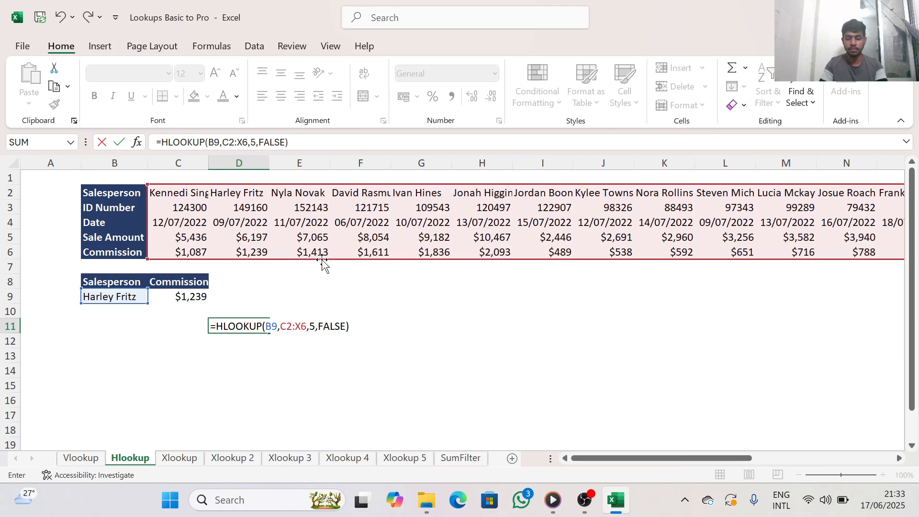
key("Return")
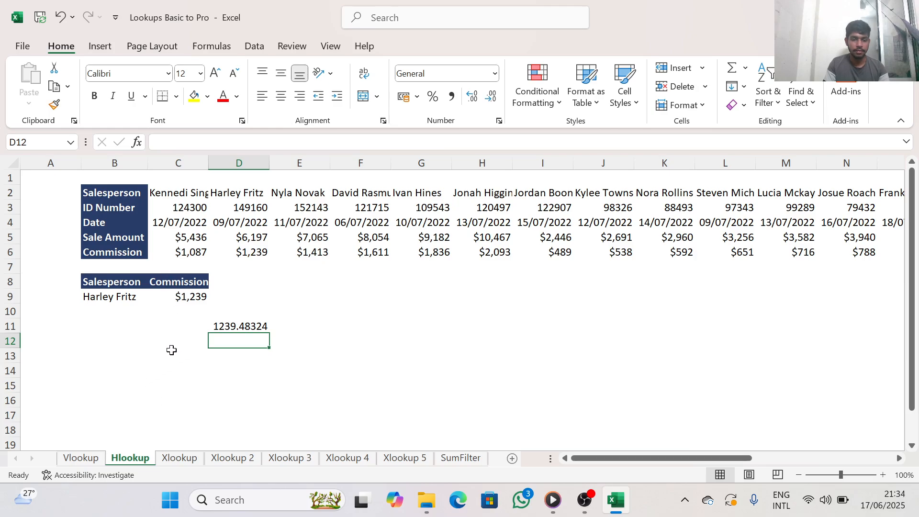
On the Xlookup sheet, begin an XLOOKUP formula in cell H12 with H8 as the lookup value
left_click(179, 458)
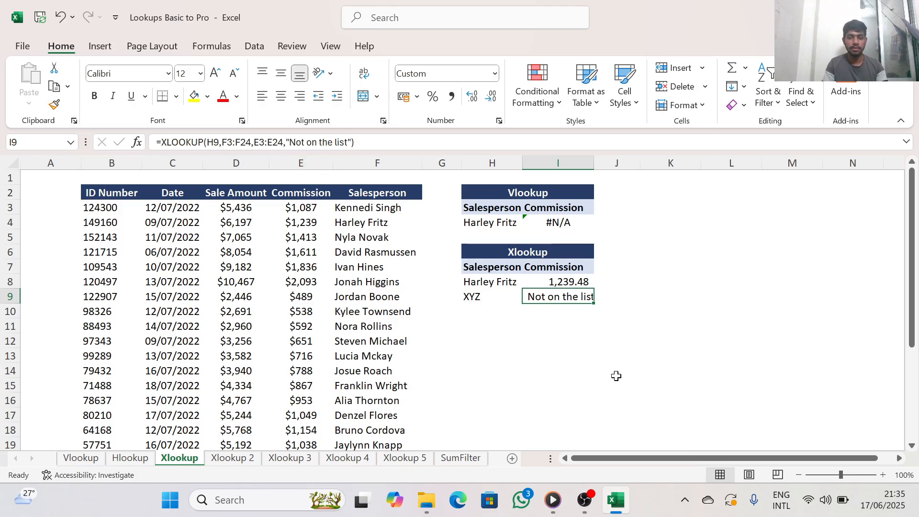
left_click(519, 341)
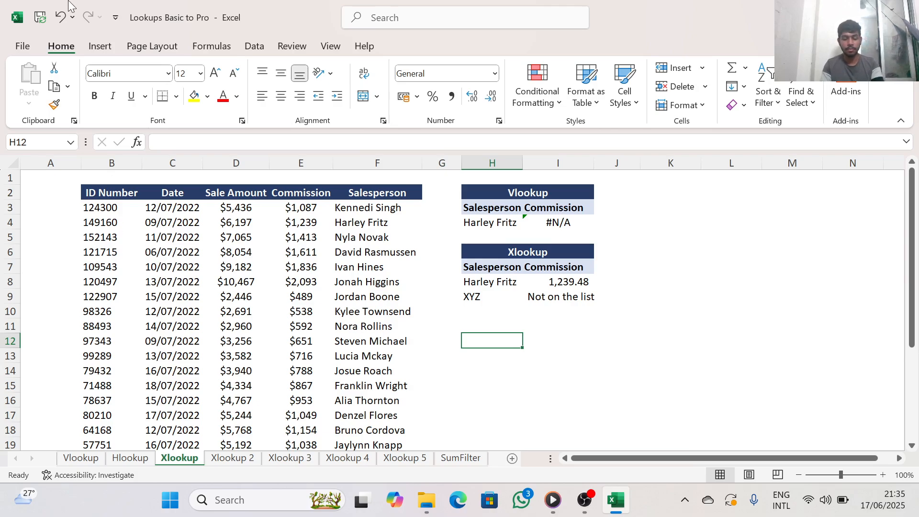
type("x")
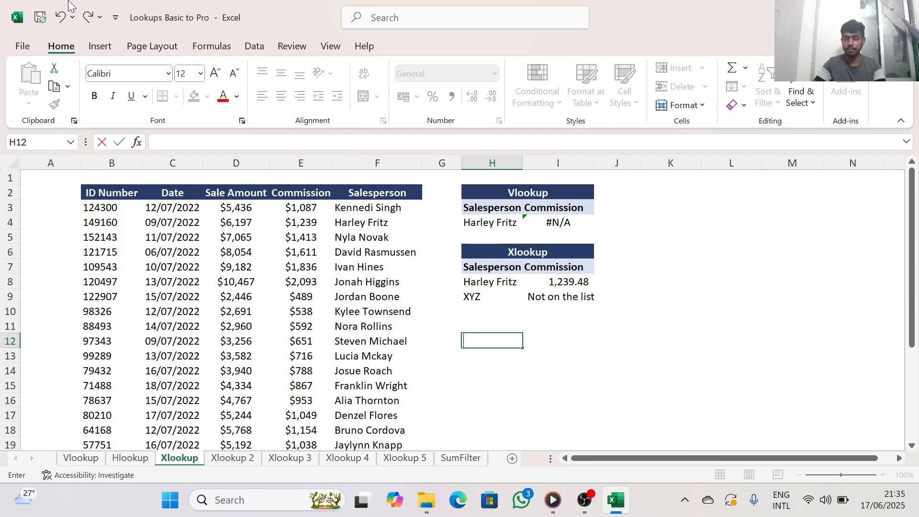
type("=x")
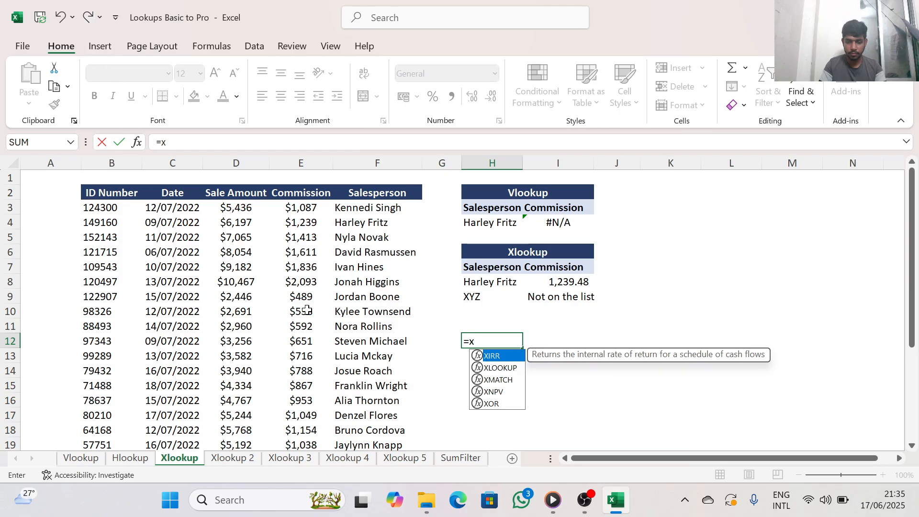
double_click(495, 367)
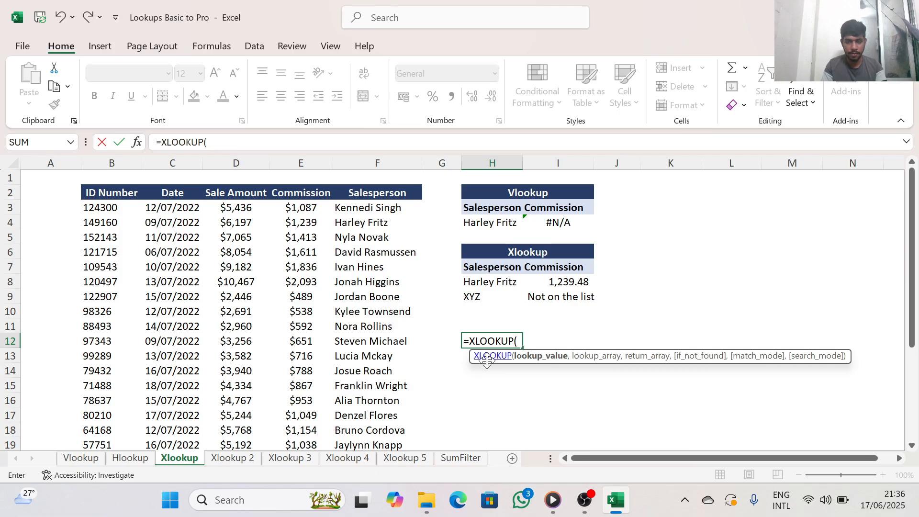
left_click(499, 285)
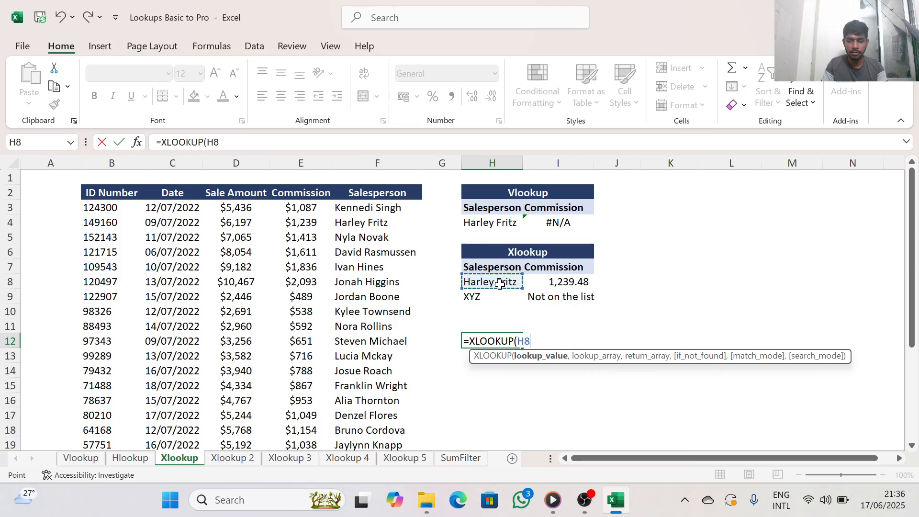
type(",")
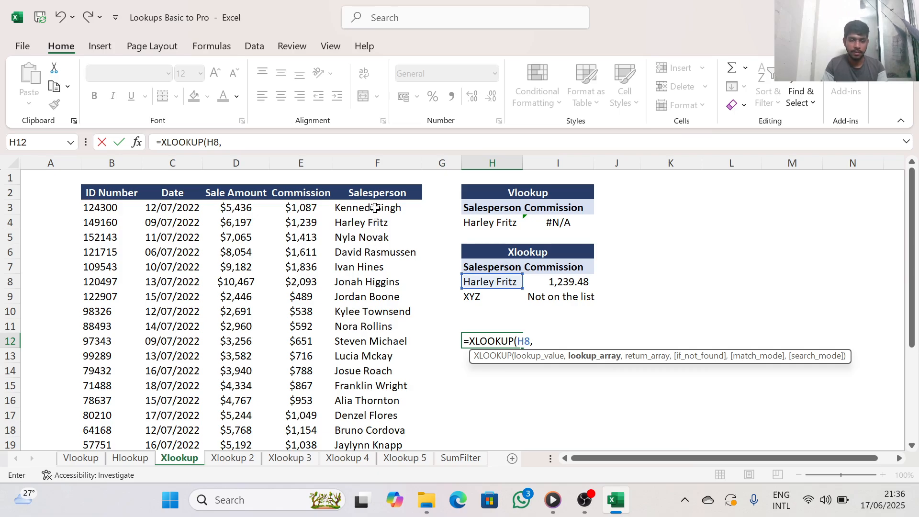
Complete the XLOOKUP in H12 with lookup array F3:F24 and return array E3:E24, leaving out the optional arguments
left_click_drag(375, 207, 357, 428)
type(",")
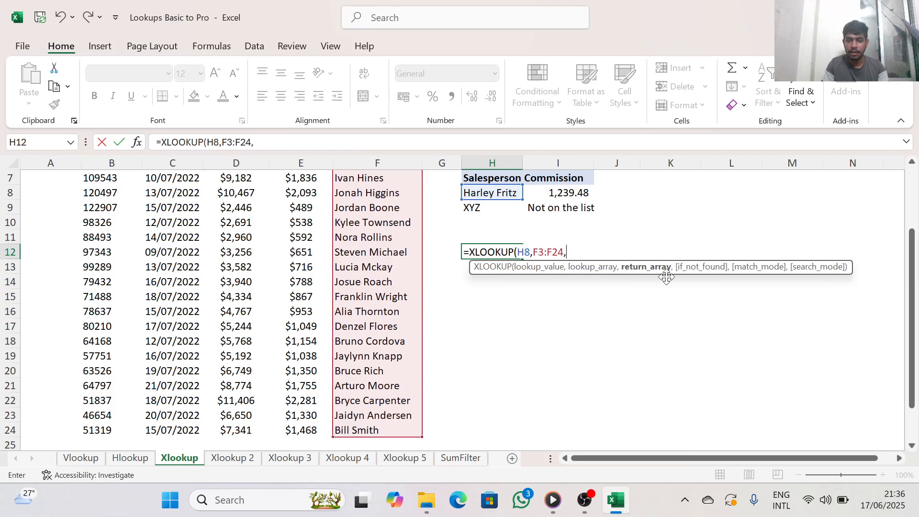
scroll(354, 339, "up", 2)
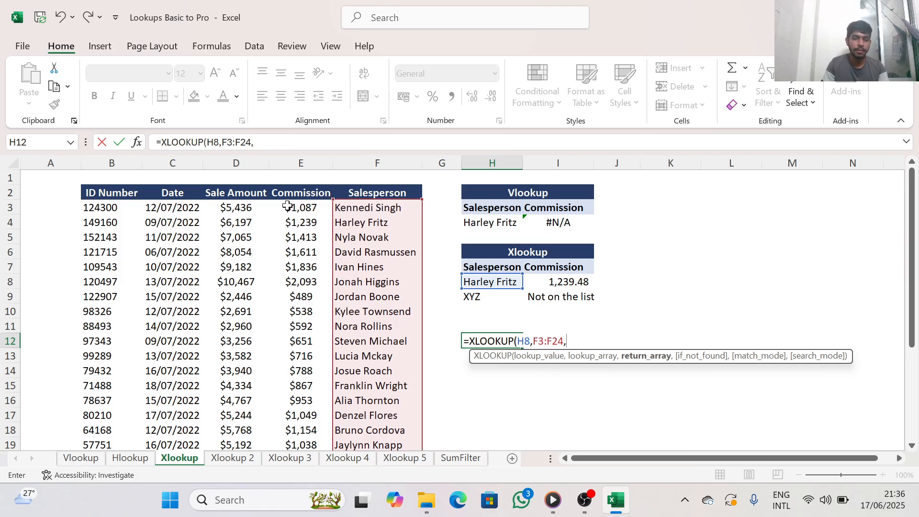
left_click_drag(287, 206, 298, 408)
type(",")
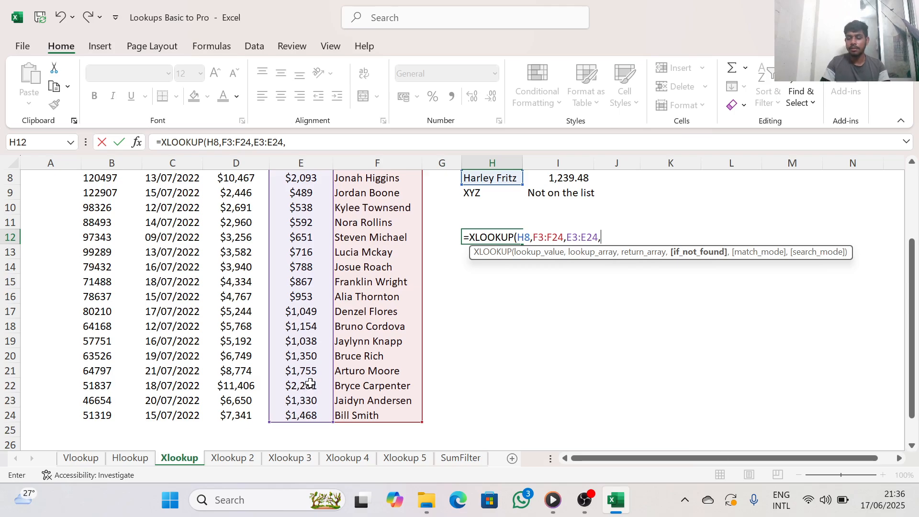
key("BackSpace")
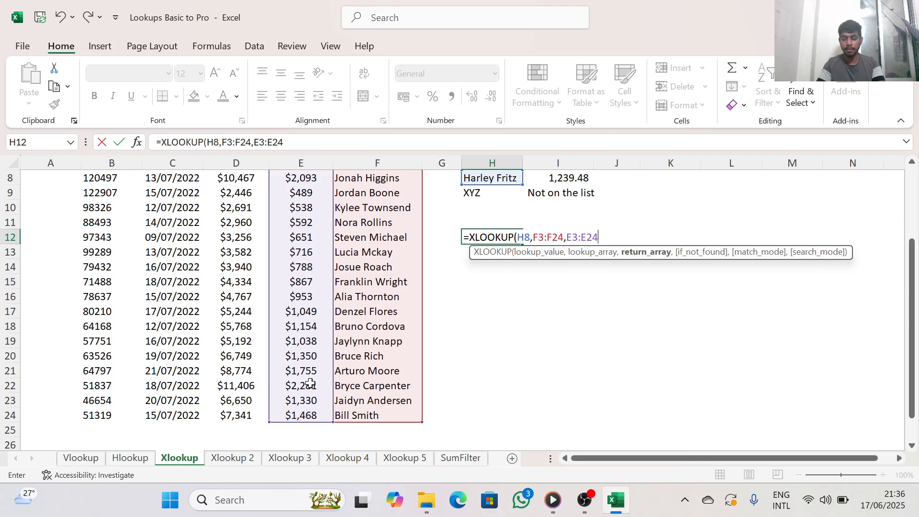
type(")")
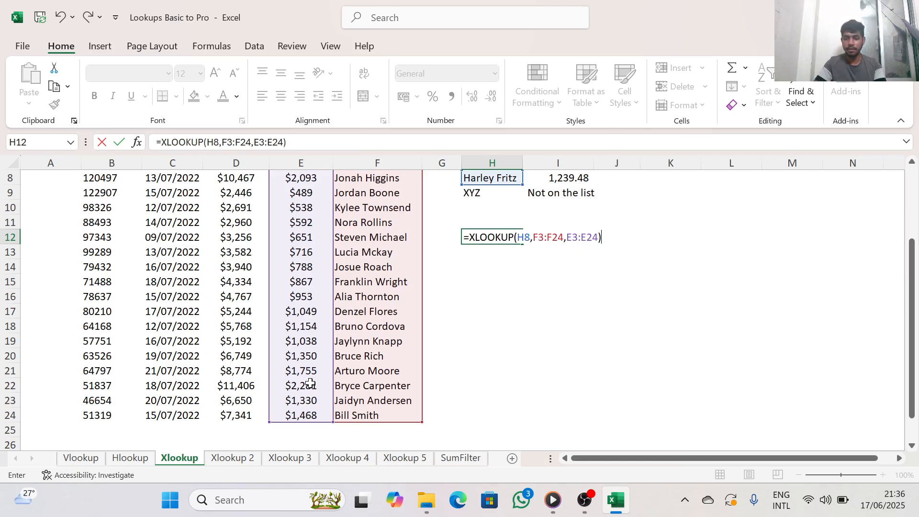
key("Return")
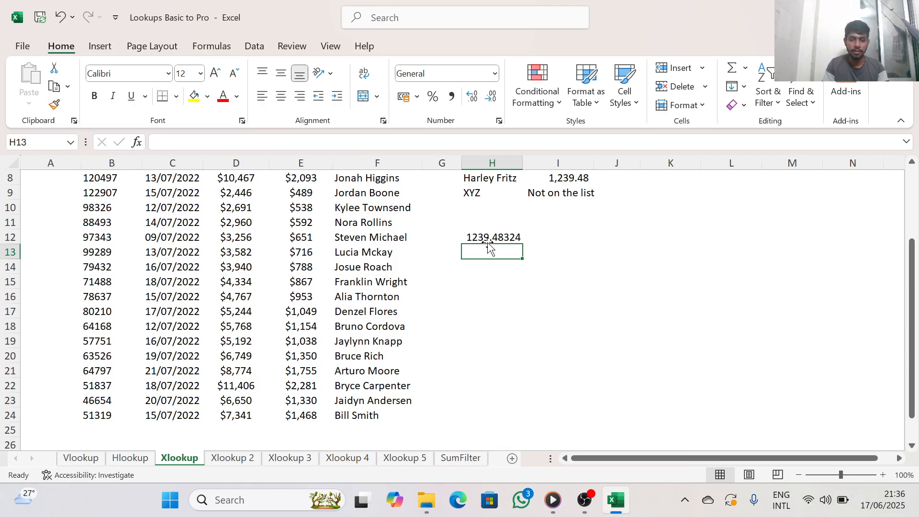
On the Xlookup 3 sheet, begin an XLOOKUP formula in cell I7
scroll(488, 246, "up", 2)
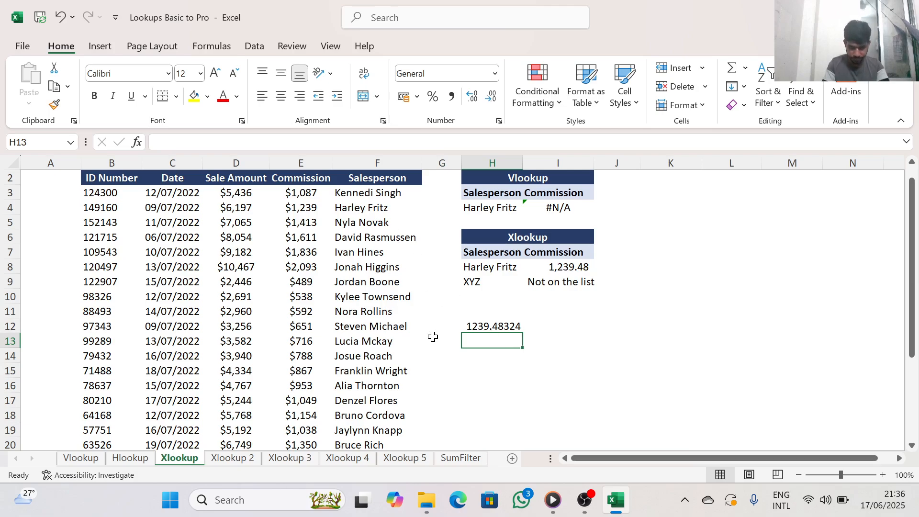
left_click(240, 457)
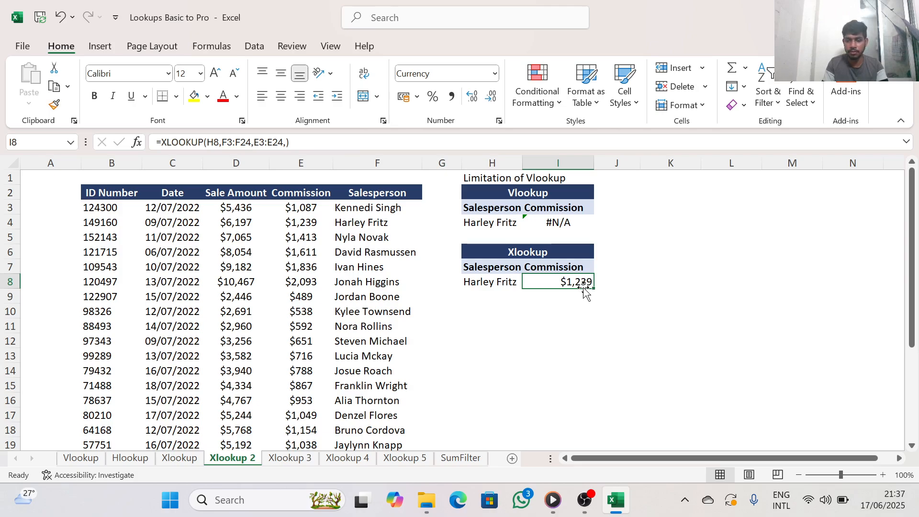
left_click(301, 462)
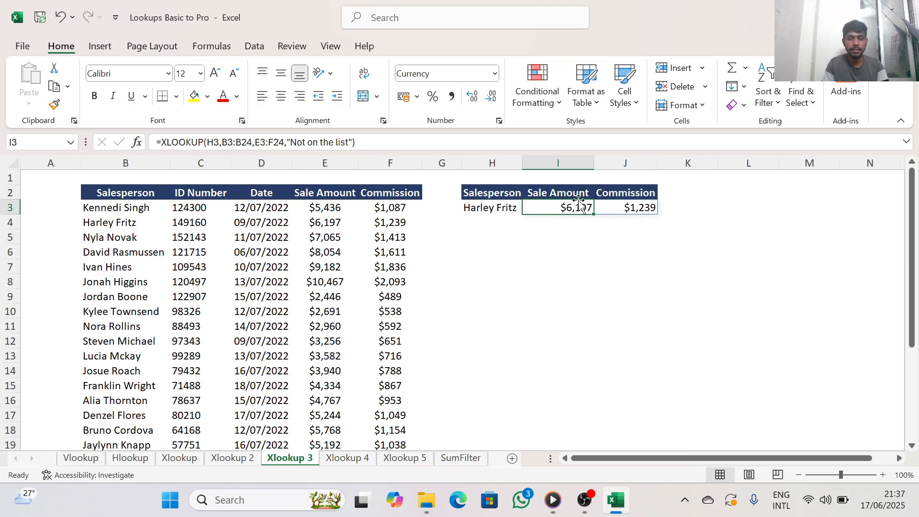
left_click(546, 268)
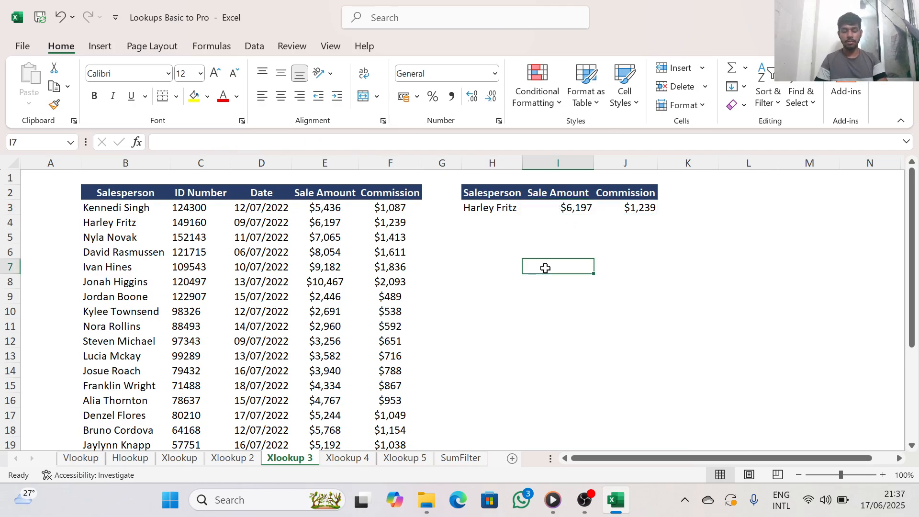
type("=")
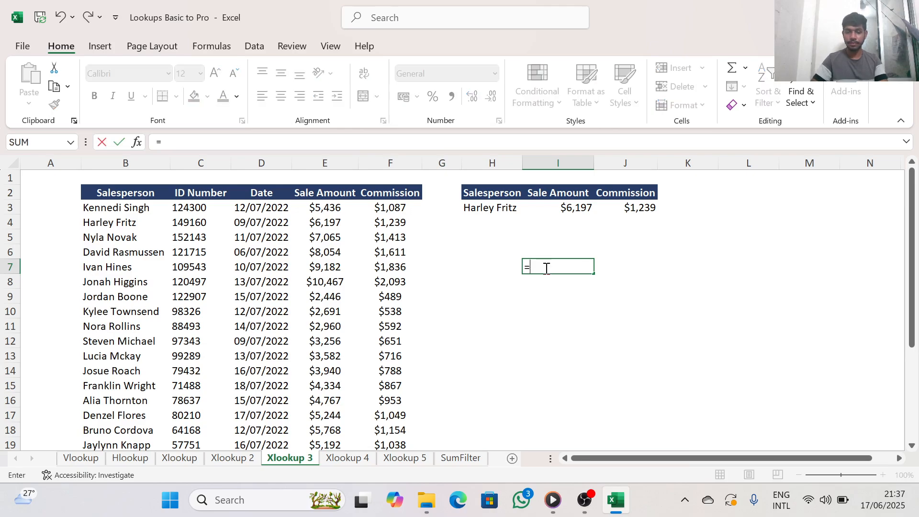
type("x")
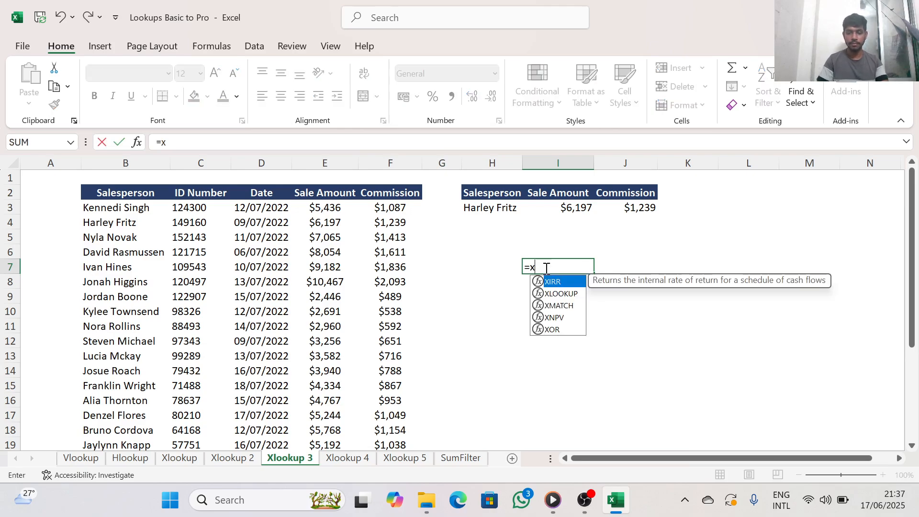
left_click(570, 294)
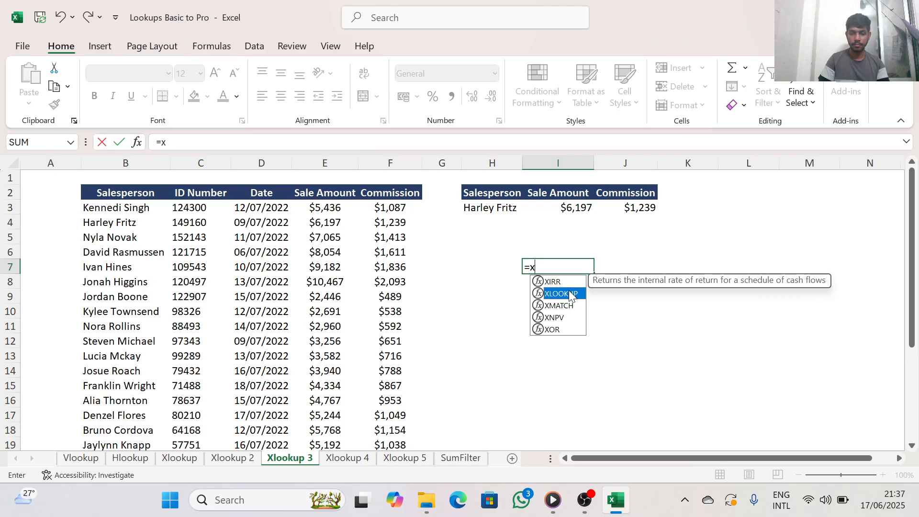
double_click(570, 294)
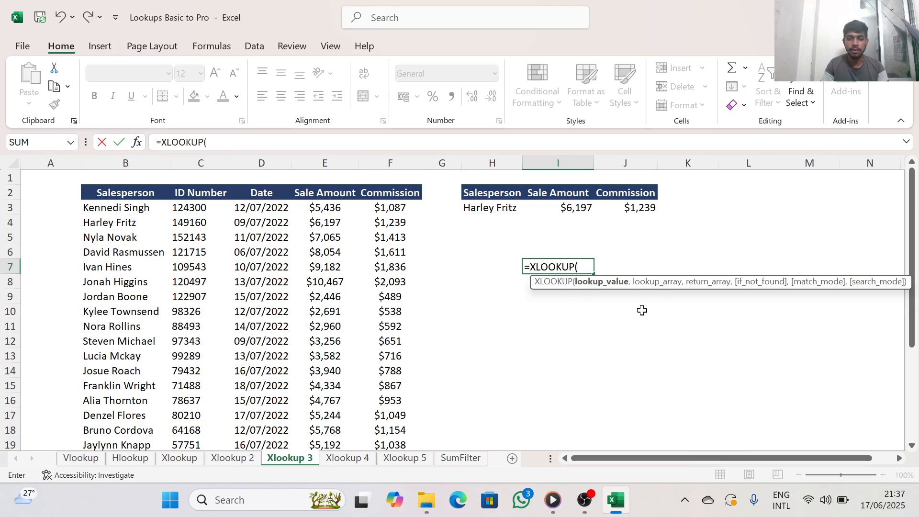
left_click(492, 208)
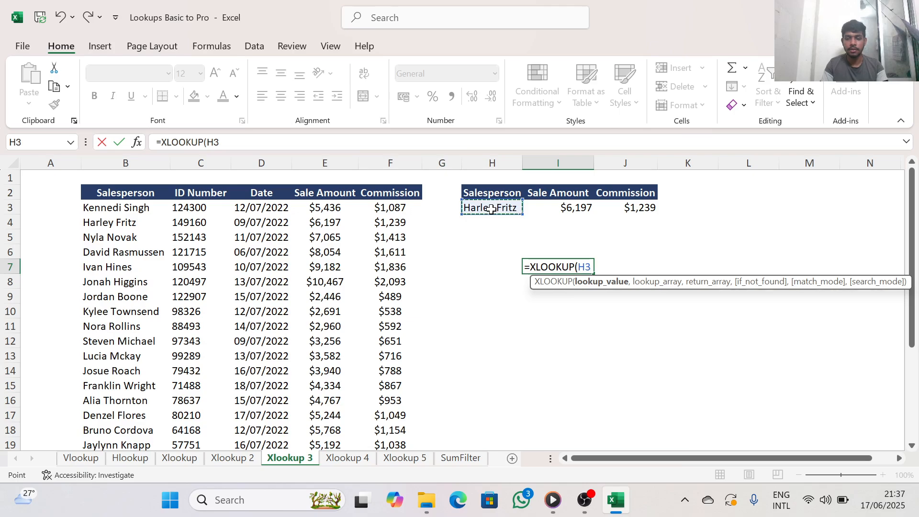
type("m")
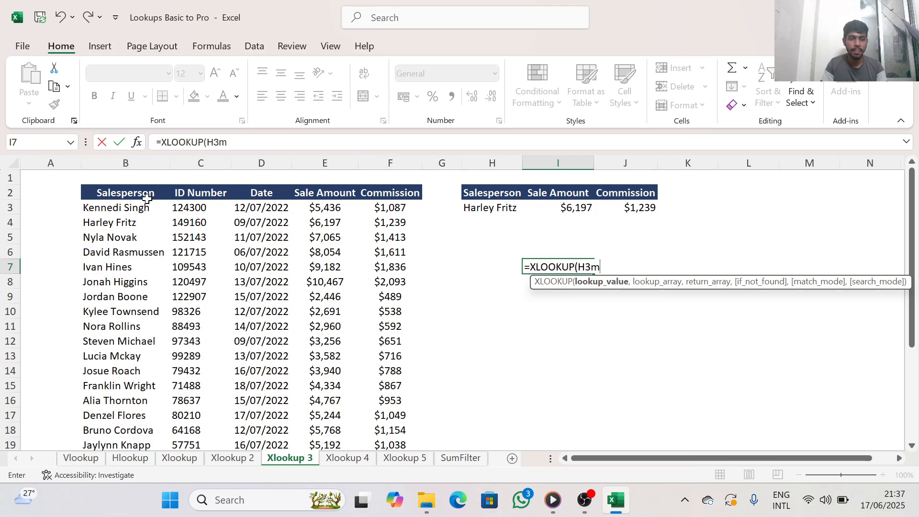
key("Return")
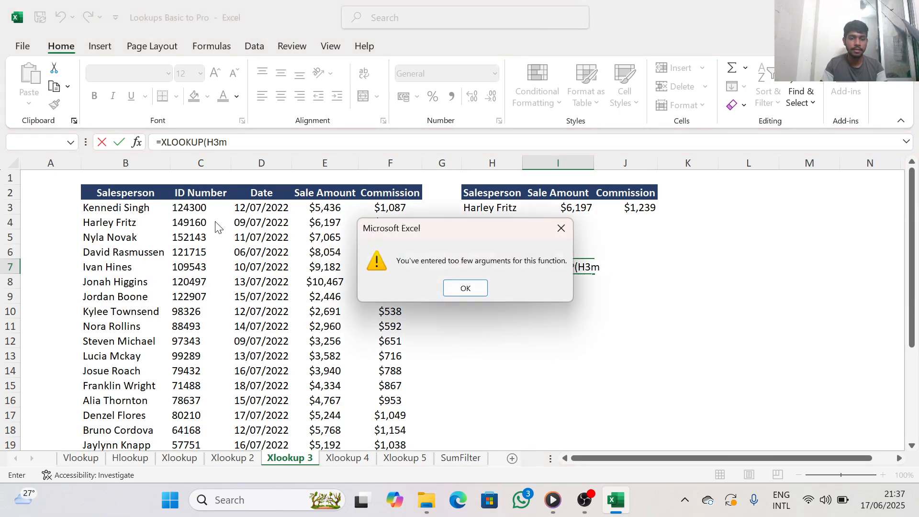
left_click(566, 221)
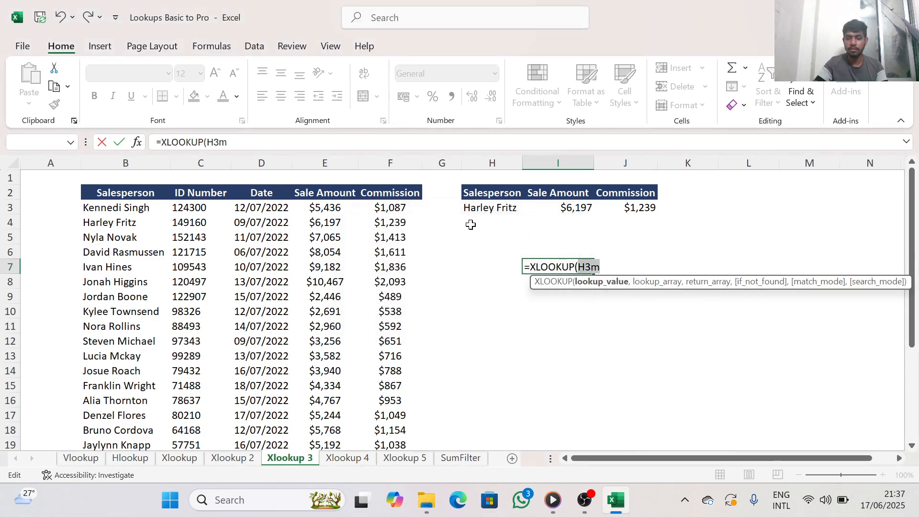
key("BackSpace")
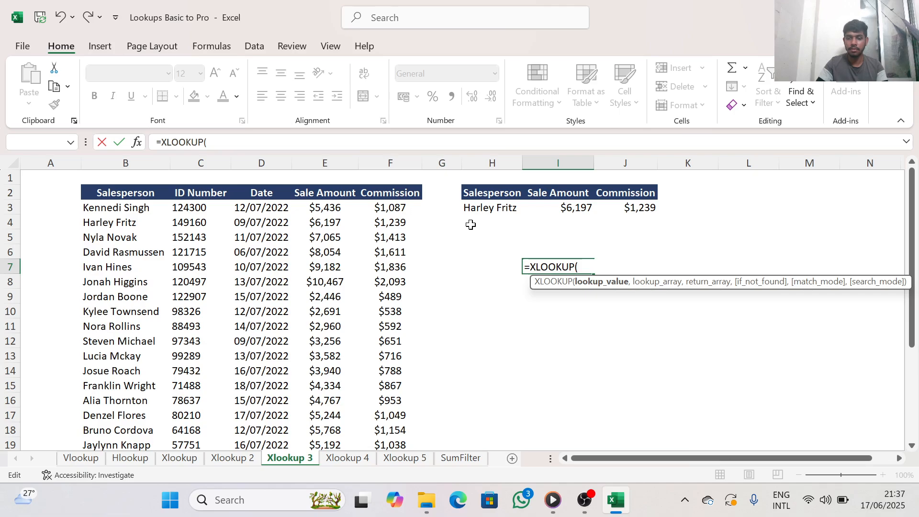
Set the XLOOKUP's lookup value to H3 and its lookup array to the Salesperson range B3:B24
left_click(506, 210)
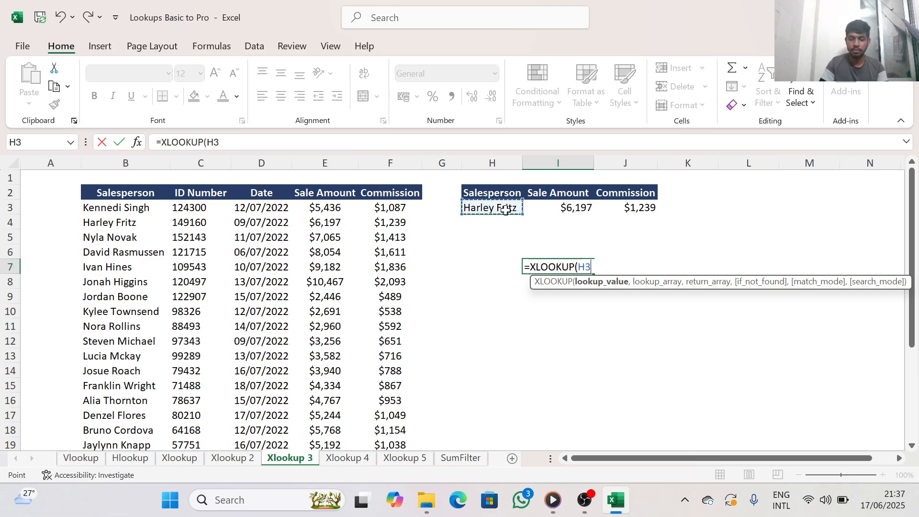
type(",")
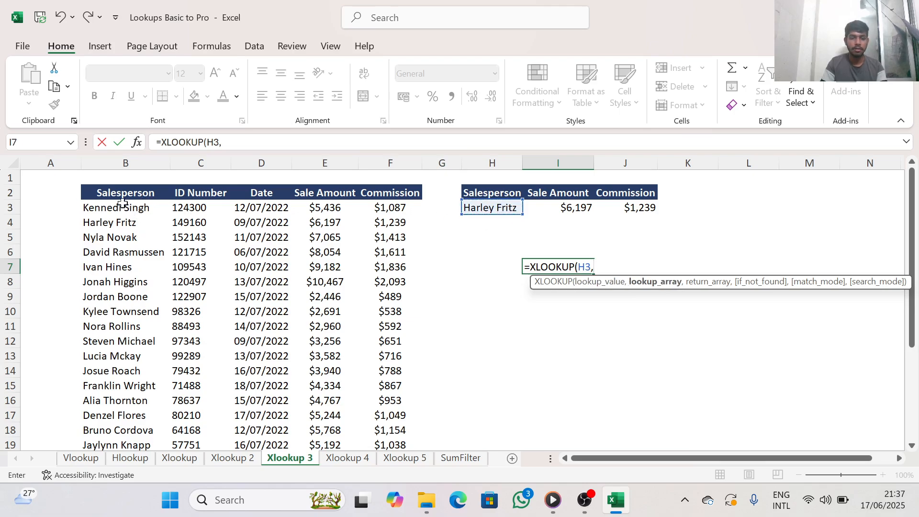
left_click_drag(121, 207, 134, 420)
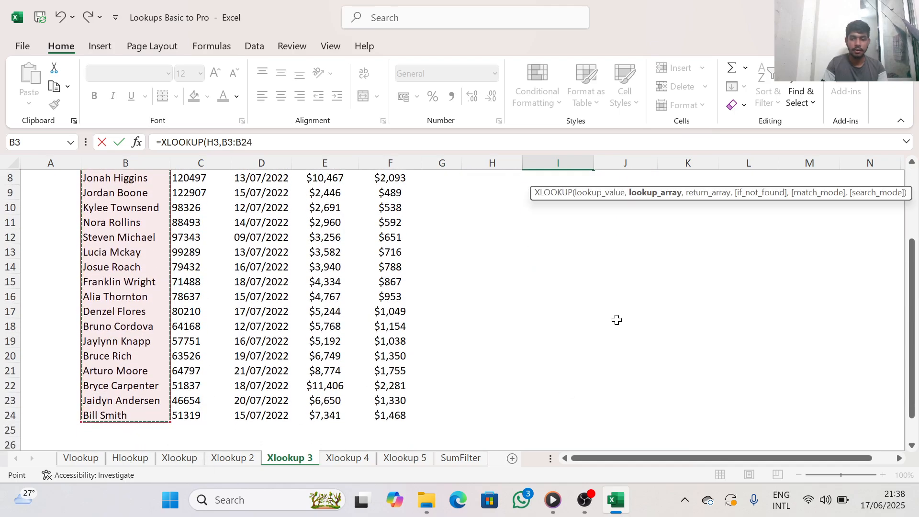
type(",")
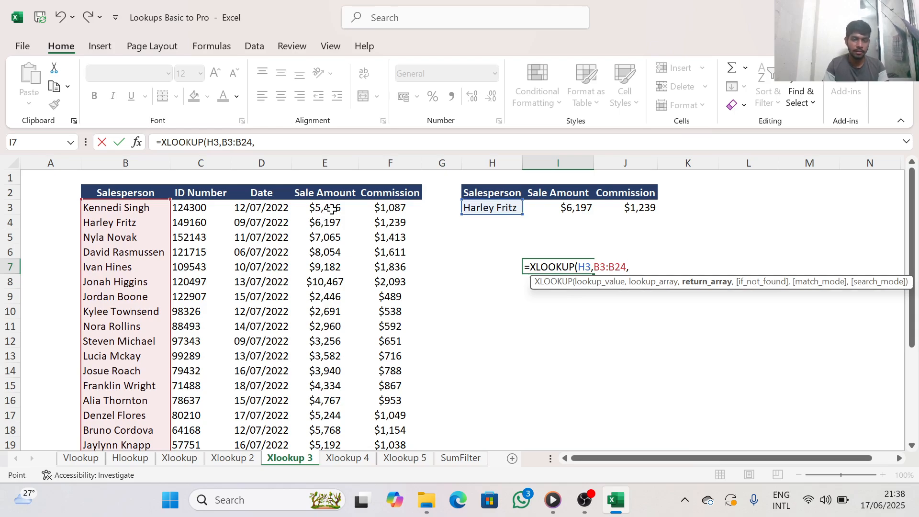
Complete the XLOOKUP in I7 with the Sale Amount range E3:E24 as the return array, leaving out the optional arguments
left_click_drag(331, 209, 337, 416)
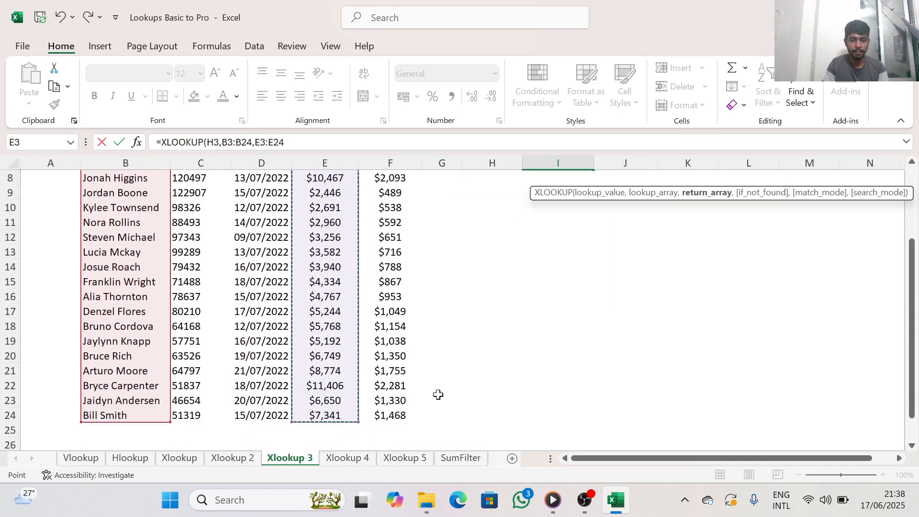
scroll(514, 321, "up", 3)
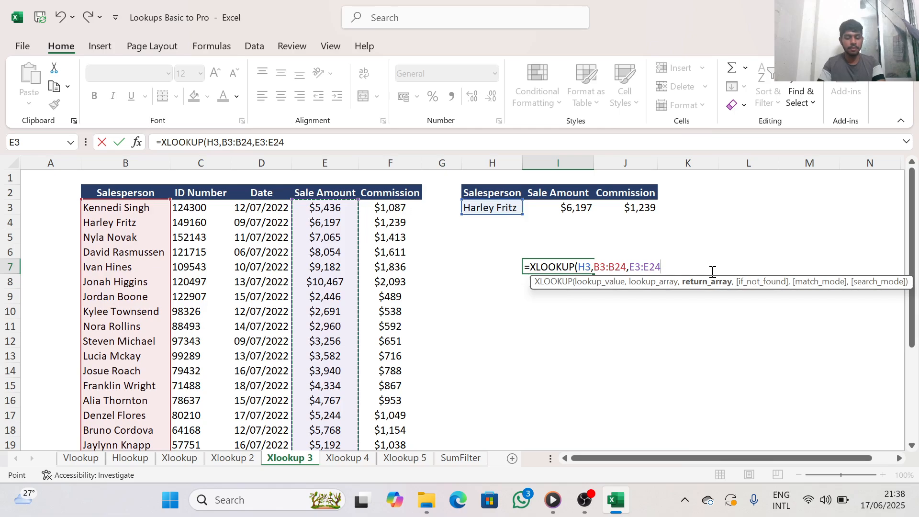
type(")")
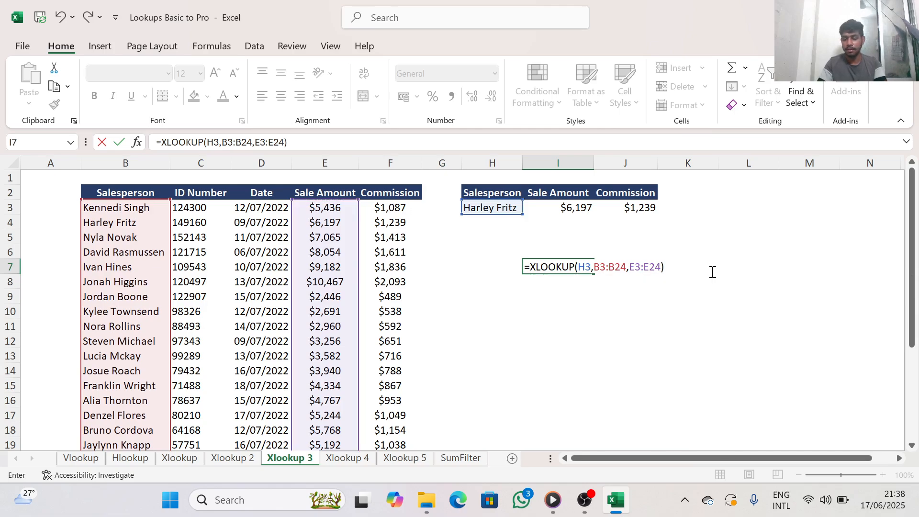
key("Return")
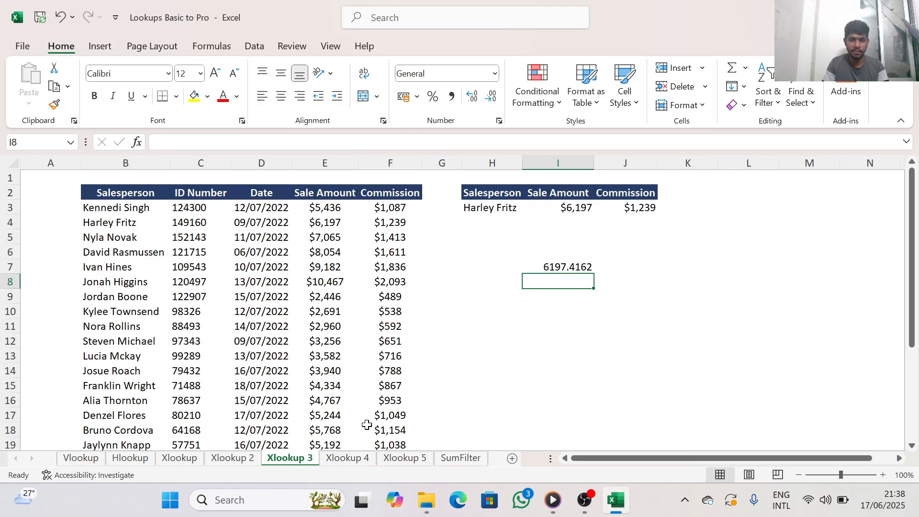
On the Xlookup 4 sheet, begin an XLOOKUP formula in cell H7 with H3&"*" as the lookup value
left_click(353, 459)
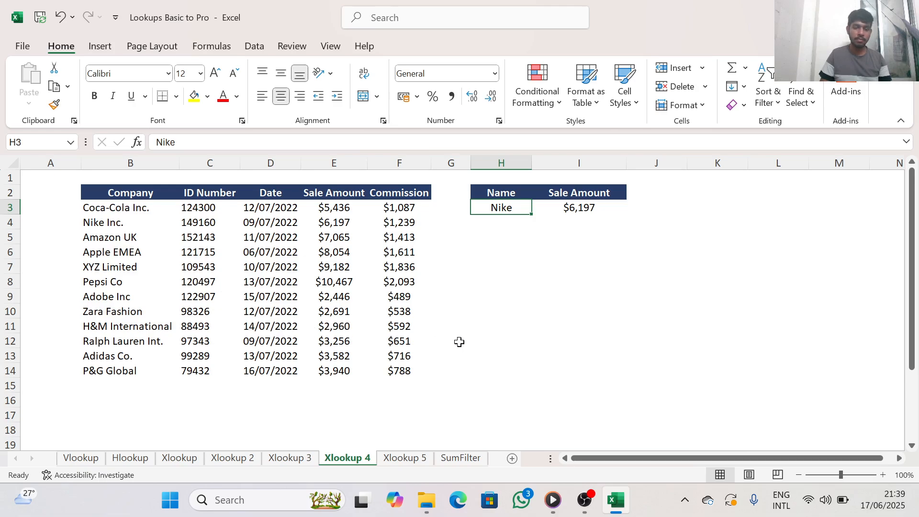
left_click(519, 271)
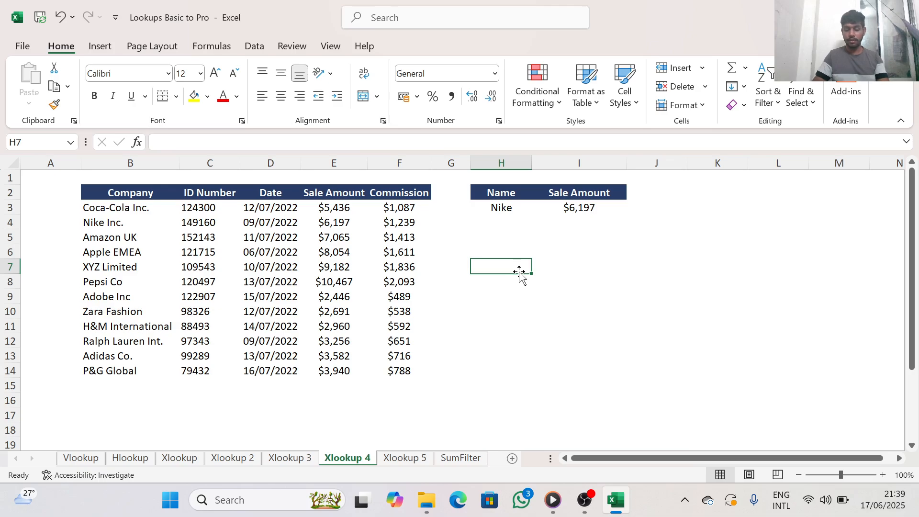
type("=")
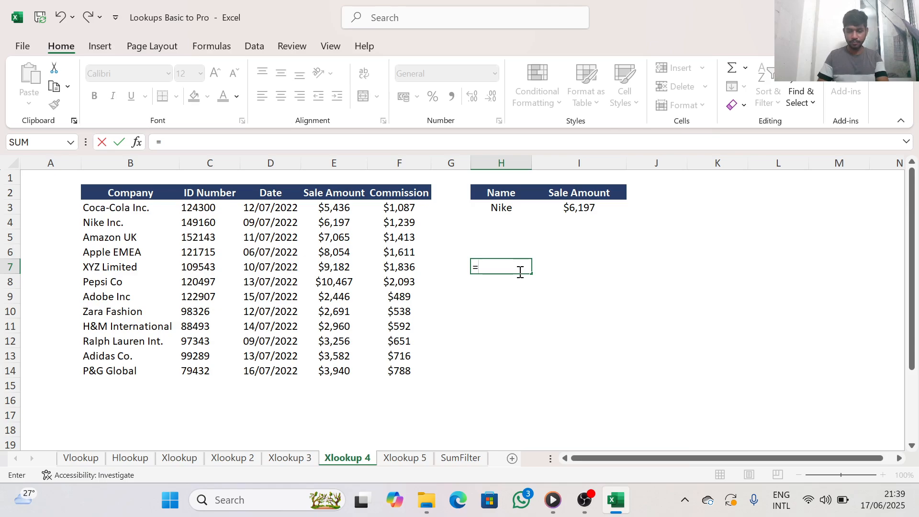
type("x")
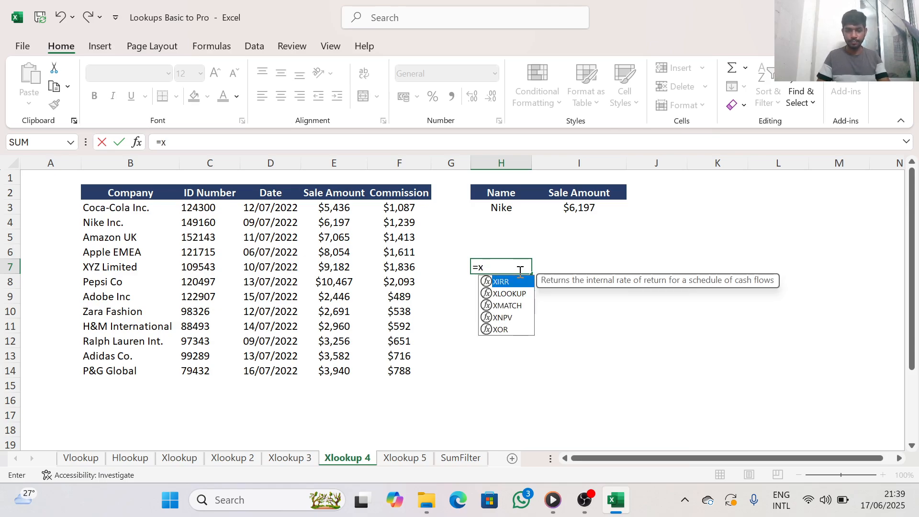
double_click(525, 292)
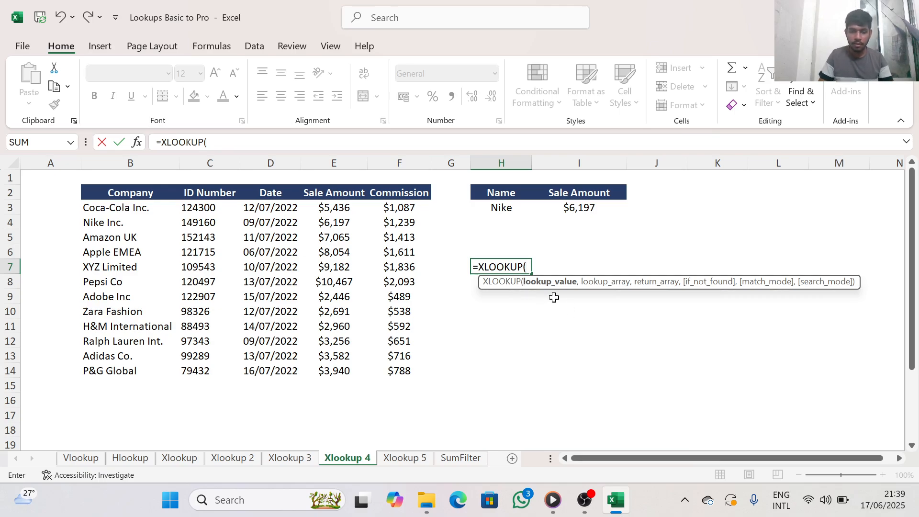
left_click(505, 209)
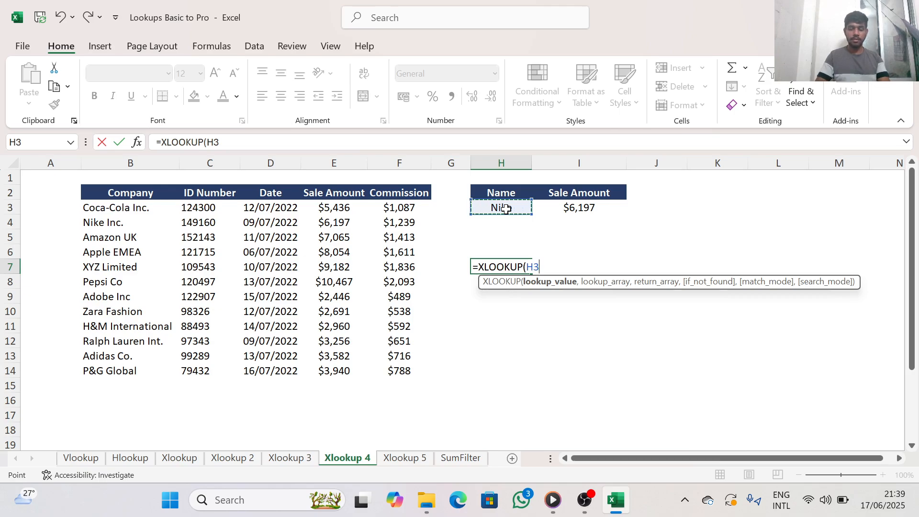
type("&\"*")
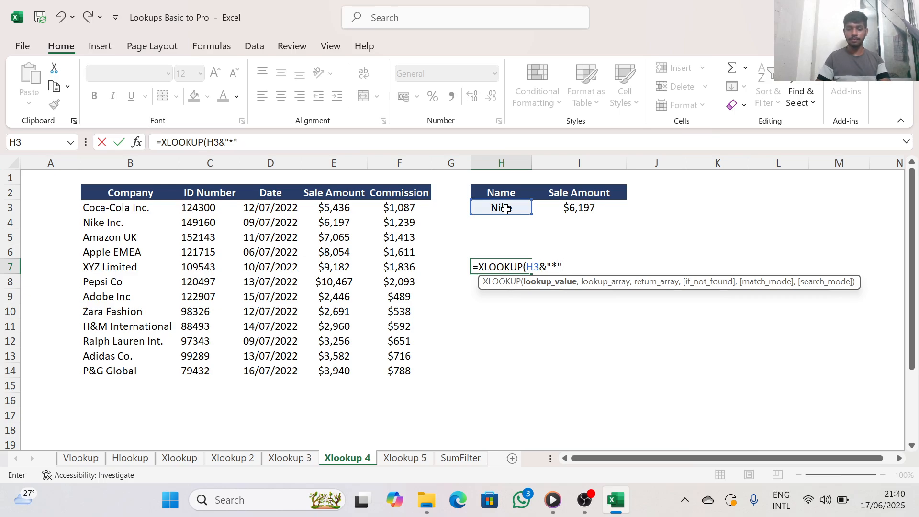
type(",")
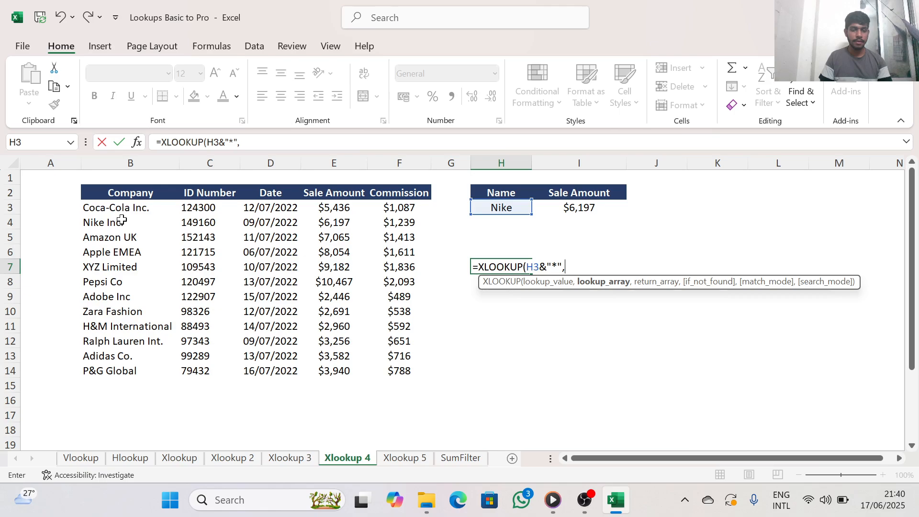
Set the lookup array to the Company range B3:B14 and the return array to the Sale Amount range E3:E14
left_click_drag(122, 211, 111, 370)
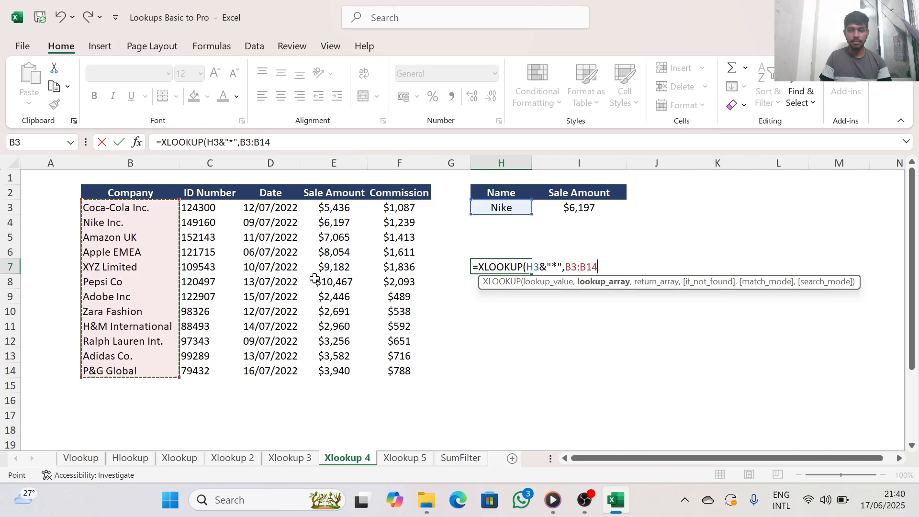
type(",")
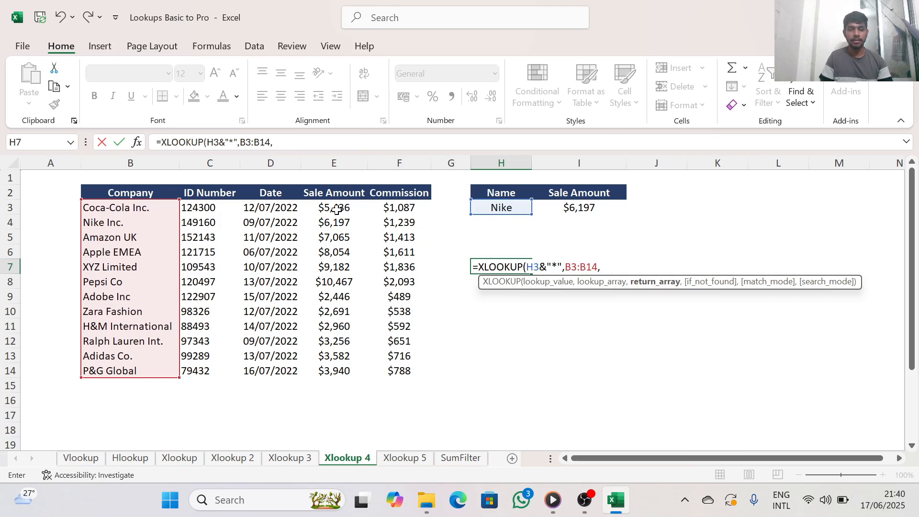
left_click_drag(337, 209, 343, 371)
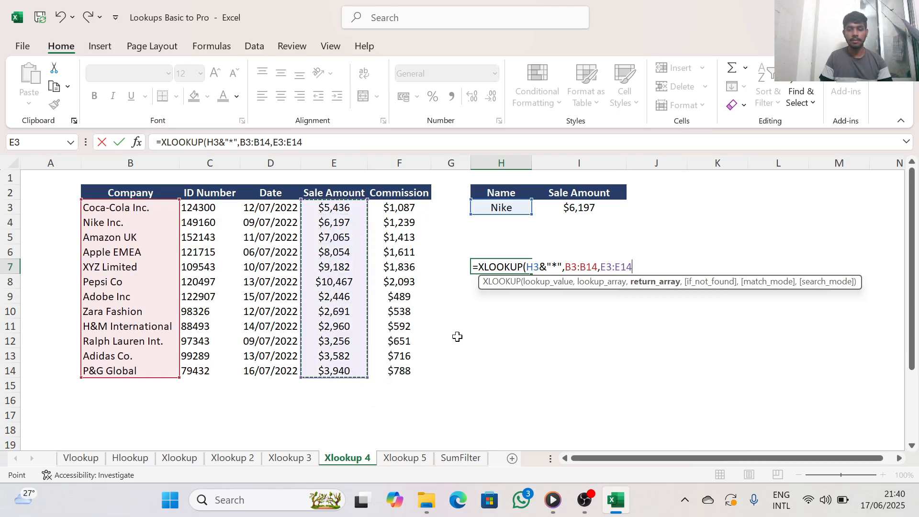
Leave the if-not-found argument empty and set the match mode to 2 for a wildcard character match
type(",")
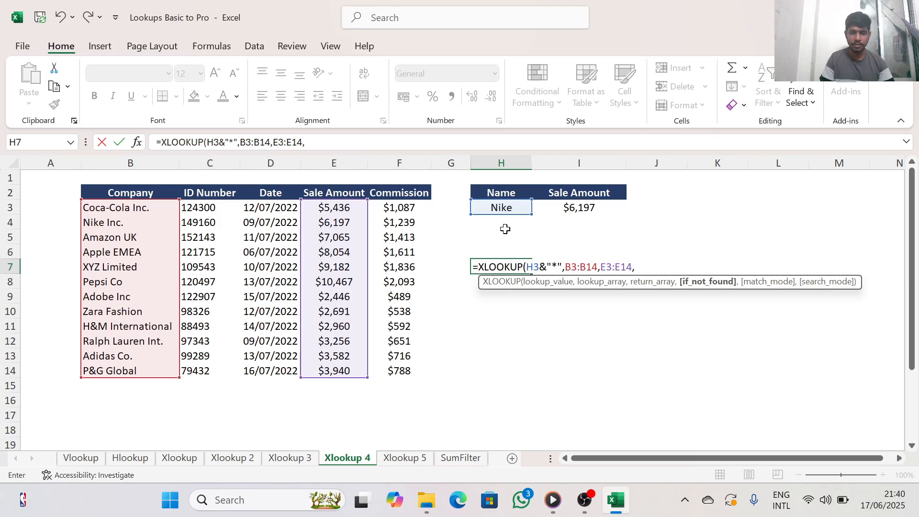
type(",")
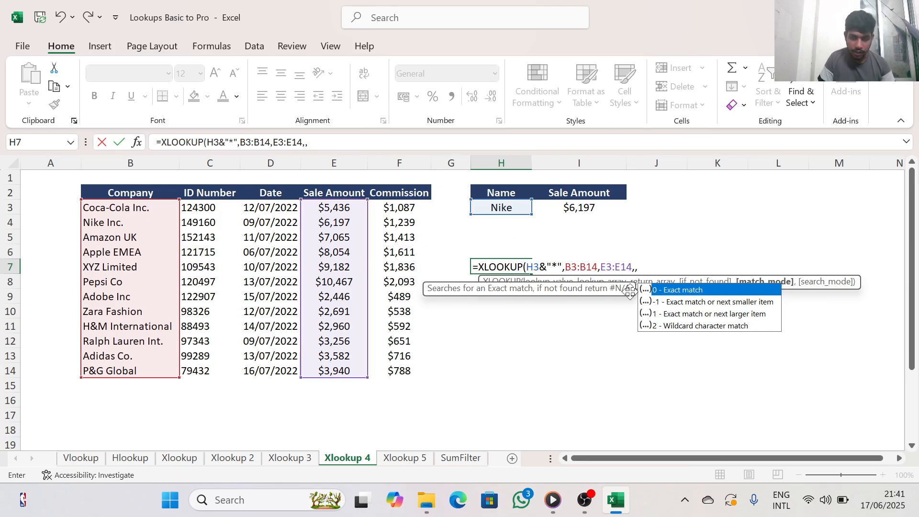
double_click(690, 326)
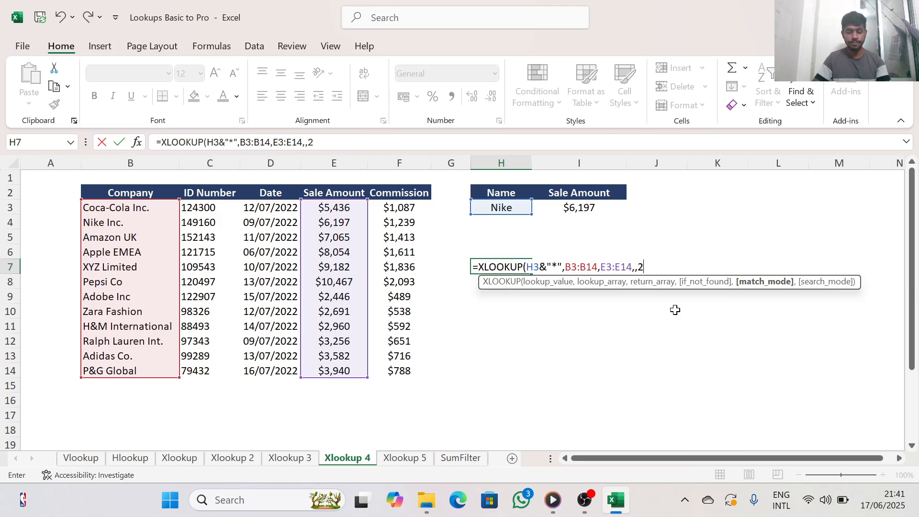
Close and enter the wildcard XLOOKUP formula in H7, leaving that cell selected
type(")")
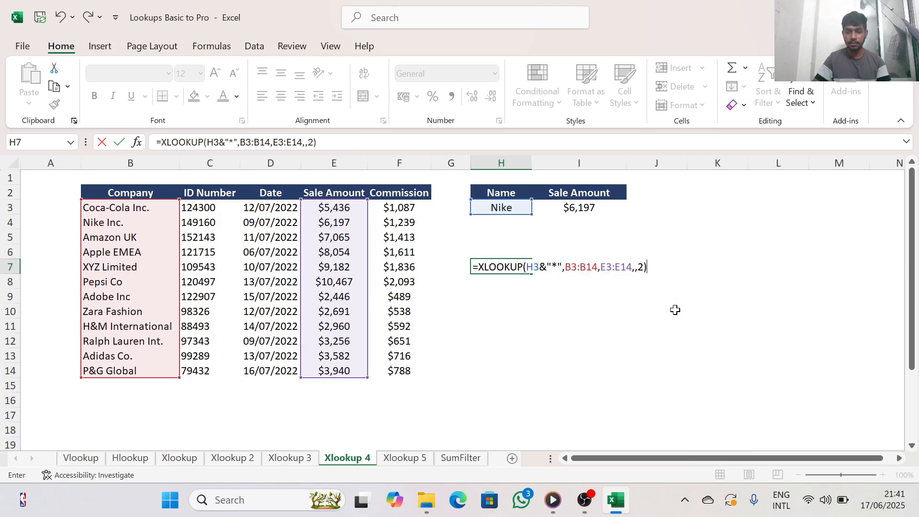
key("Return")
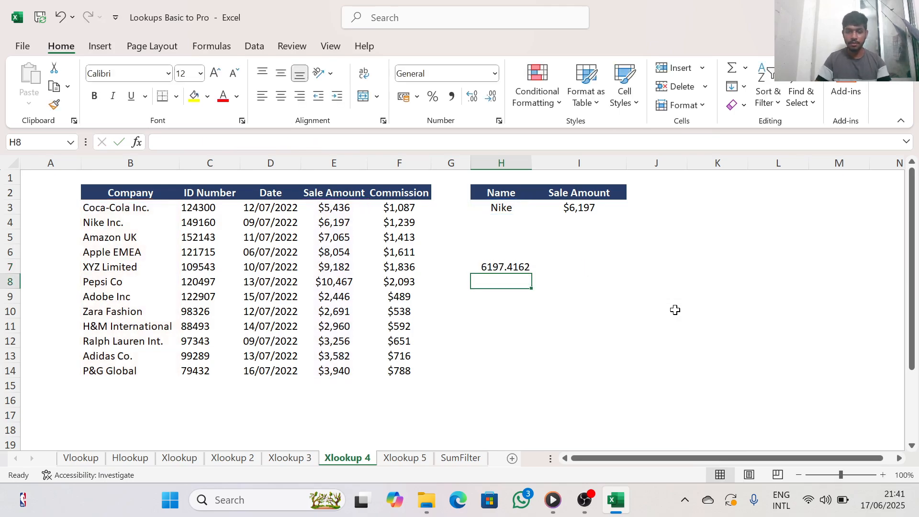
left_click(511, 268)
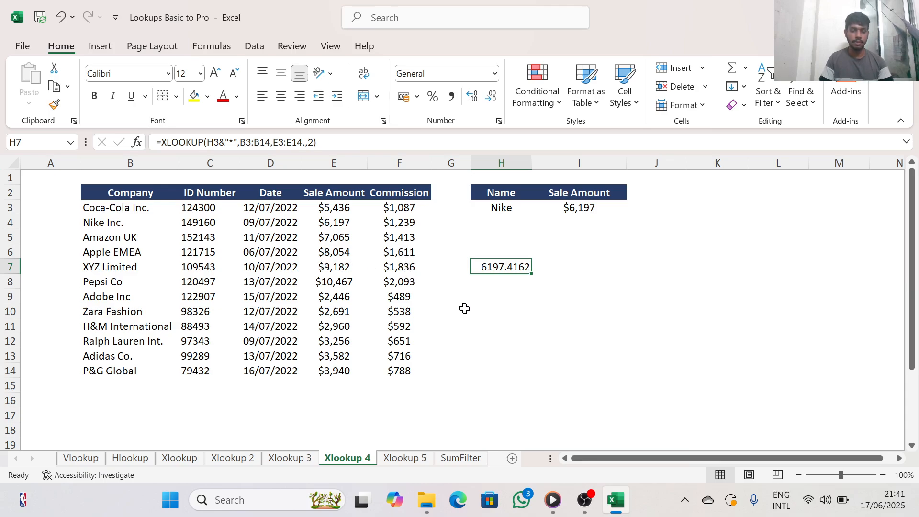
On the Xlookup 5 sheet, begin an XLOOKUP formula in cell I9 with the salesperson cell H3 as the lookup value
left_click(405, 459)
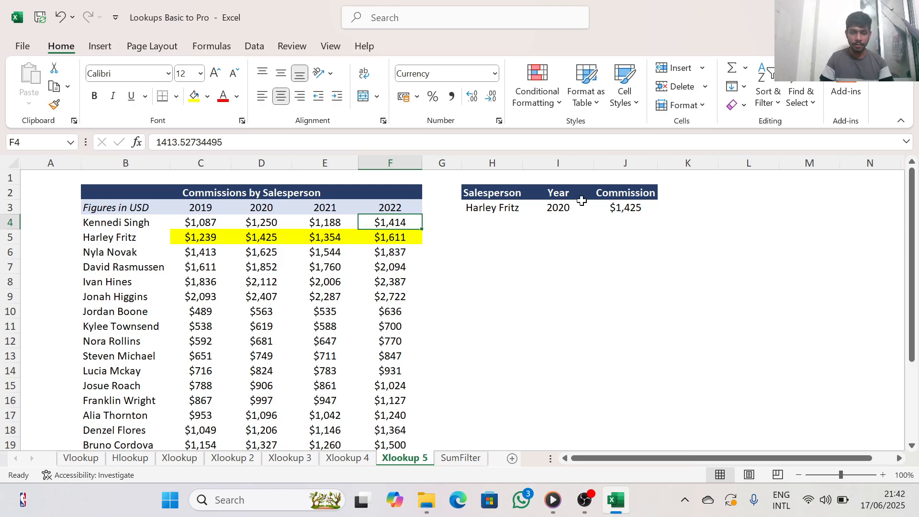
left_click(633, 212)
left_click(557, 296)
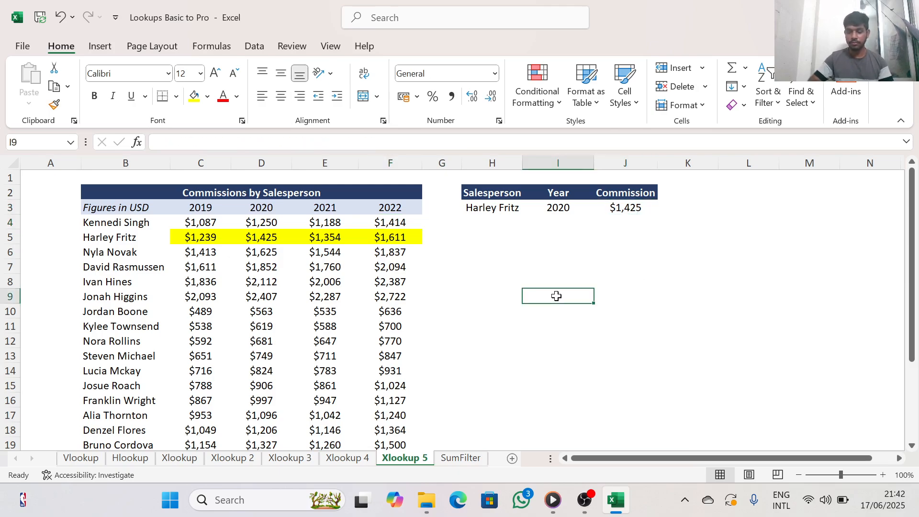
type("=")
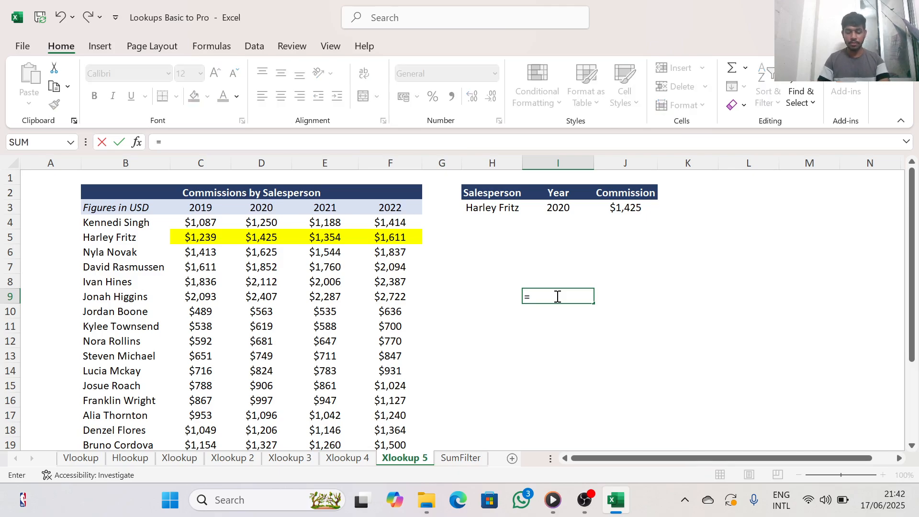
type("x")
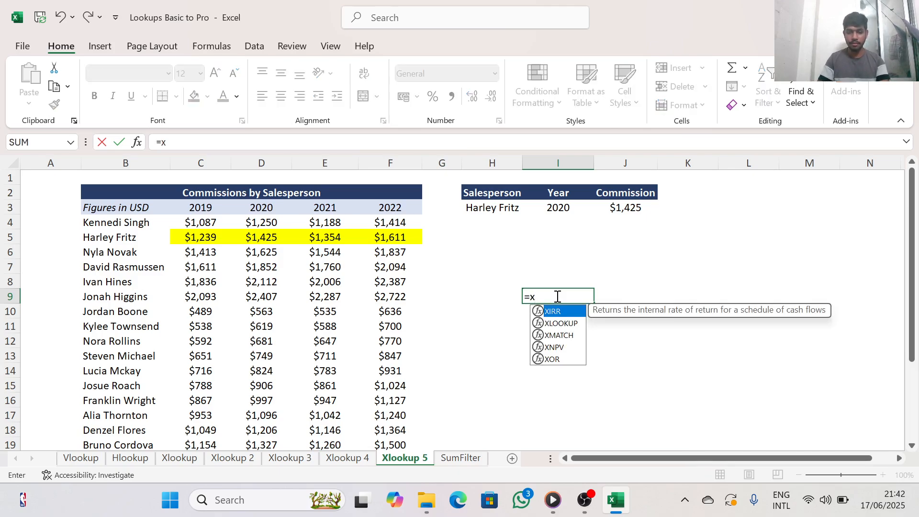
left_click(570, 323)
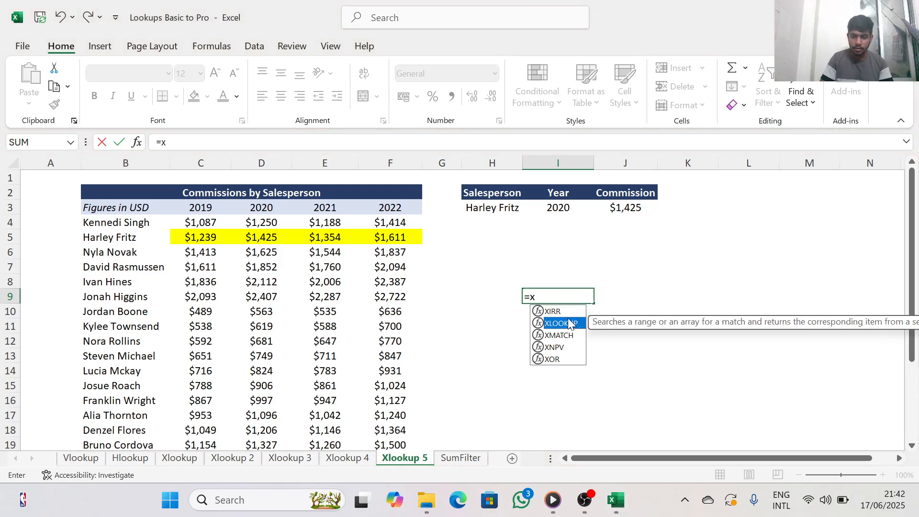
left_click(579, 336)
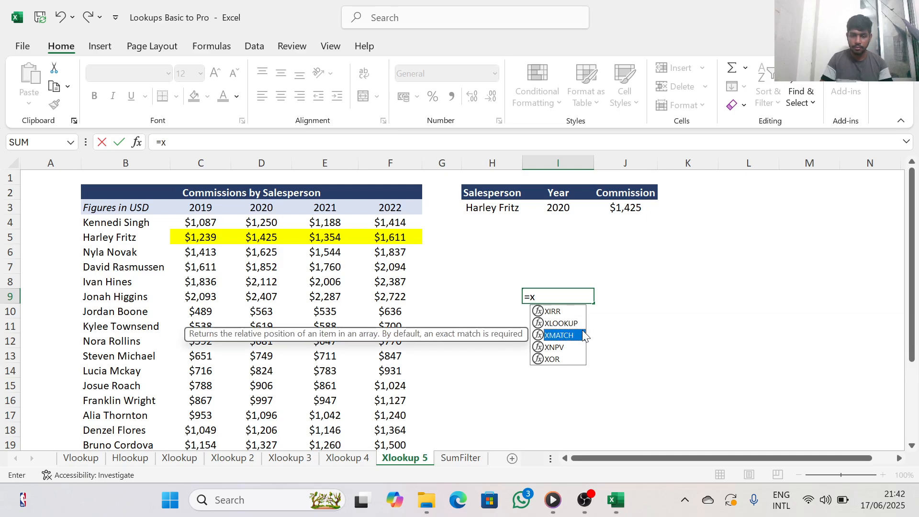
left_click(566, 324)
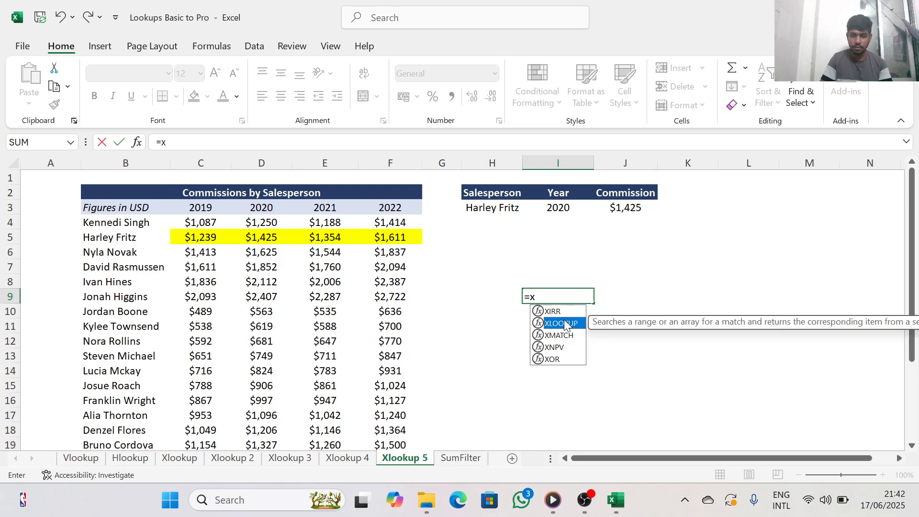
double_click(565, 324)
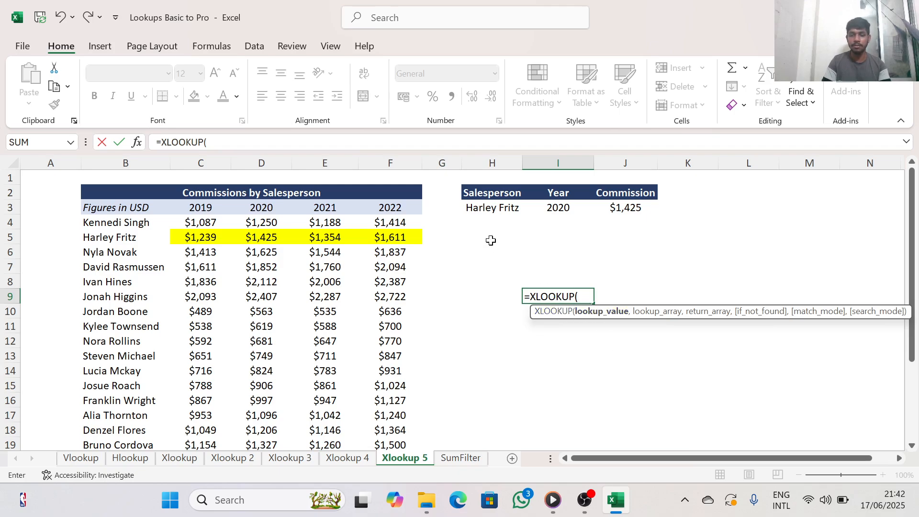
left_click(492, 208)
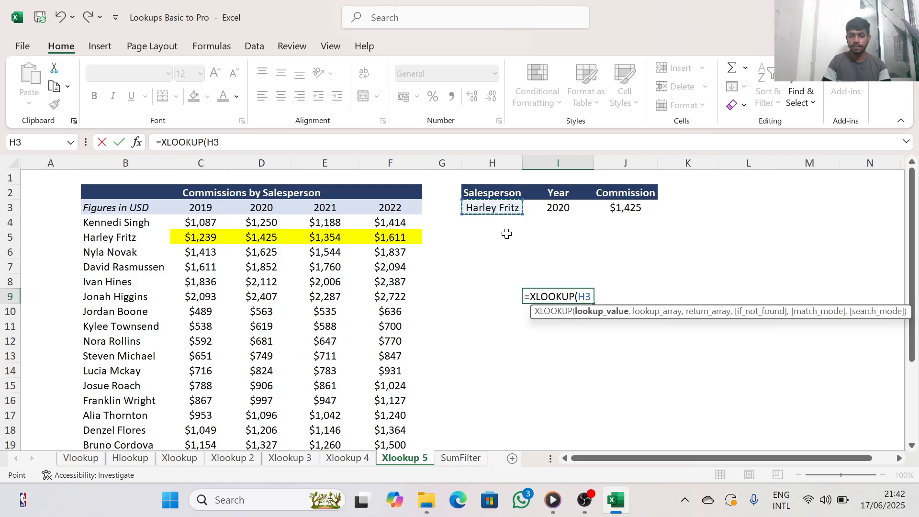
type(",")
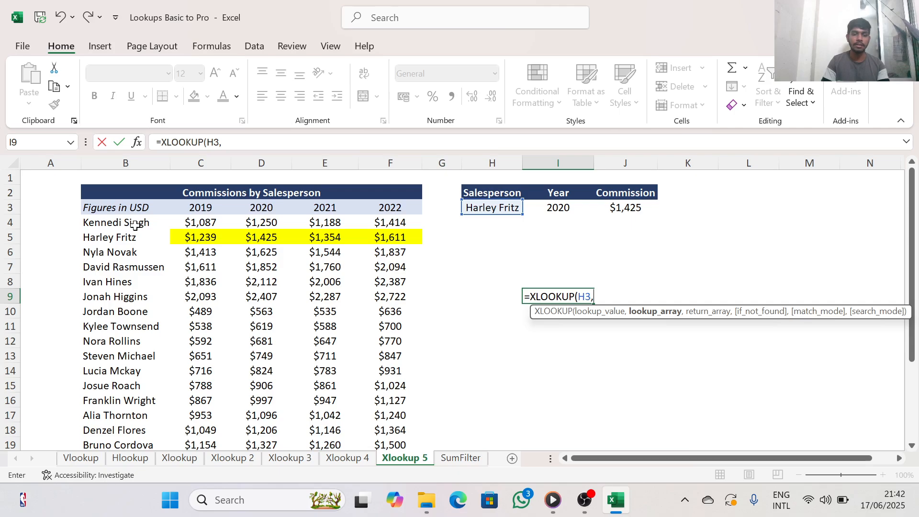
Set the lookup array of the I9 formula to the salesperson names in B4:B25
left_click_drag(135, 225, 143, 409)
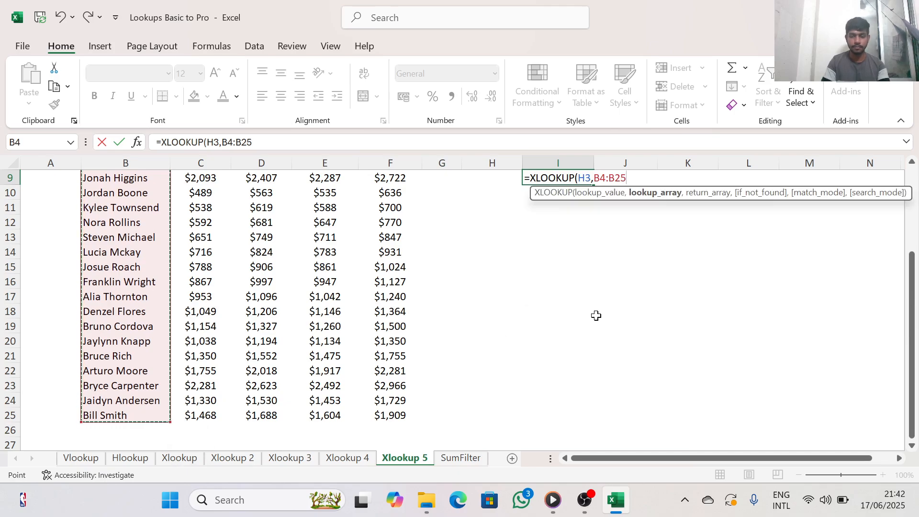
scroll(596, 315, "up", 3)
type(",")
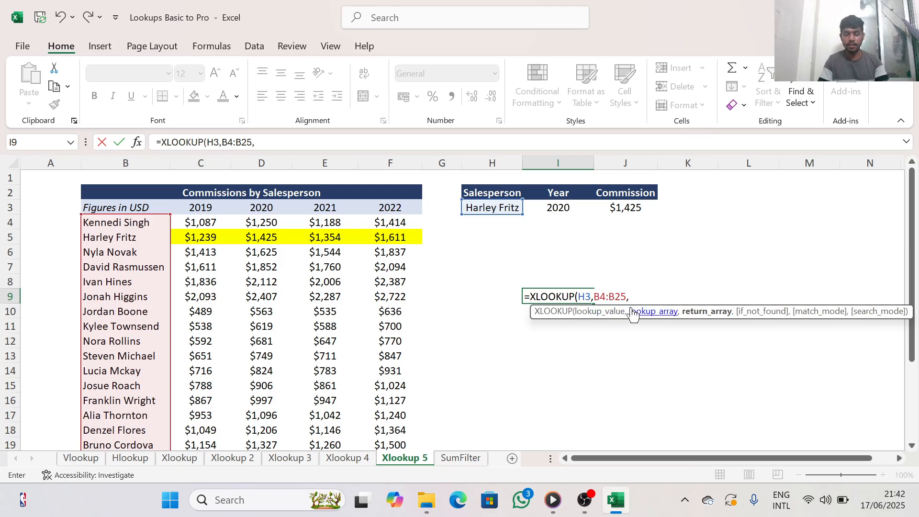
type("x")
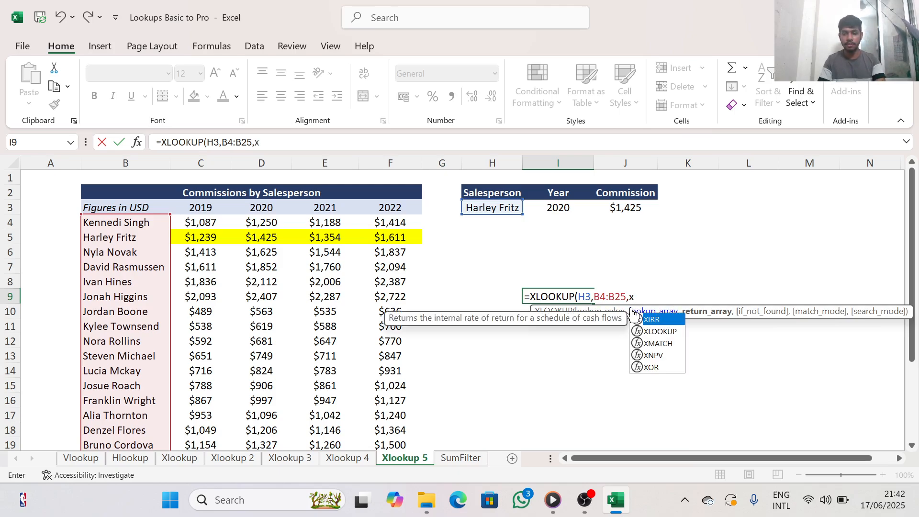
Nest a second XLOOKUP as the return array, with year cell I3 as lookup value and year headers C3:F3 as lookup array
double_click(658, 331)
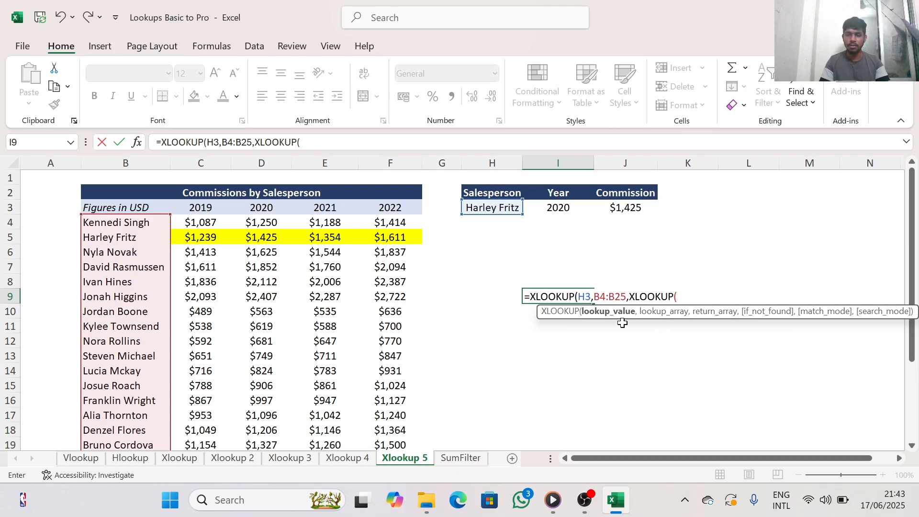
left_click(561, 212)
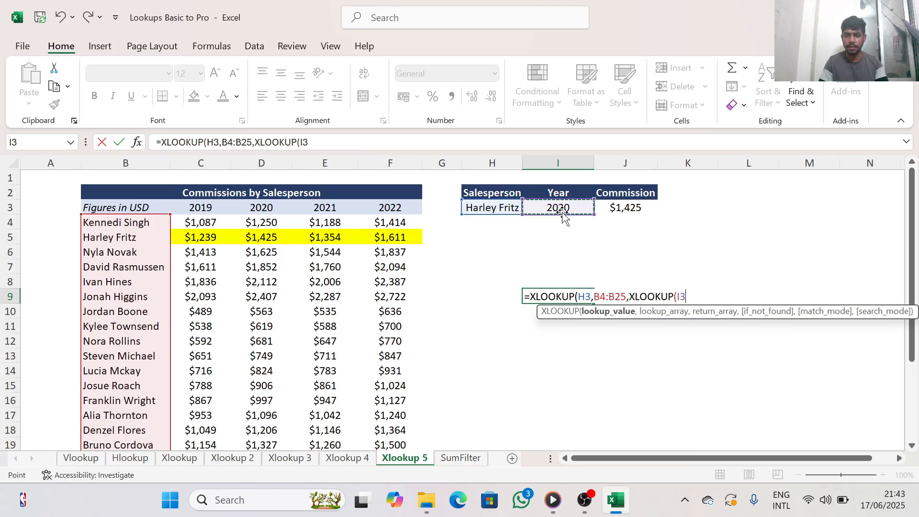
type(",")
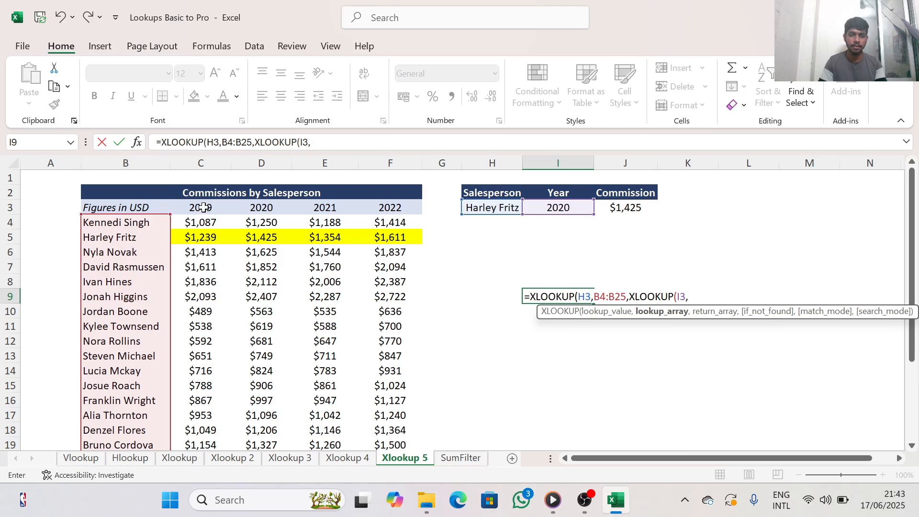
left_click(223, 204)
left_click_drag(223, 205, 392, 207)
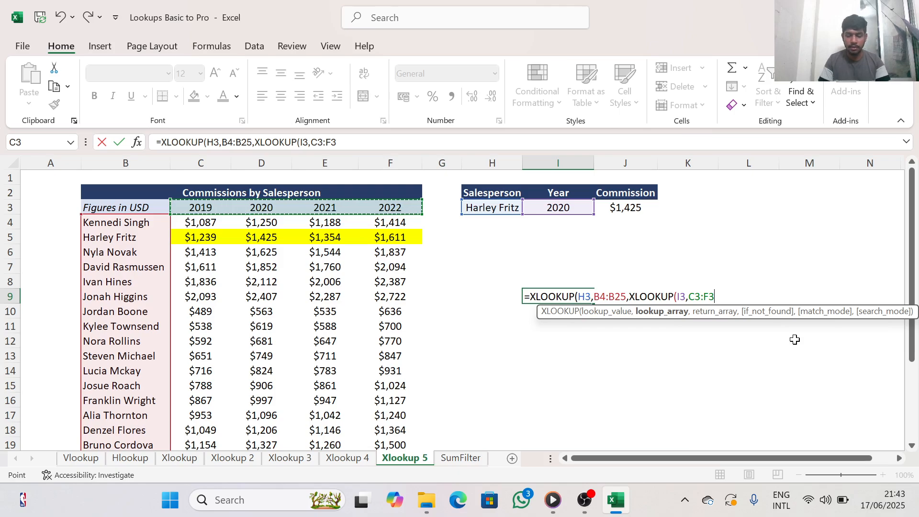
type(")")
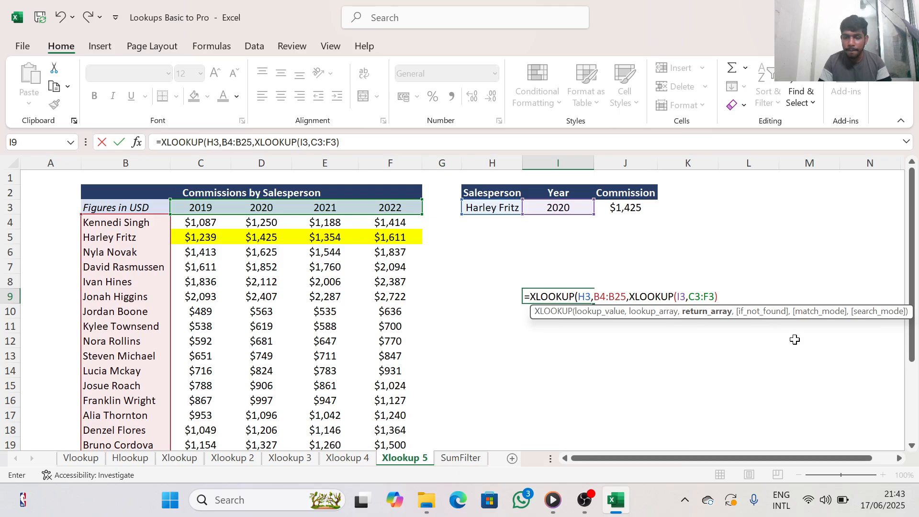
key("BackSpace")
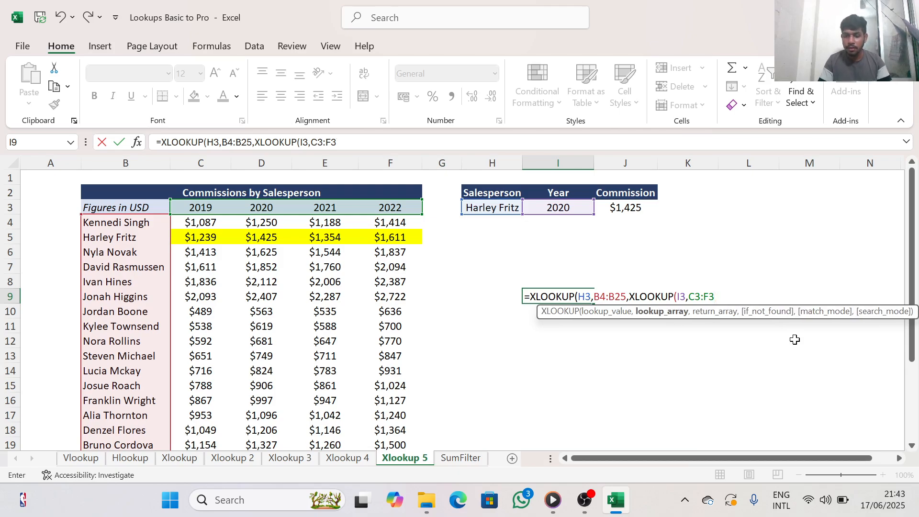
type(",")
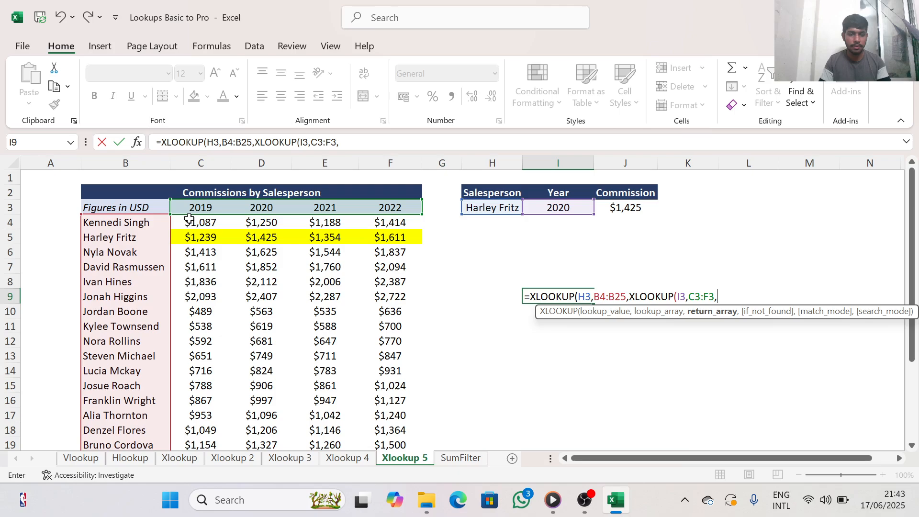
Set the nested XLOOKUP's return array to the commission figures in C4:F25 and close the nested function
left_click_drag(190, 219, 403, 416)
scroll(646, 347, "up", 2)
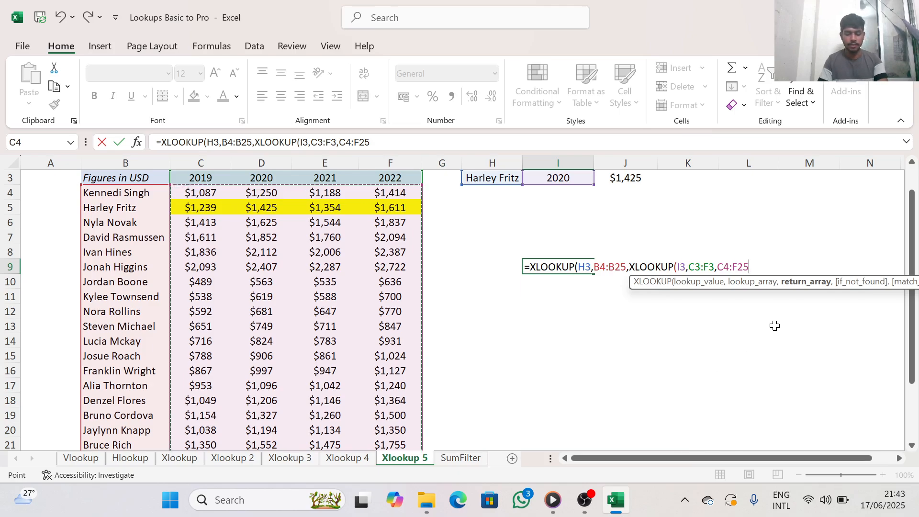
type(")")
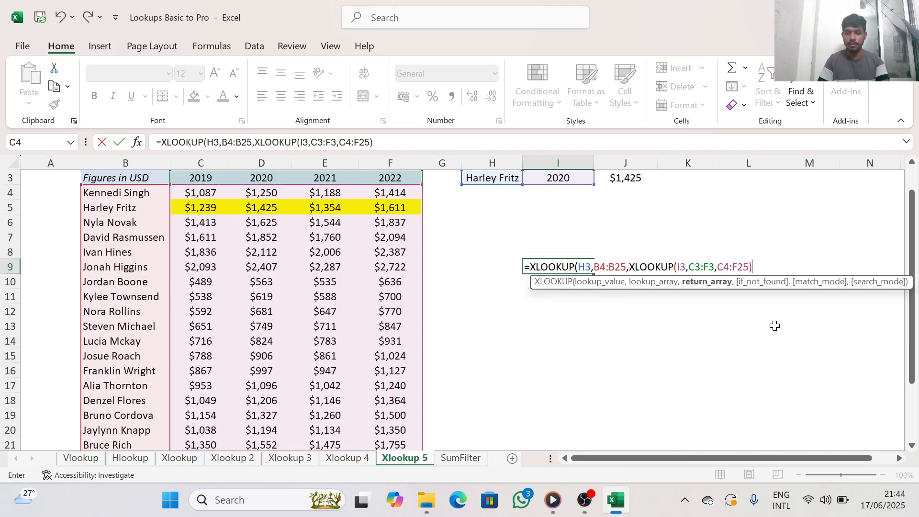
Decline the proposed formula correction, add the outer closing parenthesis manually, and enter the nested XLOOKUP in I9
key("Return")
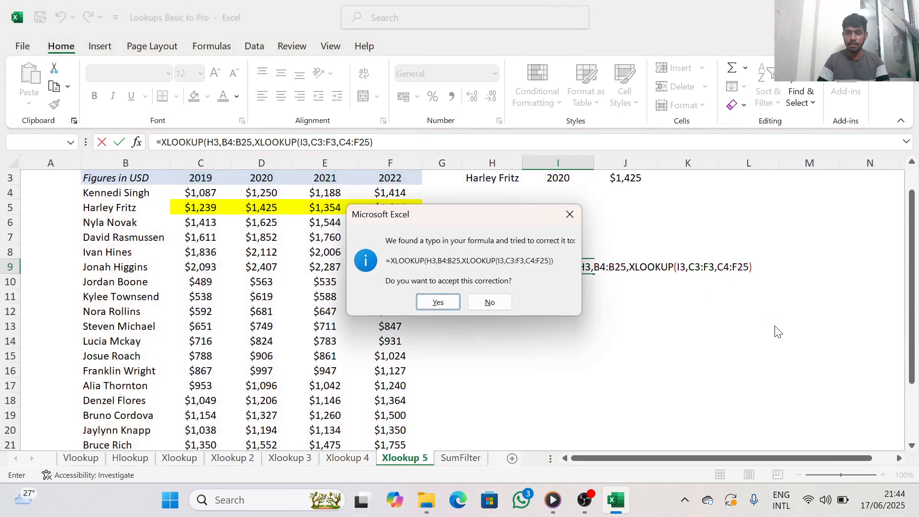
left_click(577, 215)
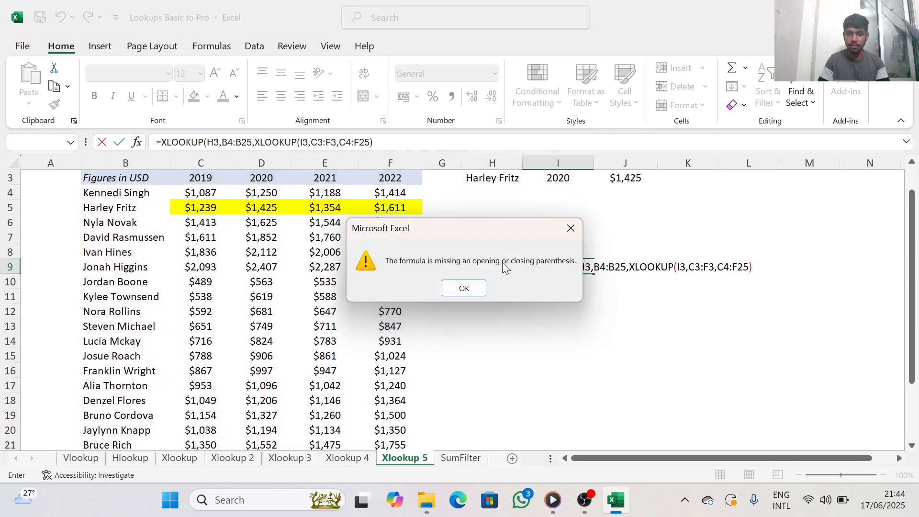
left_click(463, 287)
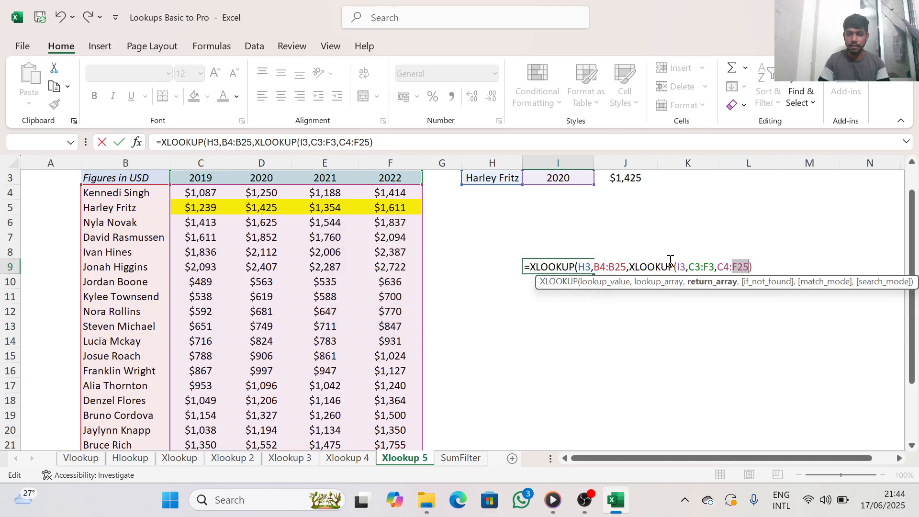
left_click(754, 267)
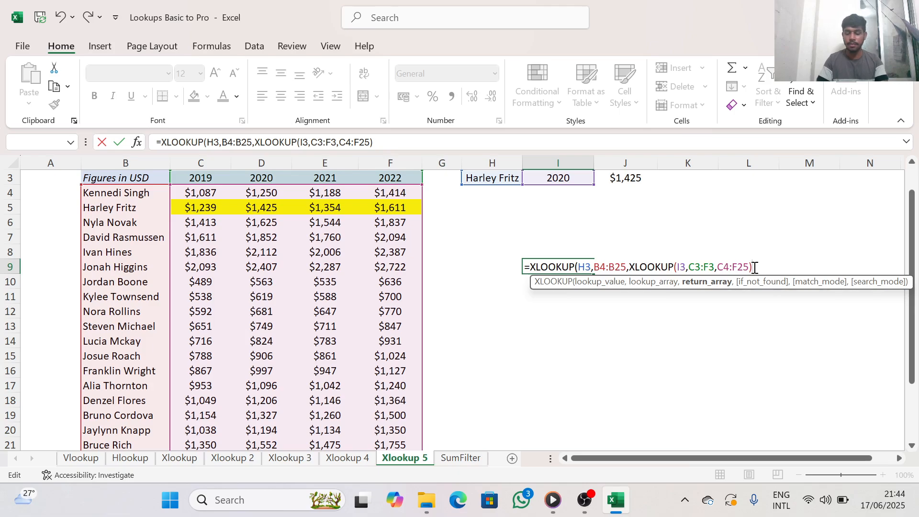
type(")")
key("Return")
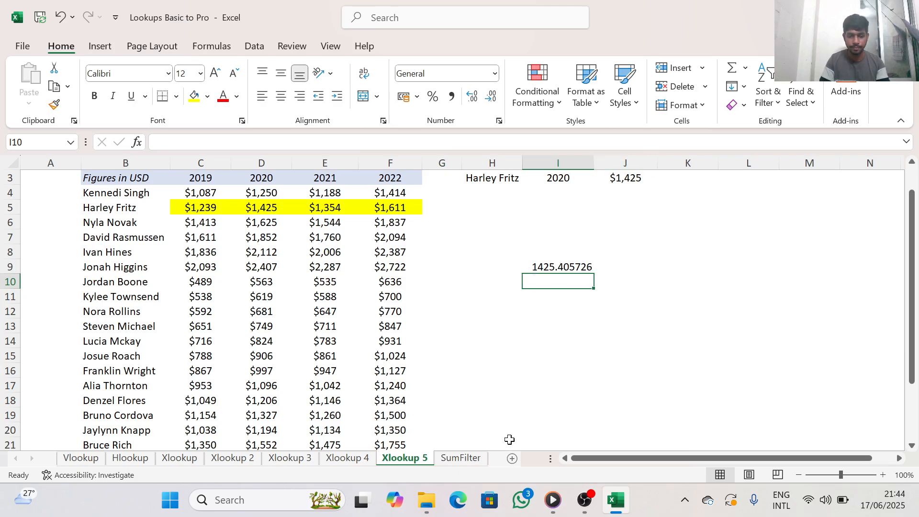
Switch to the SumFilter sheet to work beside the Sum & Filter tables
left_click(477, 458)
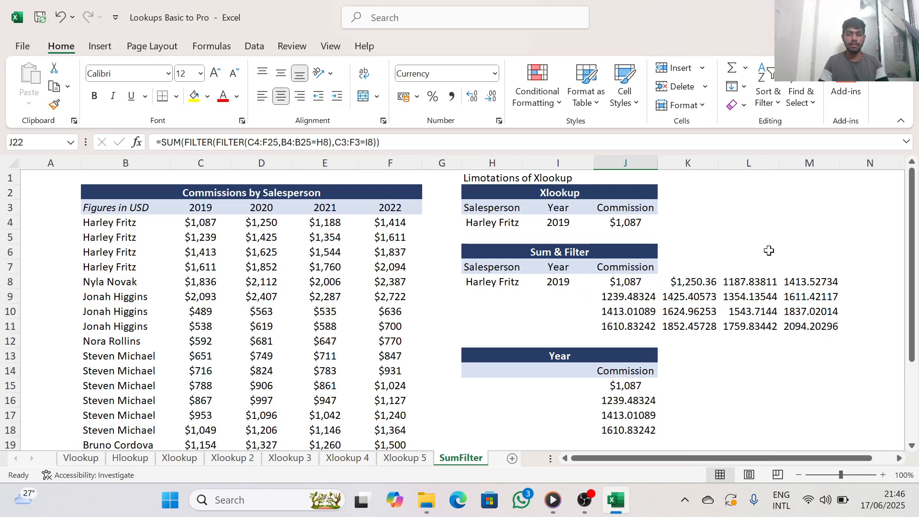
left_click(741, 249)
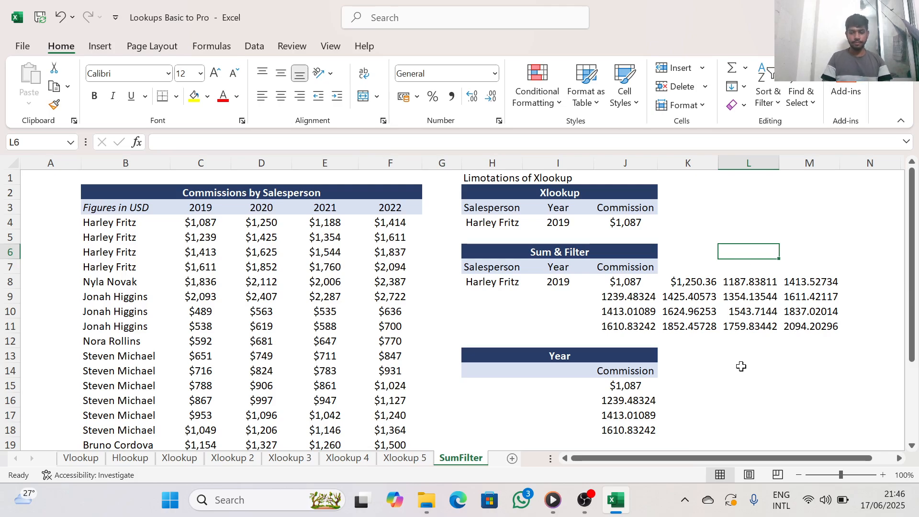
left_click(899, 458)
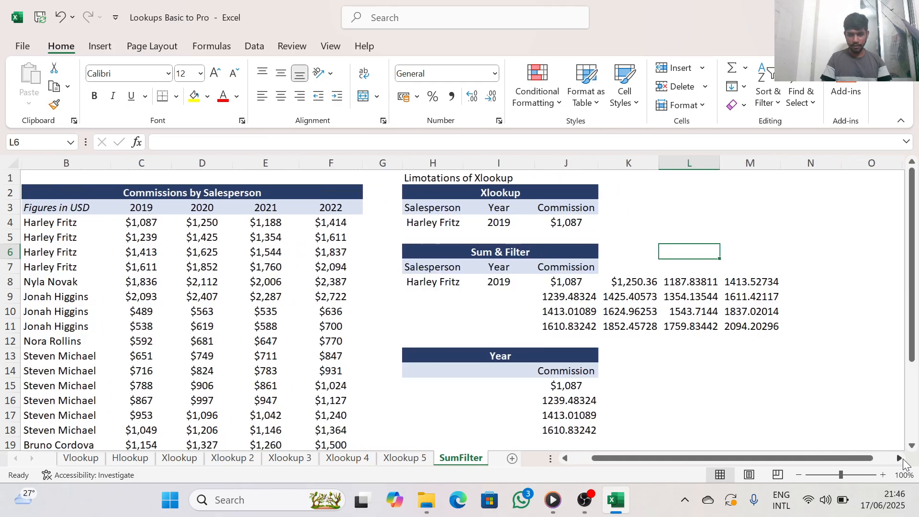
Start a FILTER formula in L15 with salesperson cell H8 as the array argument
left_click(705, 384)
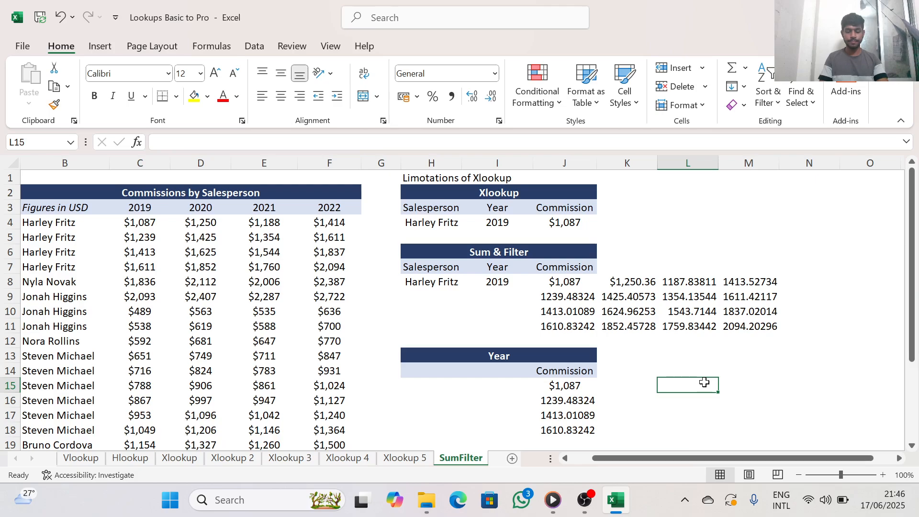
type("=")
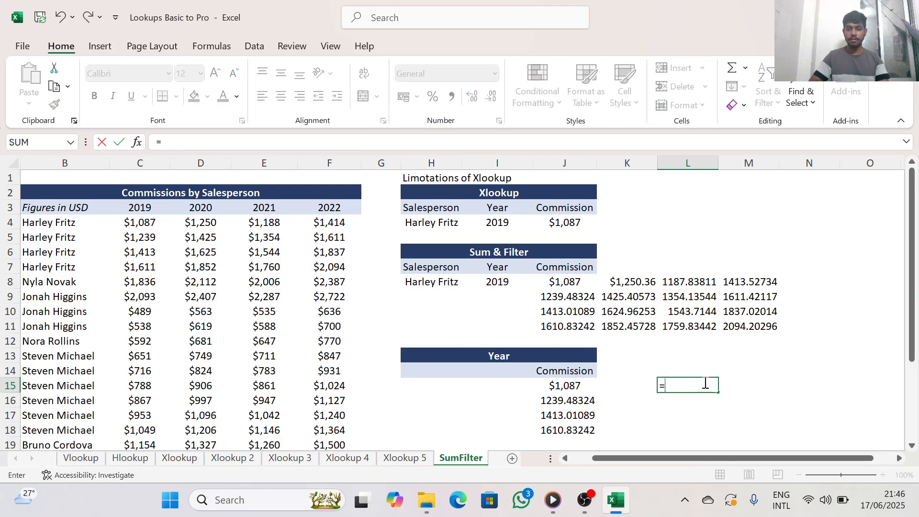
type("fi")
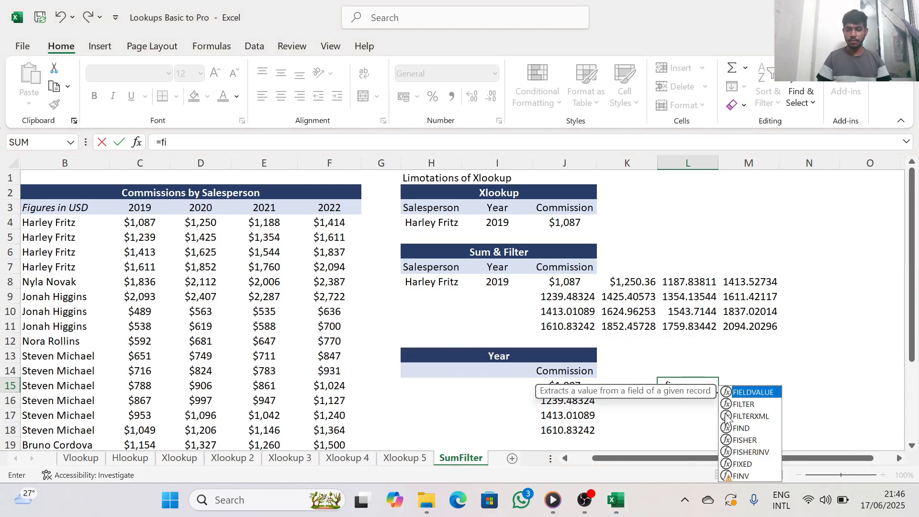
key("BackSpace")
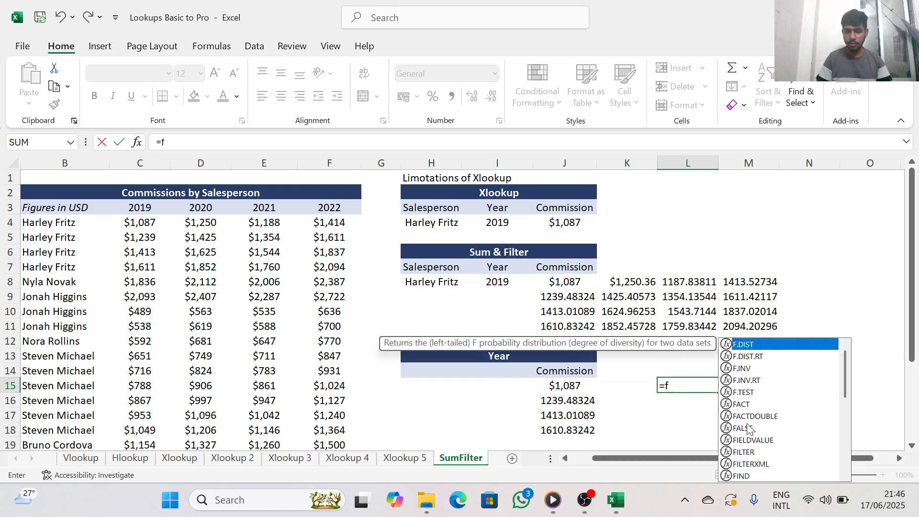
type("k")
key("BackSpace")
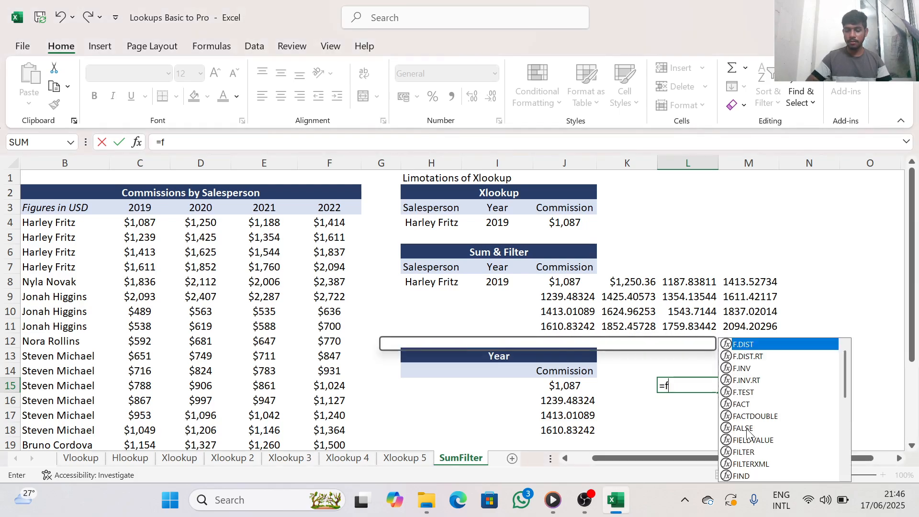
type("il")
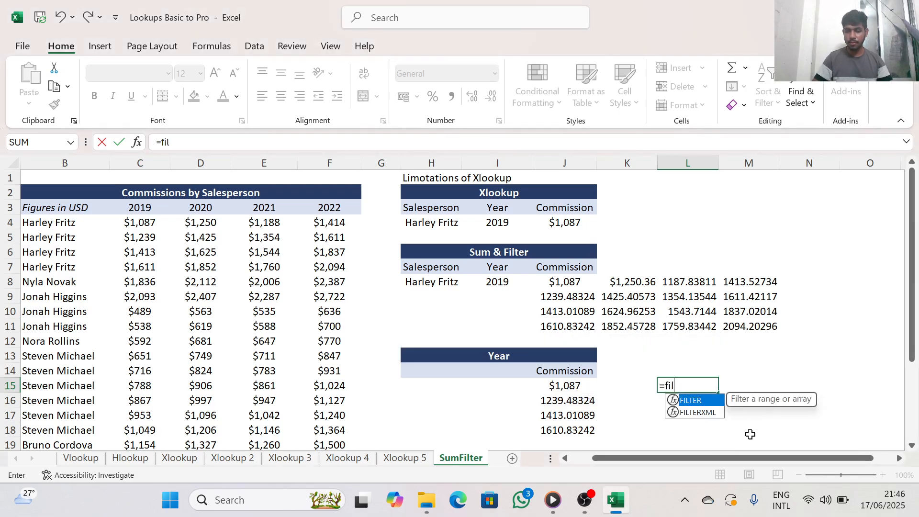
double_click(693, 403)
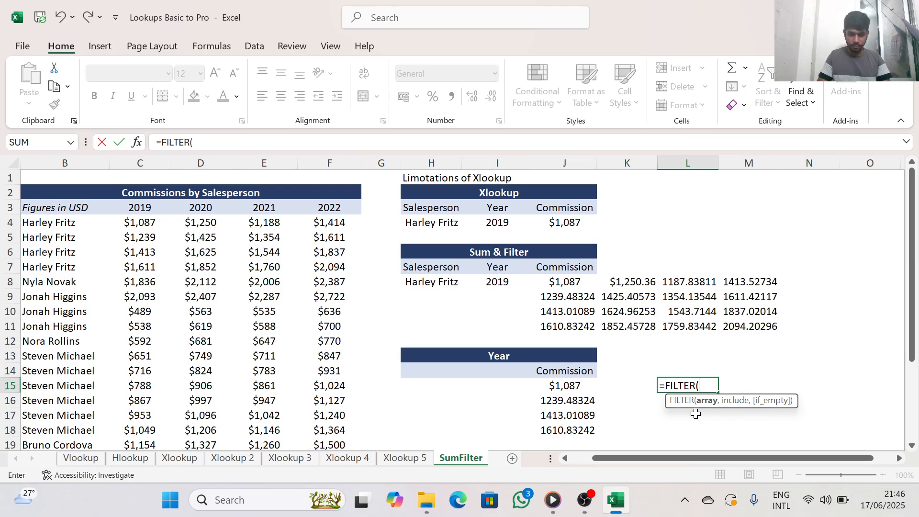
left_click(427, 287)
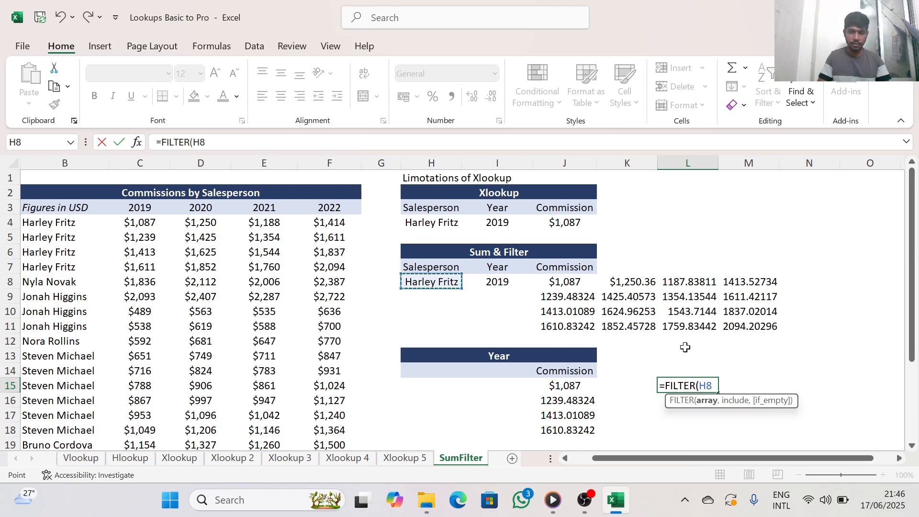
type(",")
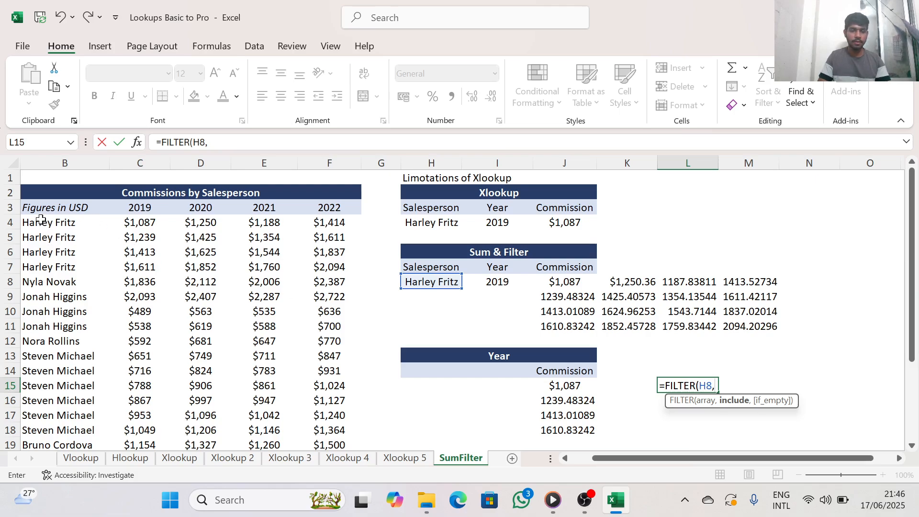
left_click_drag(44, 214, 357, 296)
left_click(476, 324)
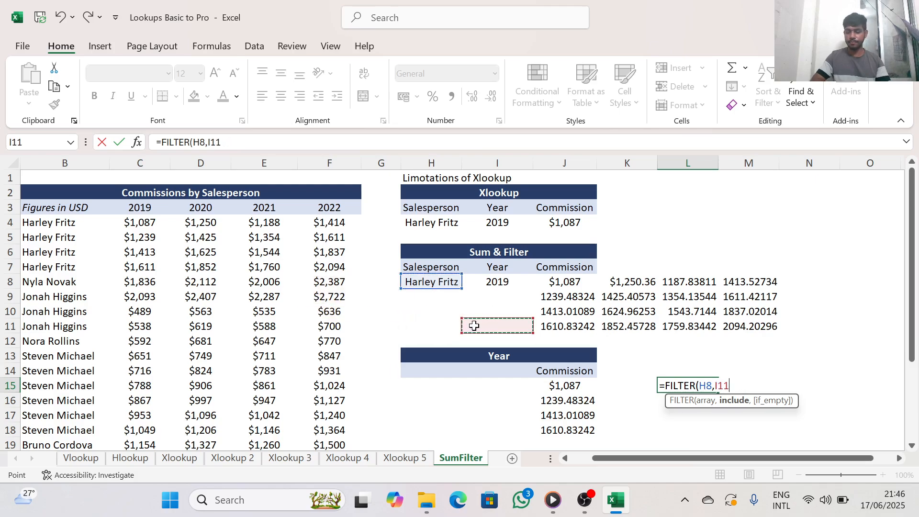
key("BackSpace")
key("BackSpace")
key("BackSpace")
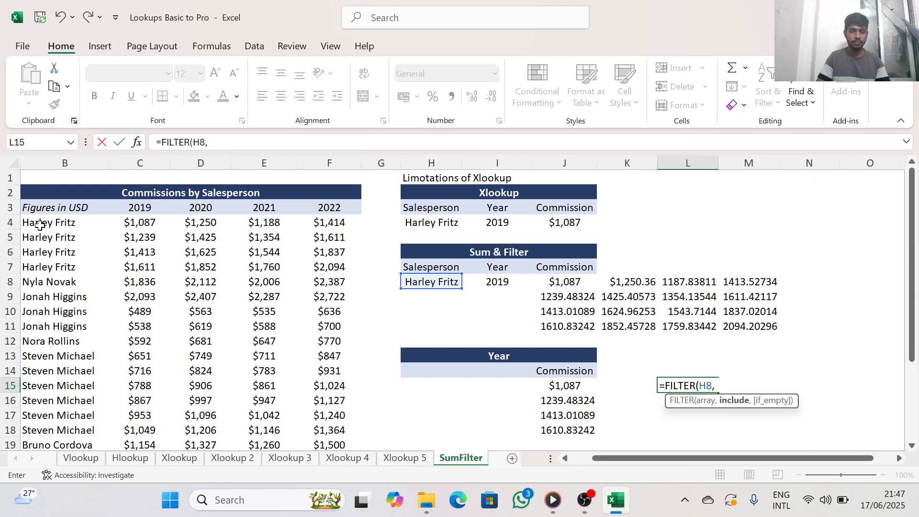
left_click_drag(40, 232, 199, 240)
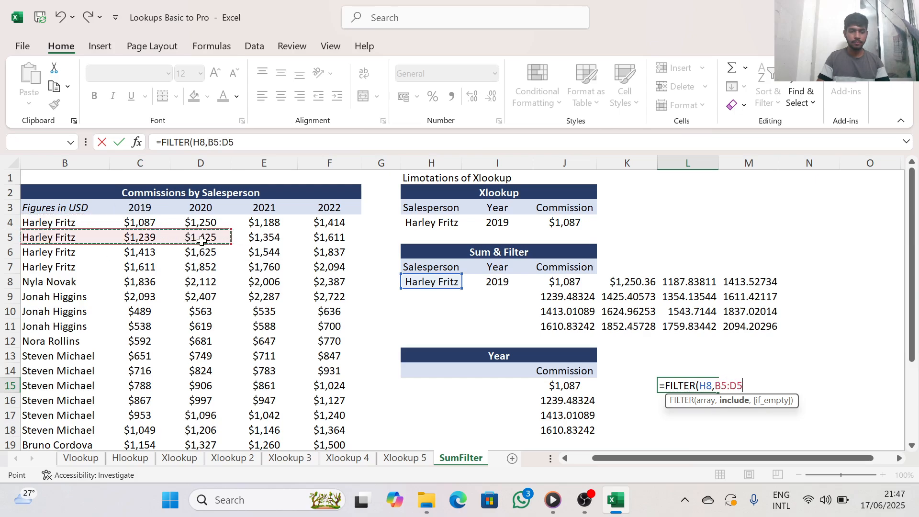
key("BackSpace")
key("BackSpace")
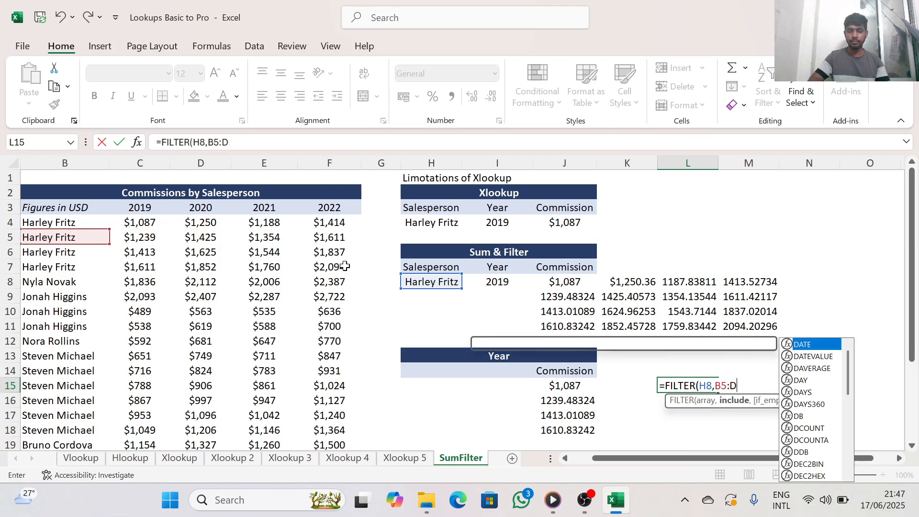
key("BackSpace")
key("BackSpace")
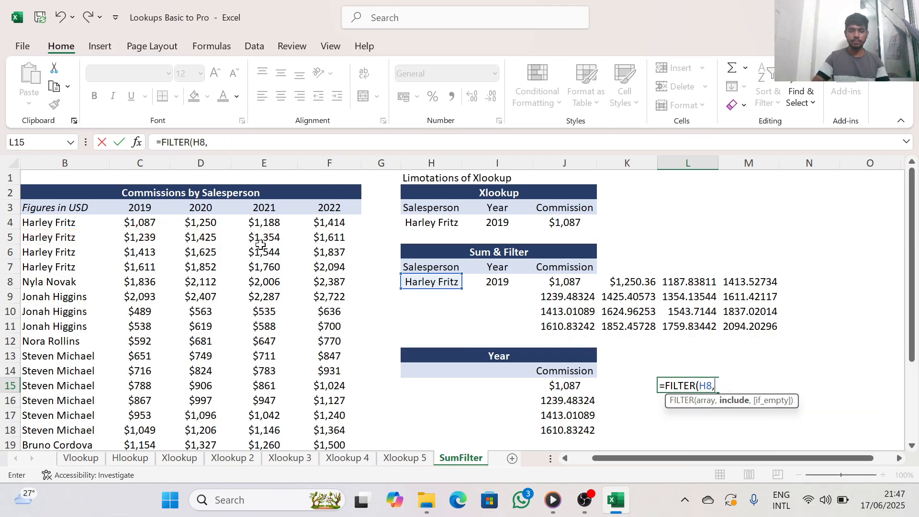
Try the names and commissions in B4:F25 as the include argument and enter the FILTER formula in L15
left_click_drag(71, 221, 354, 362)
scroll(467, 356, "up", 2)
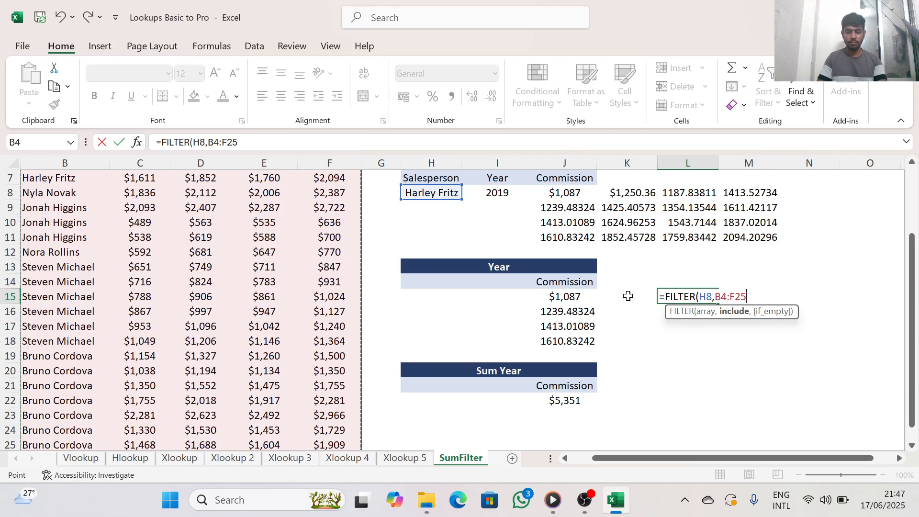
type(")")
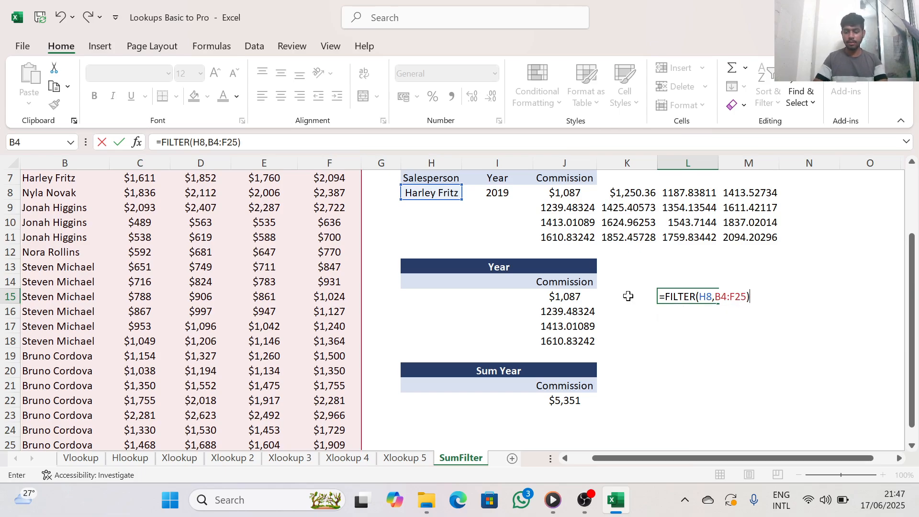
key("Return")
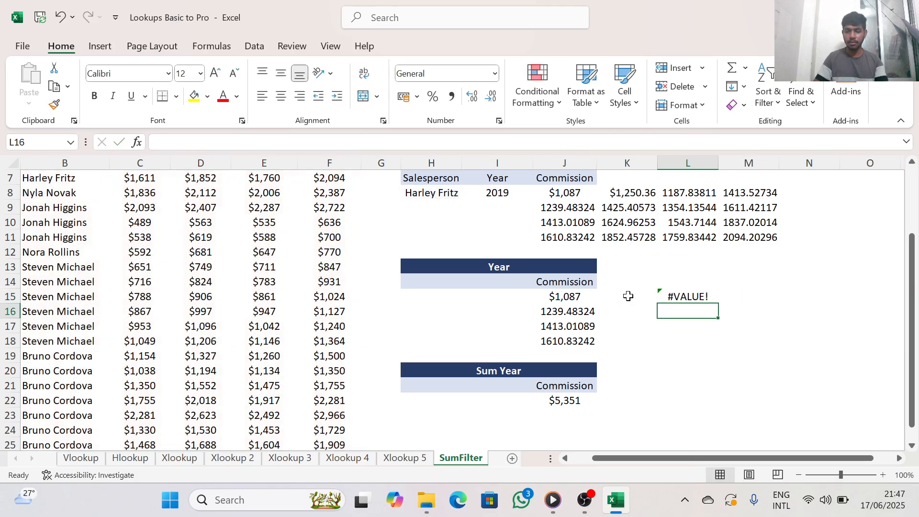
Compare the FILTER formula in L15 with the existing one in J8
left_click(700, 297)
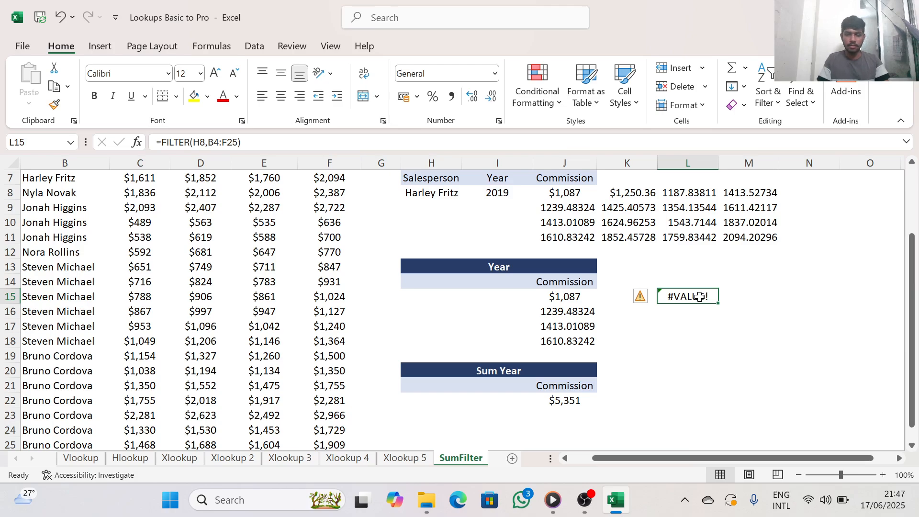
left_click(697, 340)
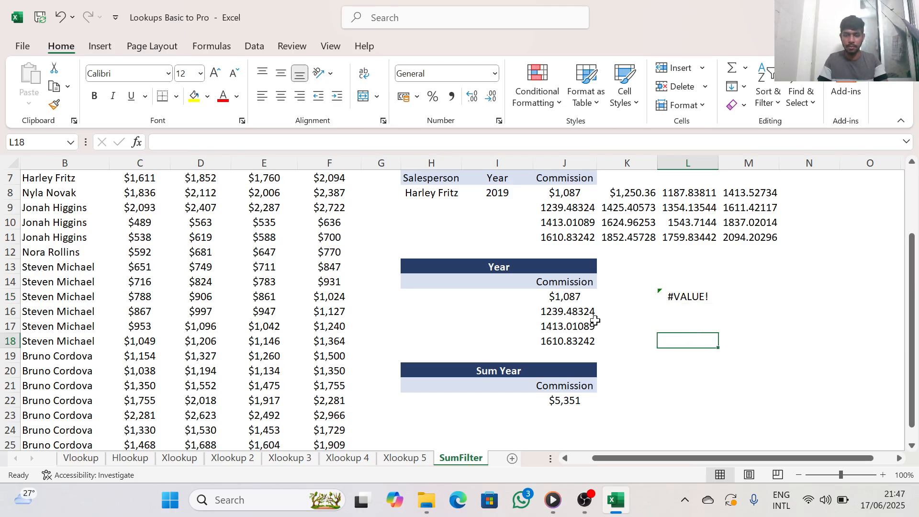
left_click(567, 196)
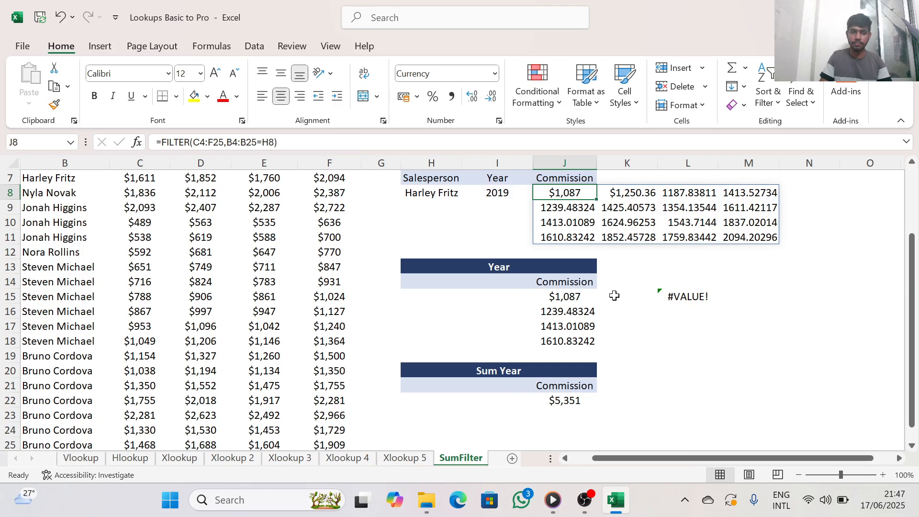
scroll(417, 303, "up", 2)
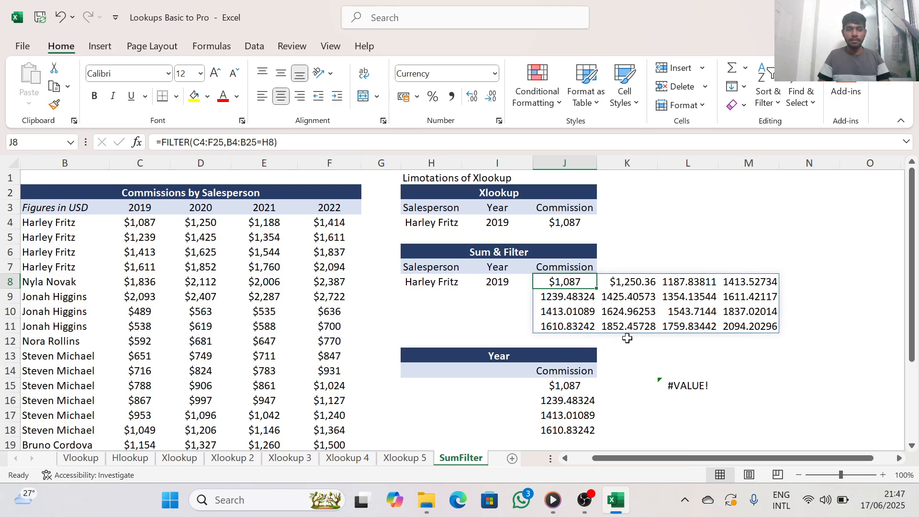
Clear the FILTER formula from L15
left_click(676, 385)
key("BackSpace")
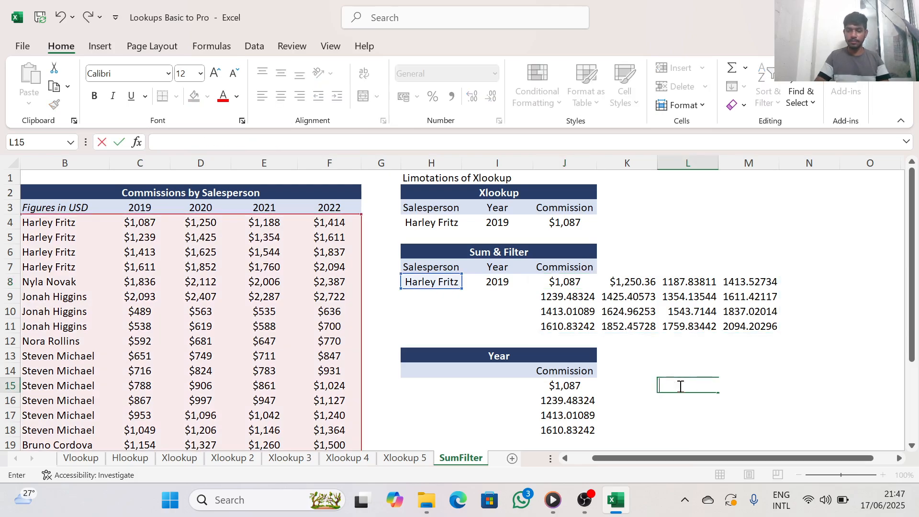
left_click(559, 281)
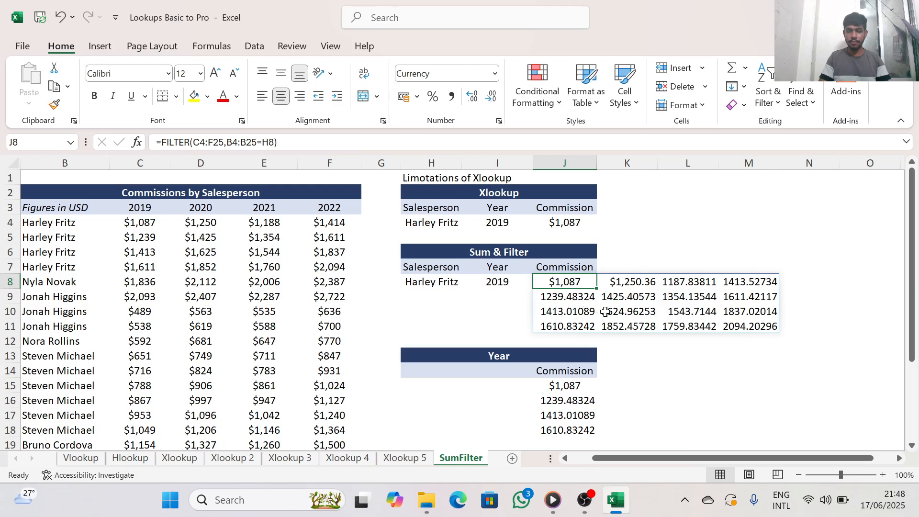
Start a new FILTER formula in L13 with the salesperson names in B4:B25 as the array argument
left_click(670, 358)
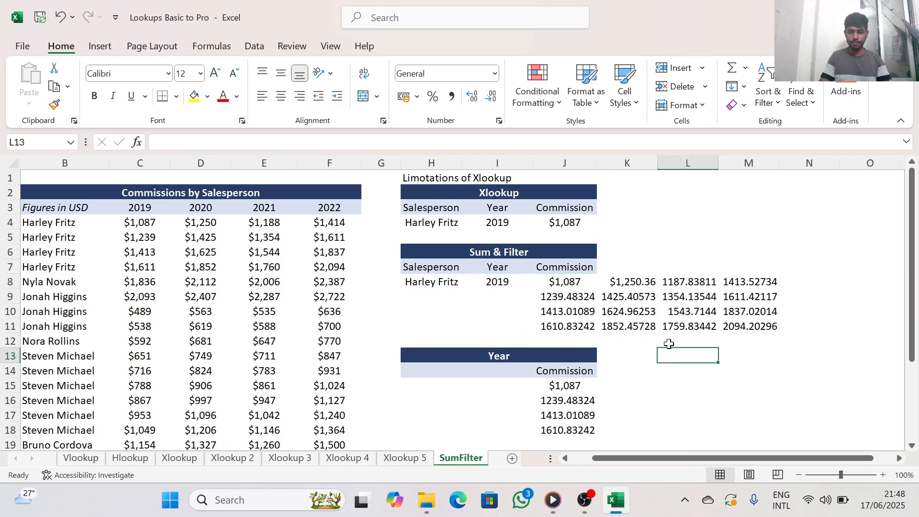
type("=")
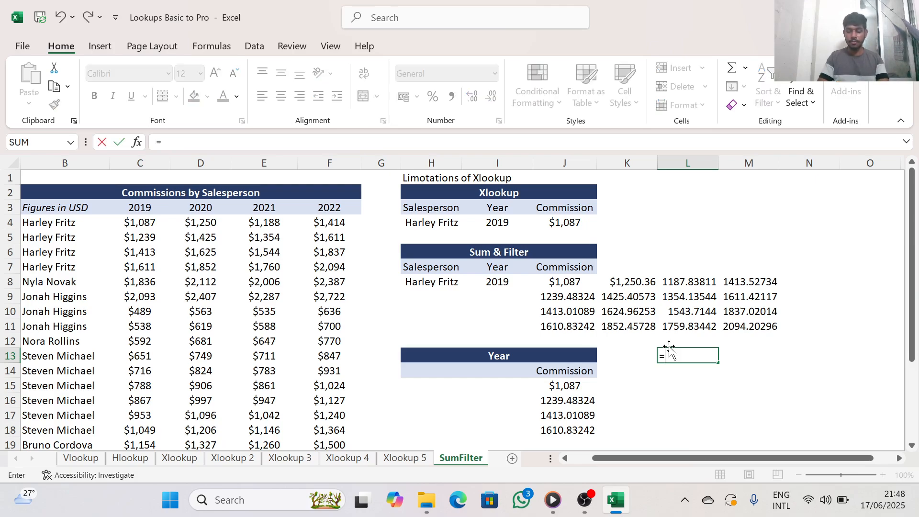
type("f")
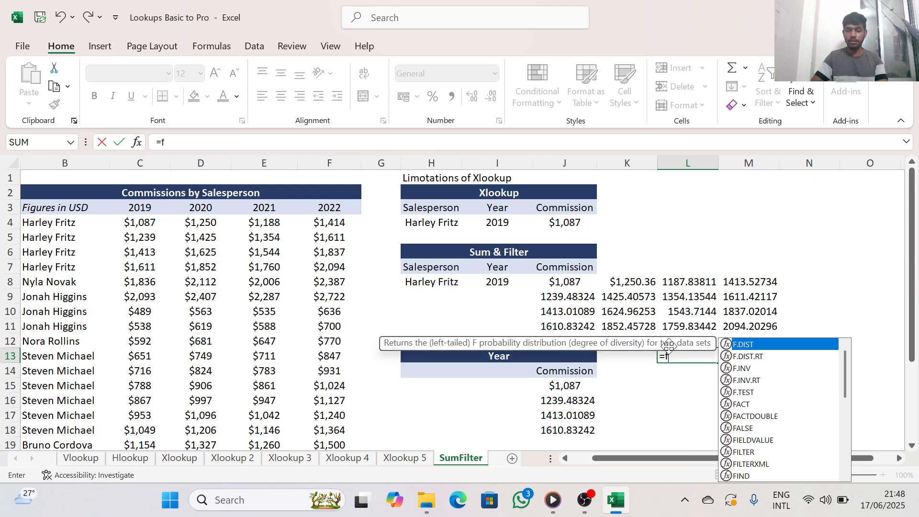
type("i")
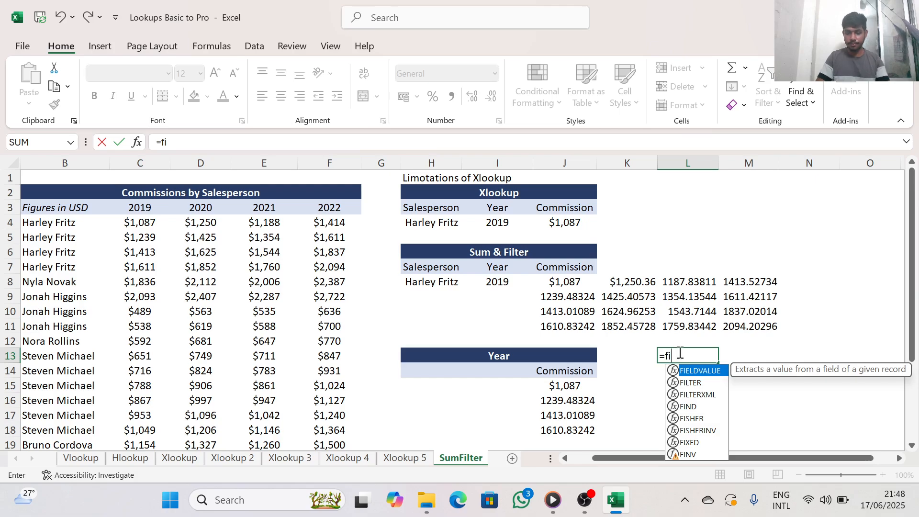
double_click(689, 383)
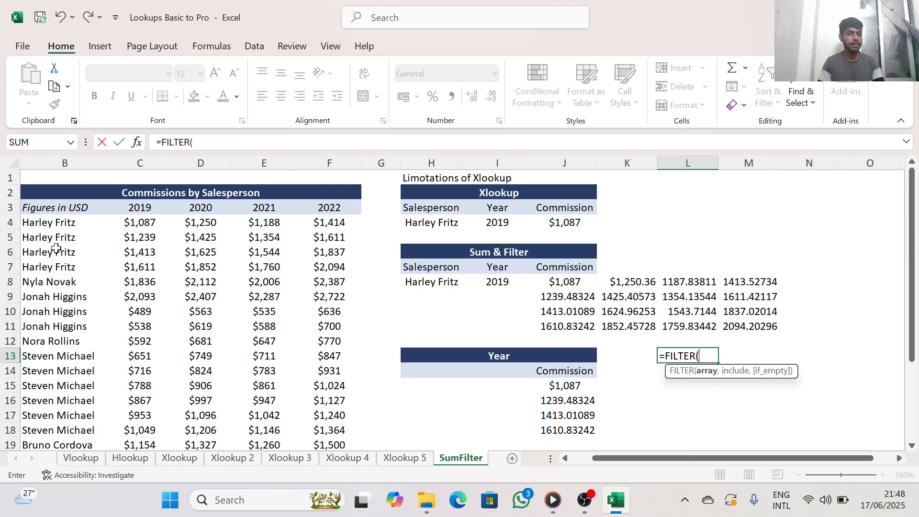
left_click_drag(56, 222, 67, 415)
type(",")
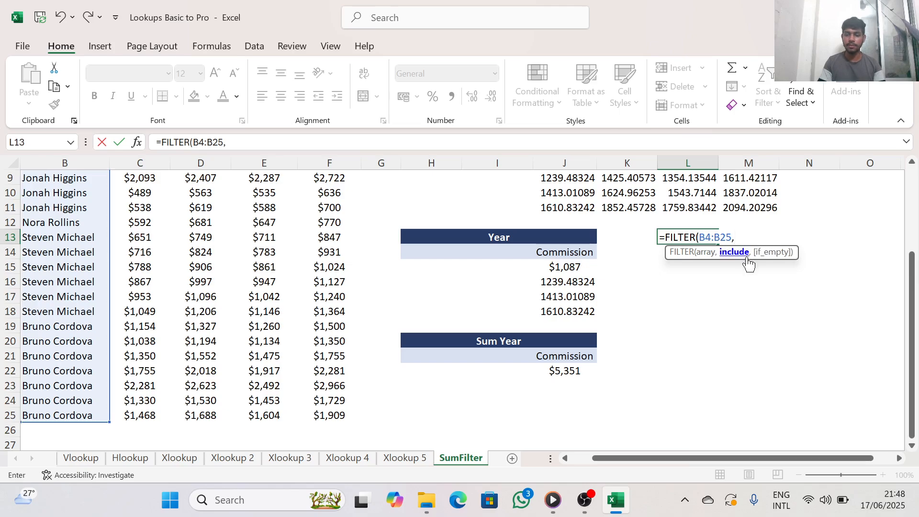
Try the commissions in C4:F25 as the include argument and enter the FILTER formula in L13
scroll(290, 296, "up", 2)
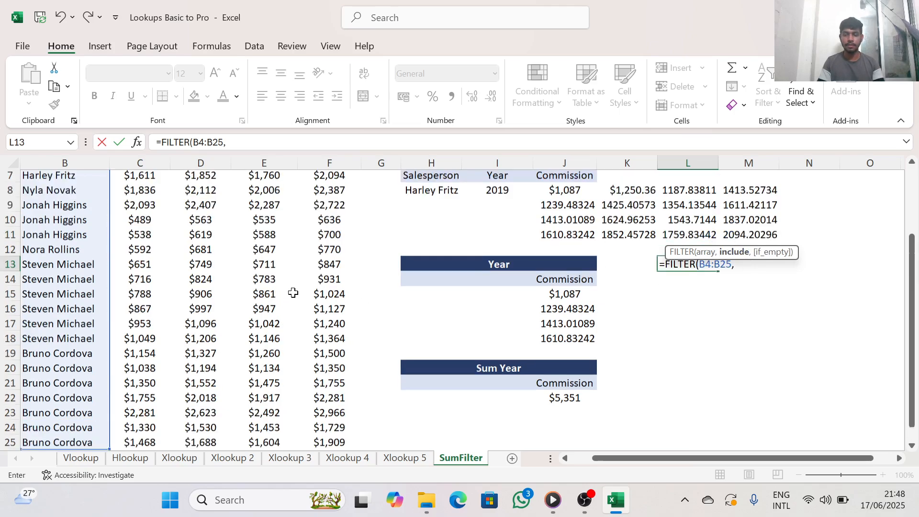
scroll(300, 284, "up", 1)
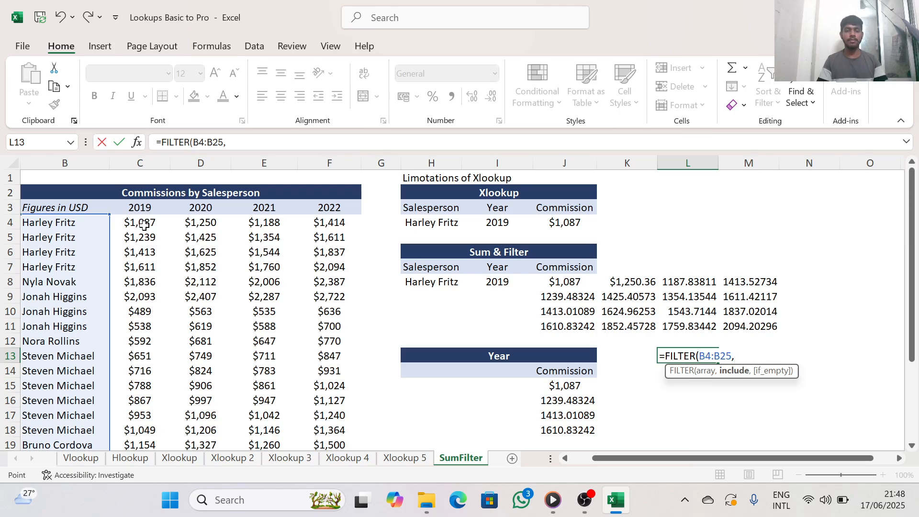
left_click_drag(144, 225, 324, 425)
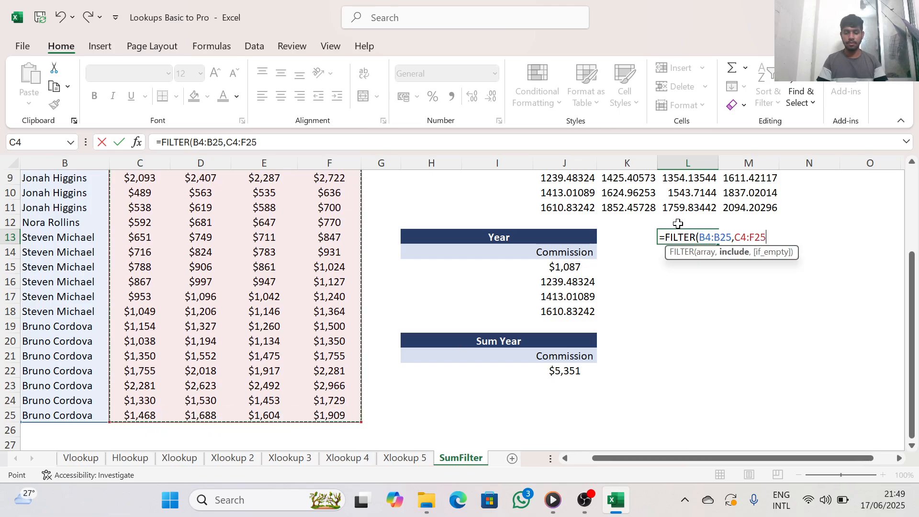
type(")")
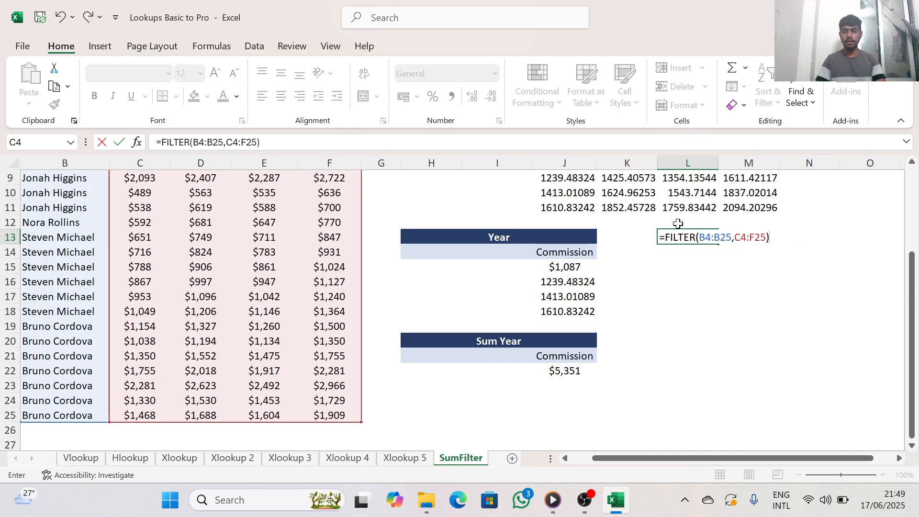
key("Return")
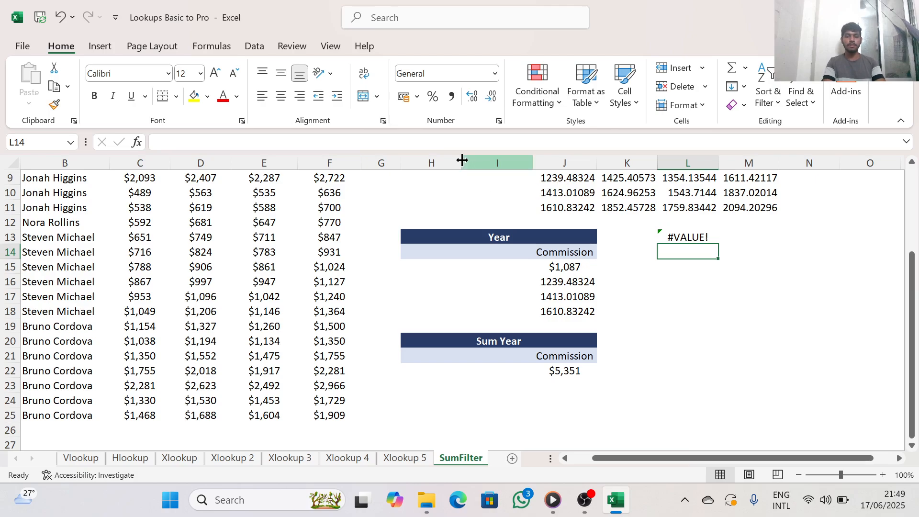
Compare the FILTER formula in L13 with the existing one in J8
scroll(328, 255, "up", 3)
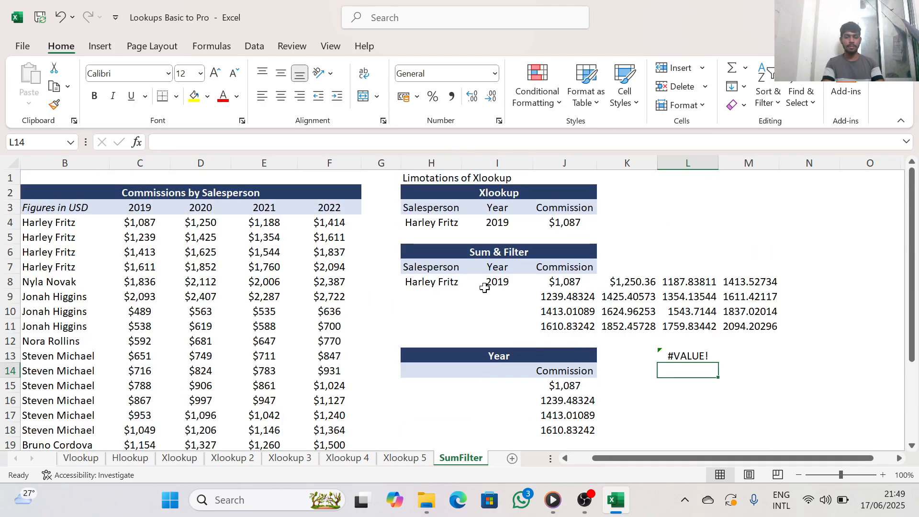
left_click(687, 356)
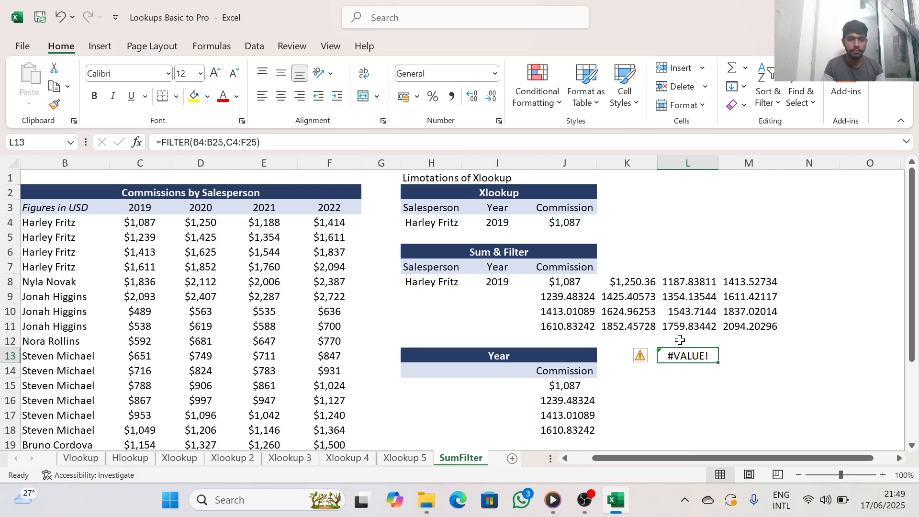
left_click(574, 284)
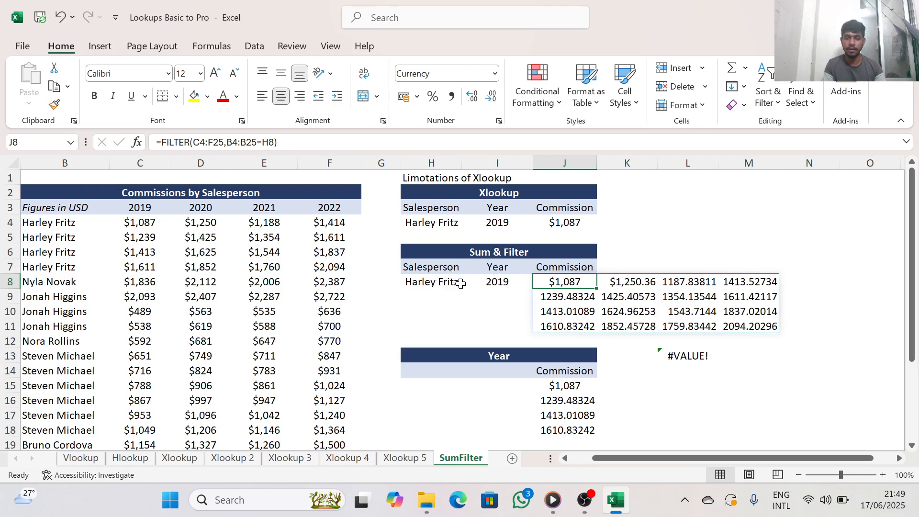
Replace the formula in L13 with a new FILTER formula that uses the commissions in C4:F25 as the array argument
left_click(683, 355)
key("BackSpace")
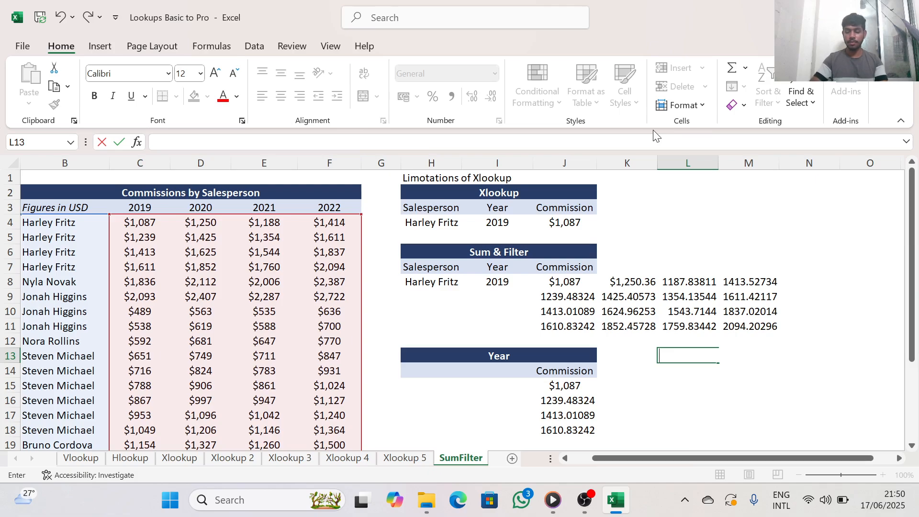
type("=")
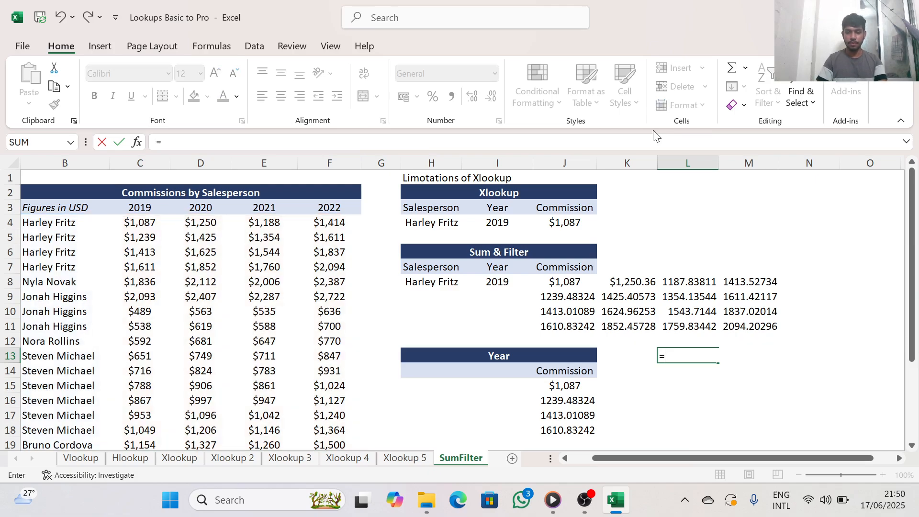
type("fi")
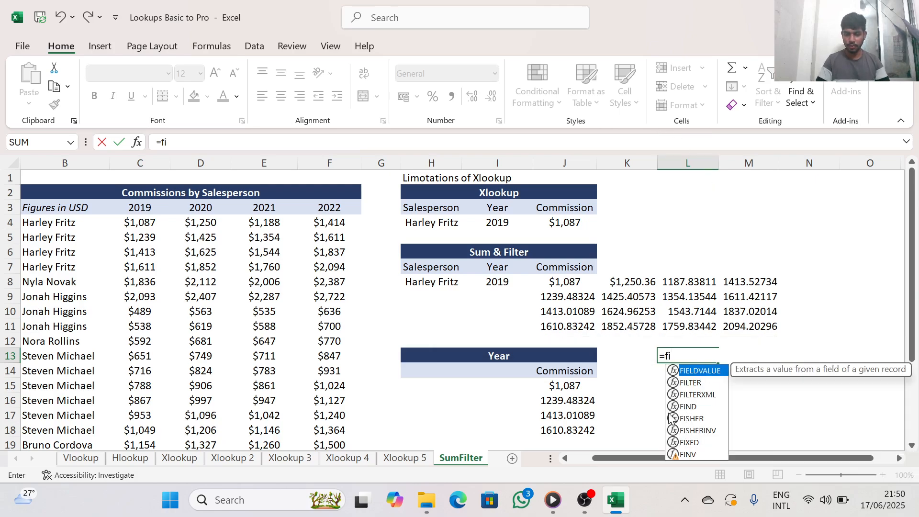
left_click(695, 383)
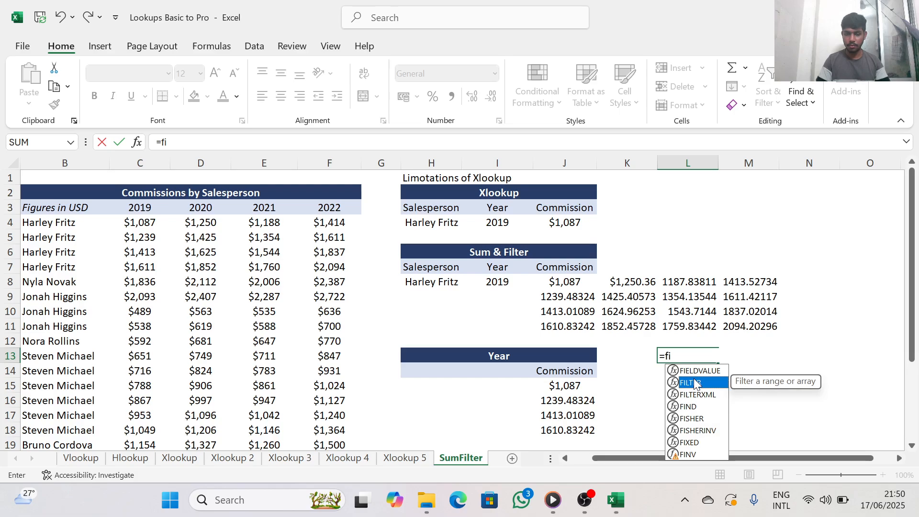
double_click(695, 383)
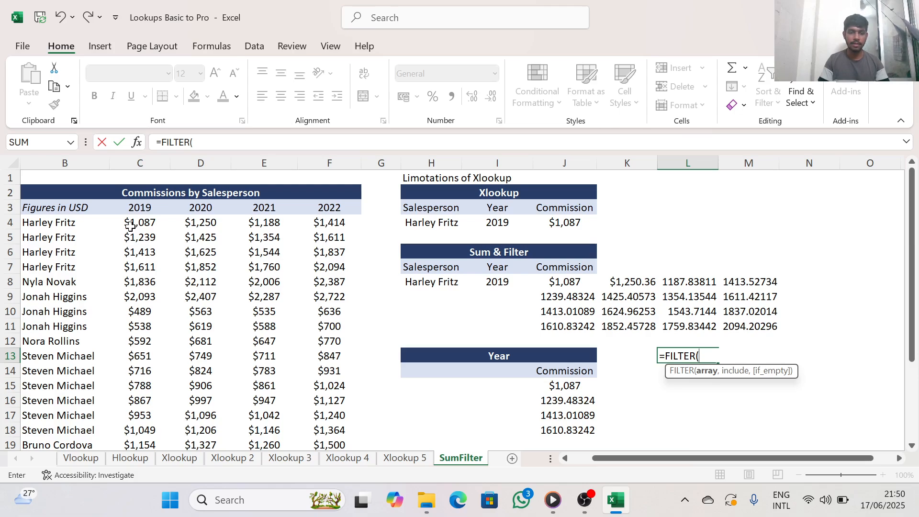
left_click_drag(130, 226, 321, 196)
scroll(441, 291, "up", 6)
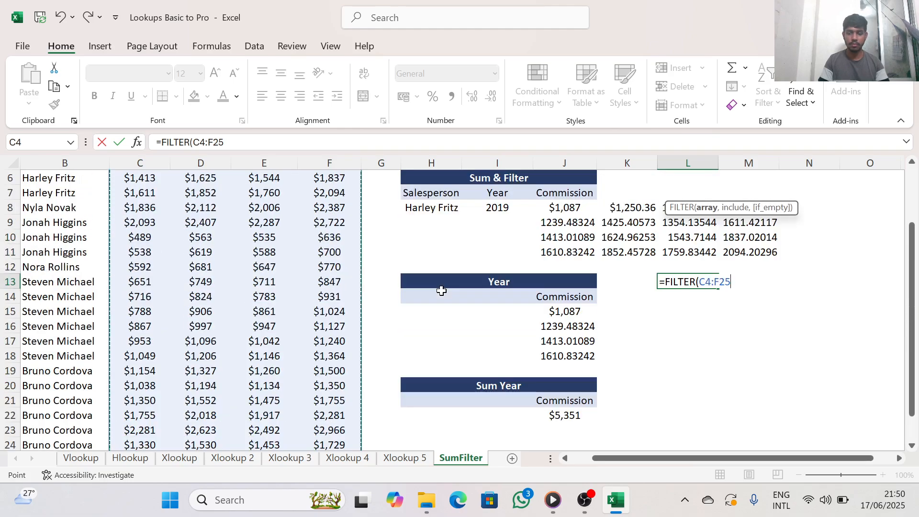
type(",")
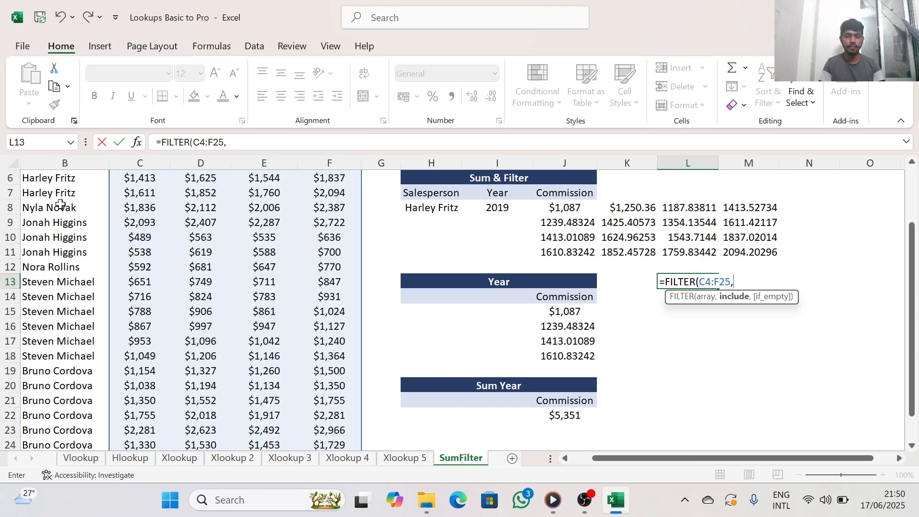
Set the include argument to B4:B25=H8 and enter the FILTER formula in L13
scroll(60, 204, "up", 2)
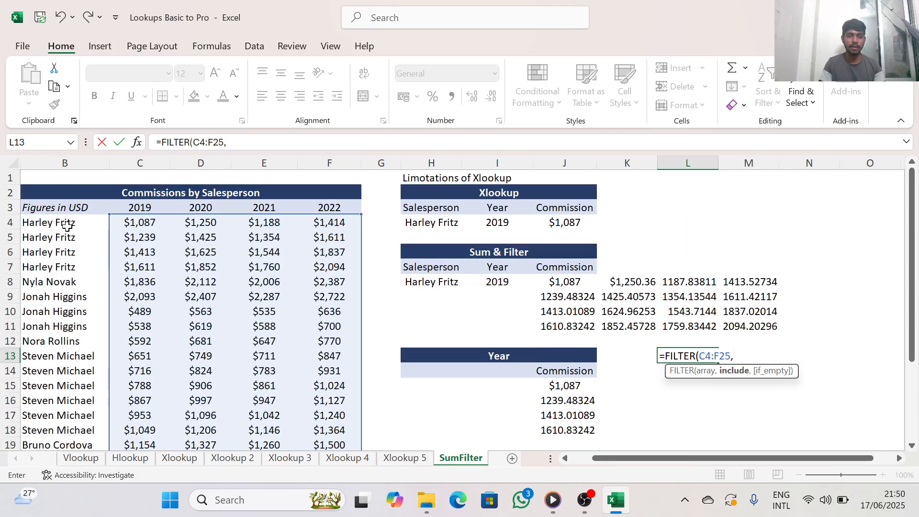
left_click_drag(66, 224, 67, 411)
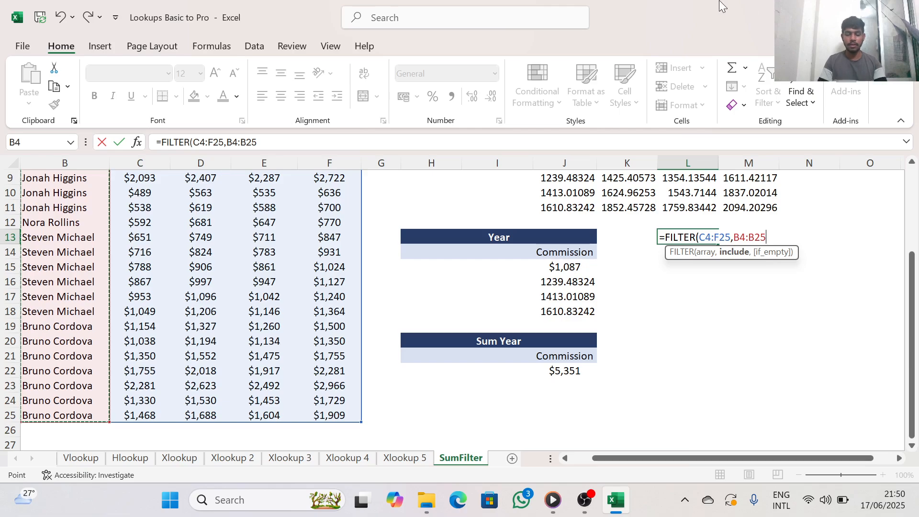
type("=")
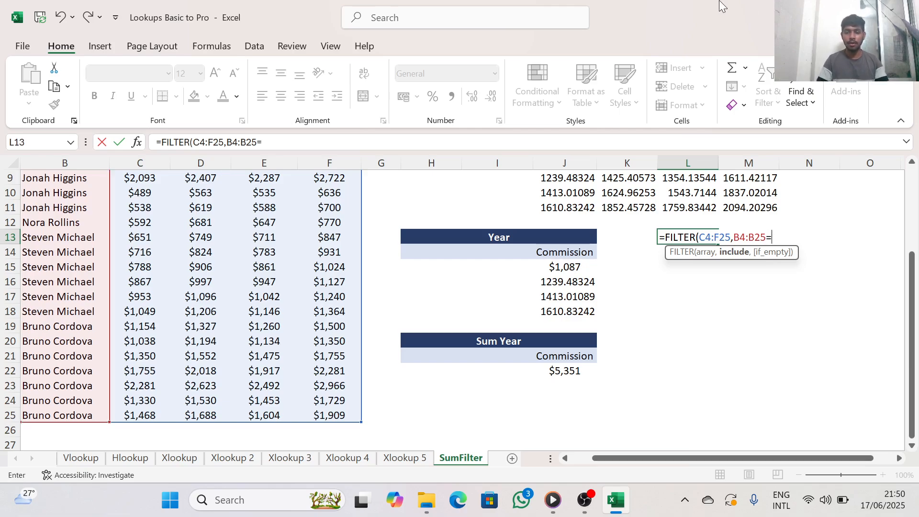
scroll(563, 258, "up", 3)
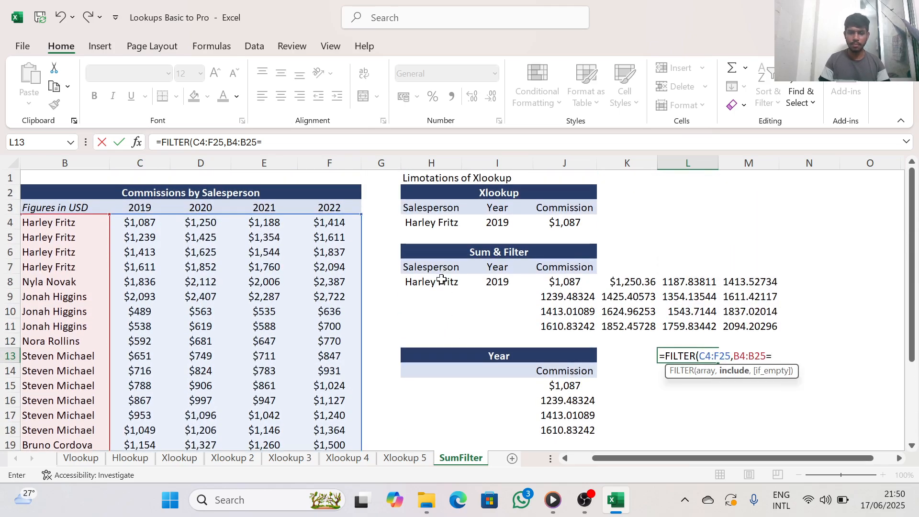
left_click(436, 285)
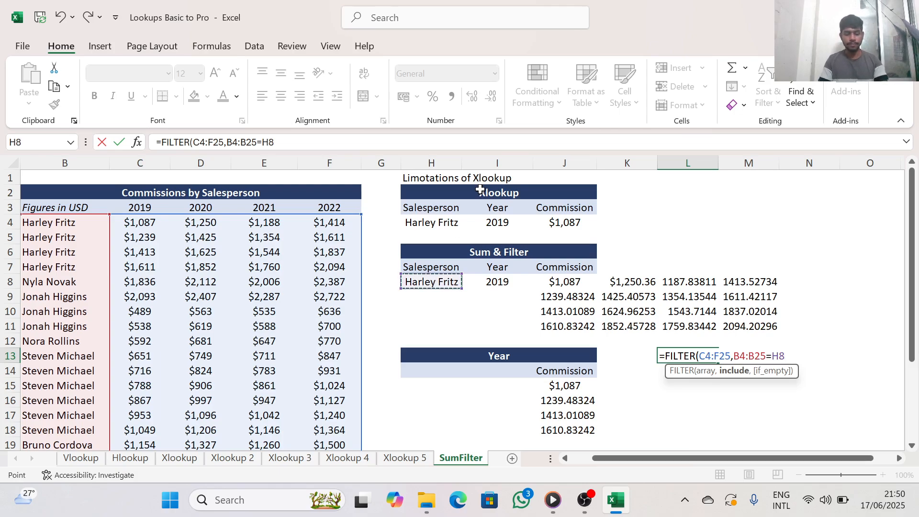
type(")")
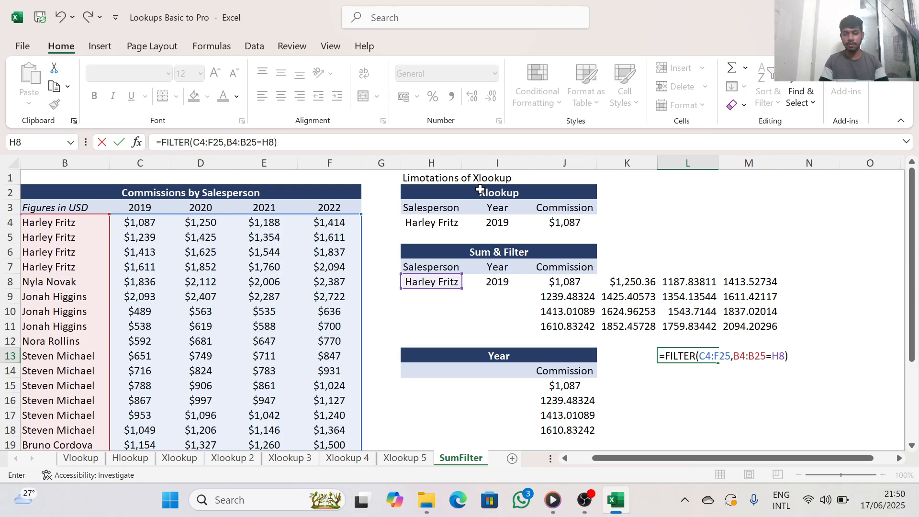
key("Return")
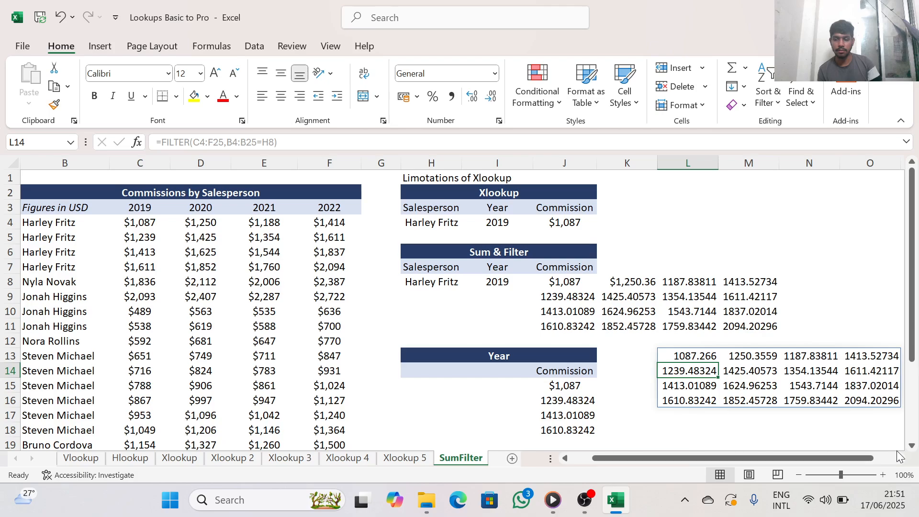
right_click(899, 459)
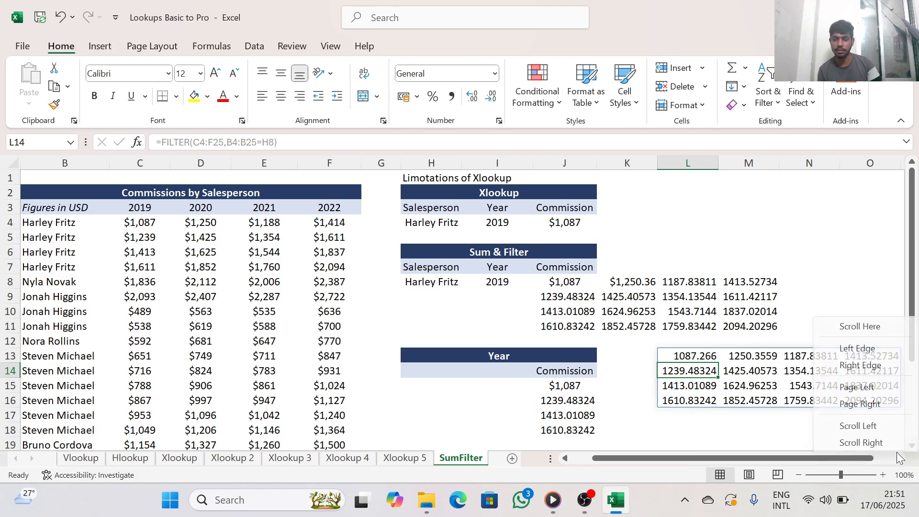
left_click(737, 437)
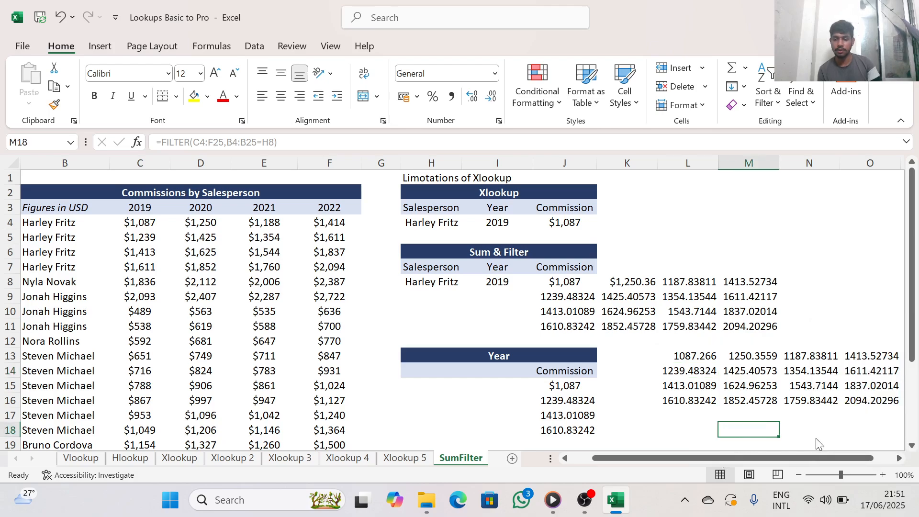
right_click(738, 431)
left_click(679, 436)
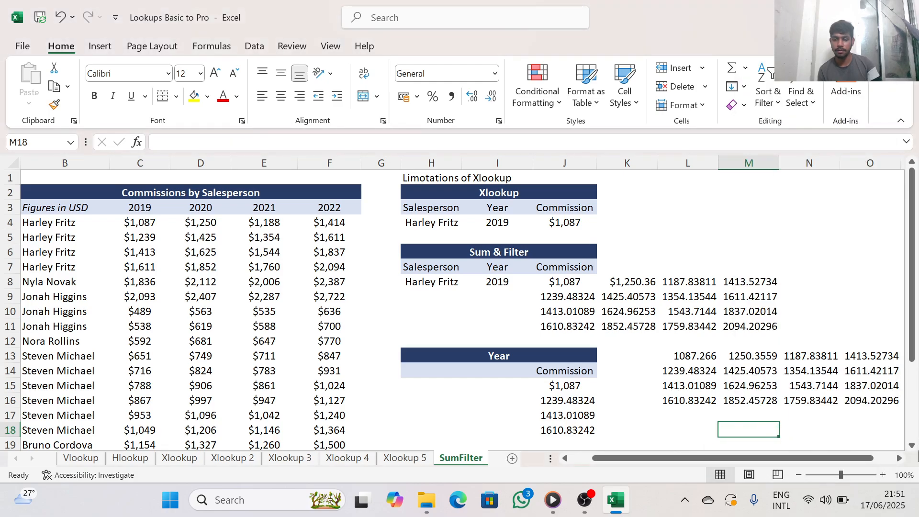
Insert an outer FILTER function in front of the existing FILTER formula in L13
left_click(898, 458)
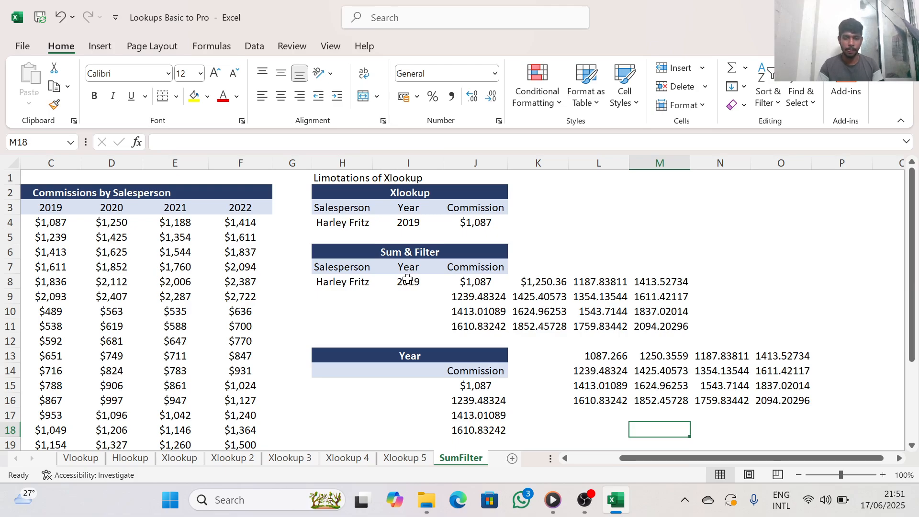
left_click(592, 357)
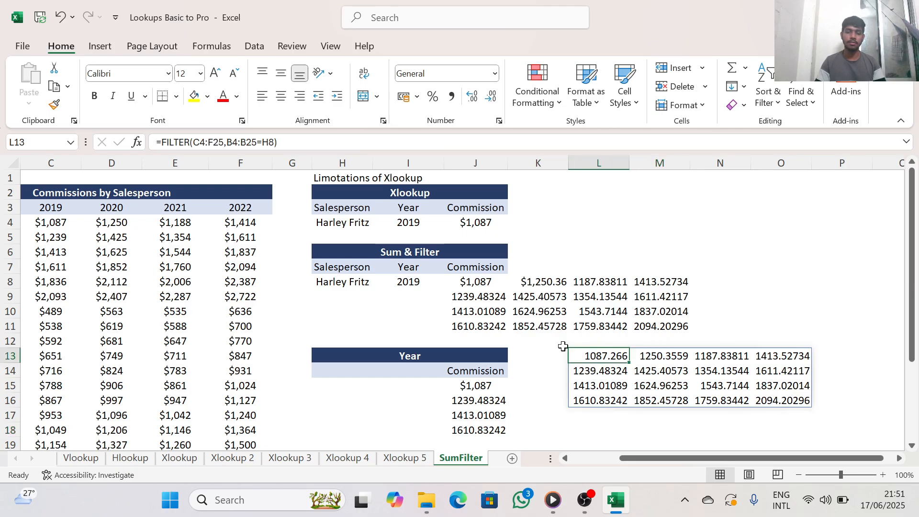
left_click(161, 141)
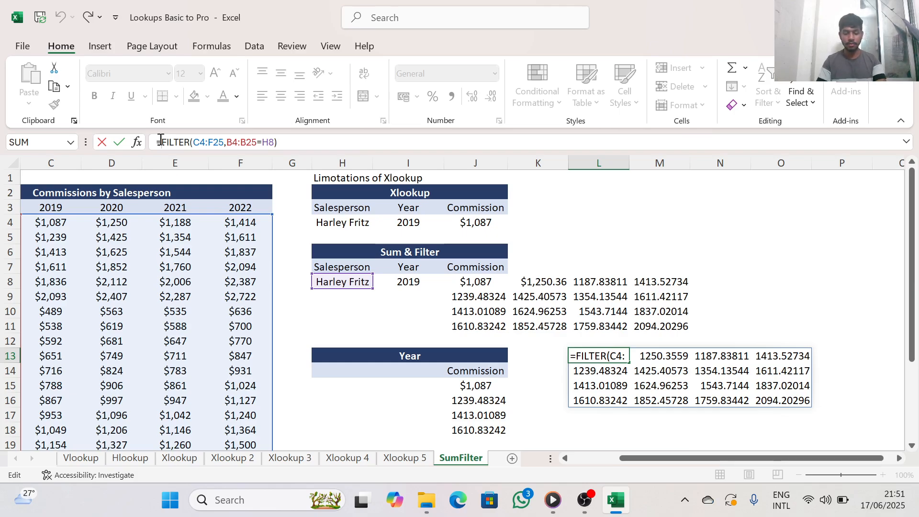
type("f")
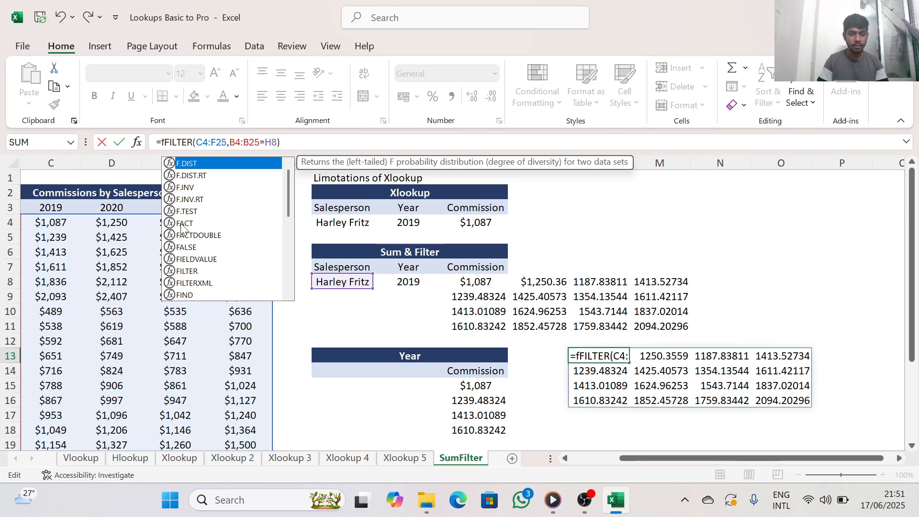
double_click(203, 271)
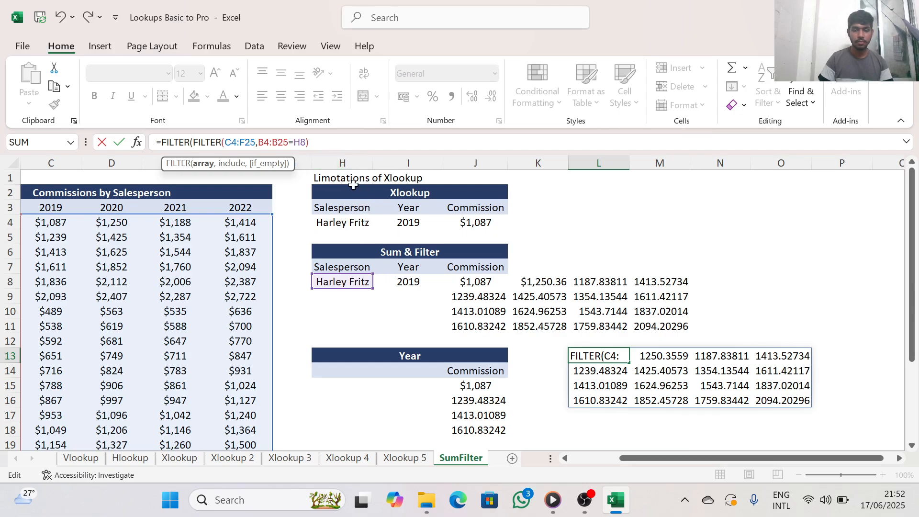
Add a comma after the inner FILTER function in L13 to finish the outer FILTER's array argument
left_click(307, 142)
type(")")
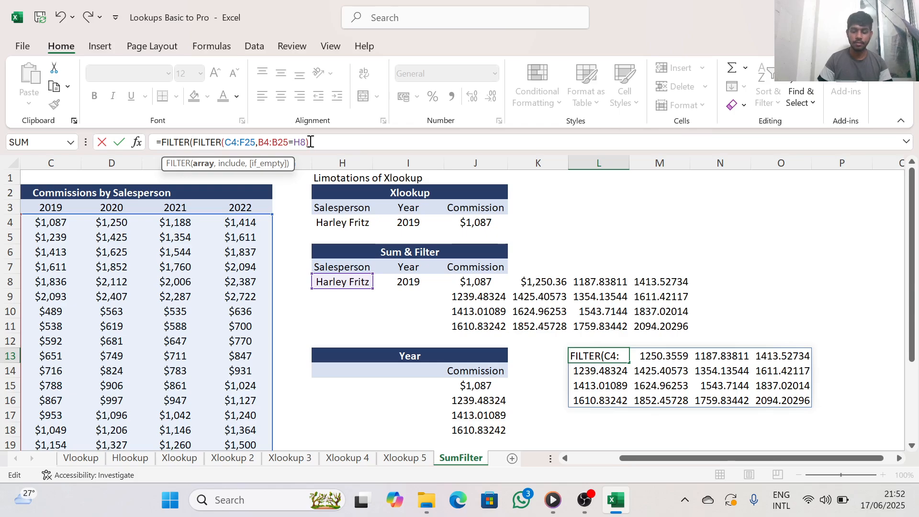
type(",")
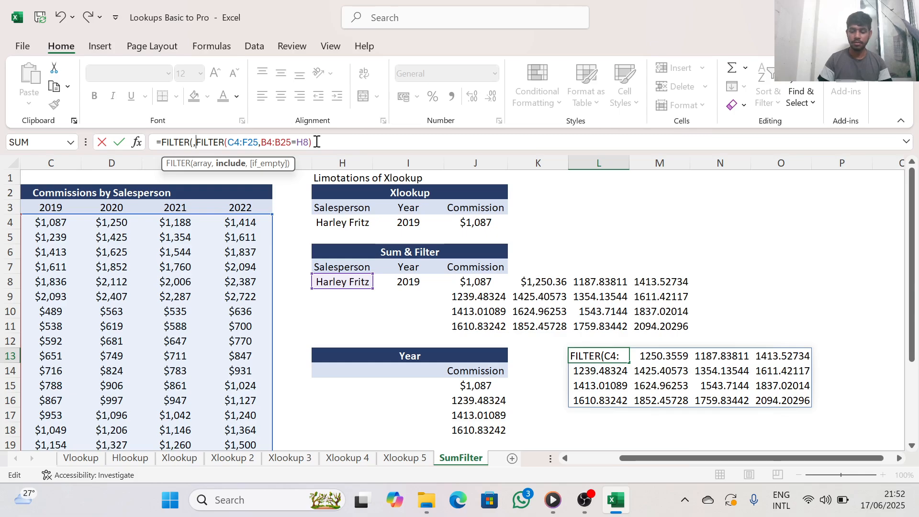
key("BackSpace")
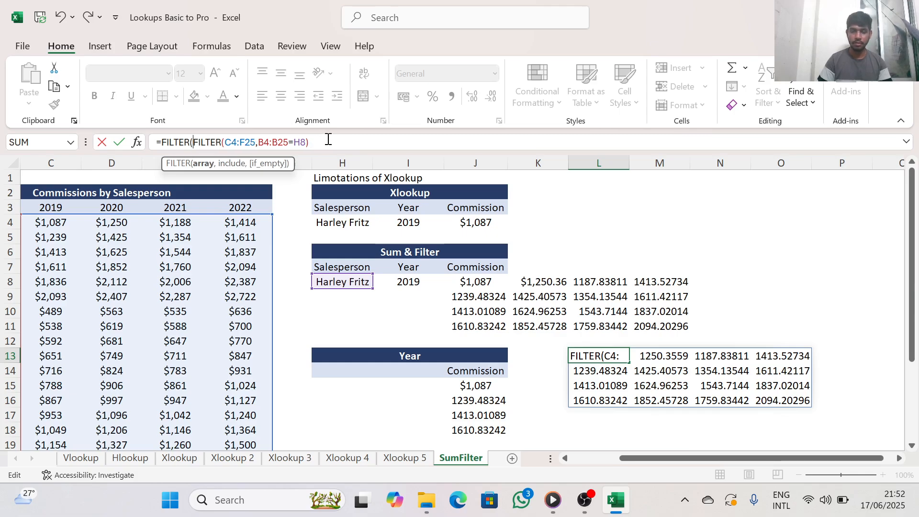
left_click(312, 143)
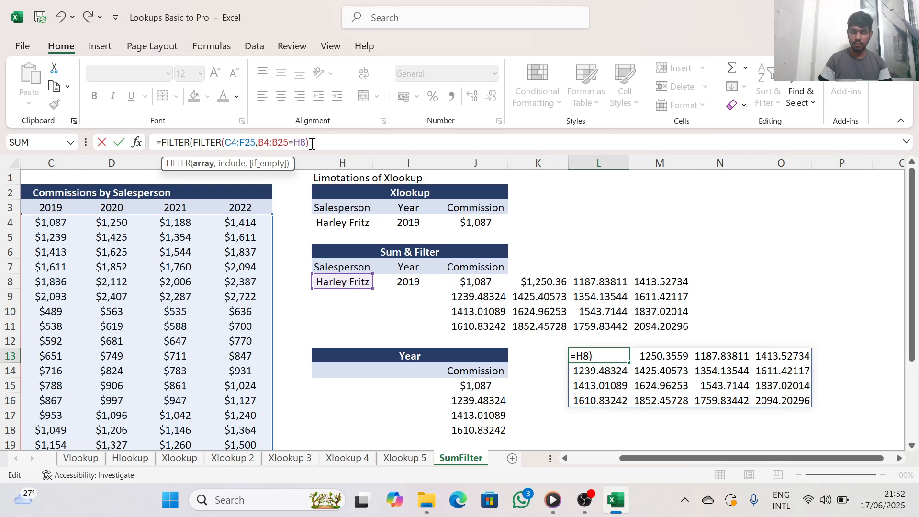
type(",")
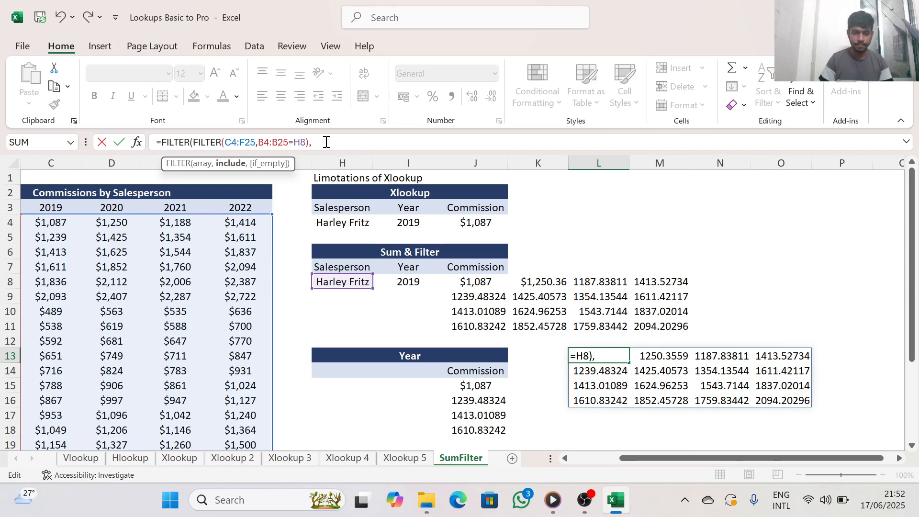
Set the outer FILTER's include argument to the year headers C3:F3 and enter the formula in L13
left_click(411, 223)
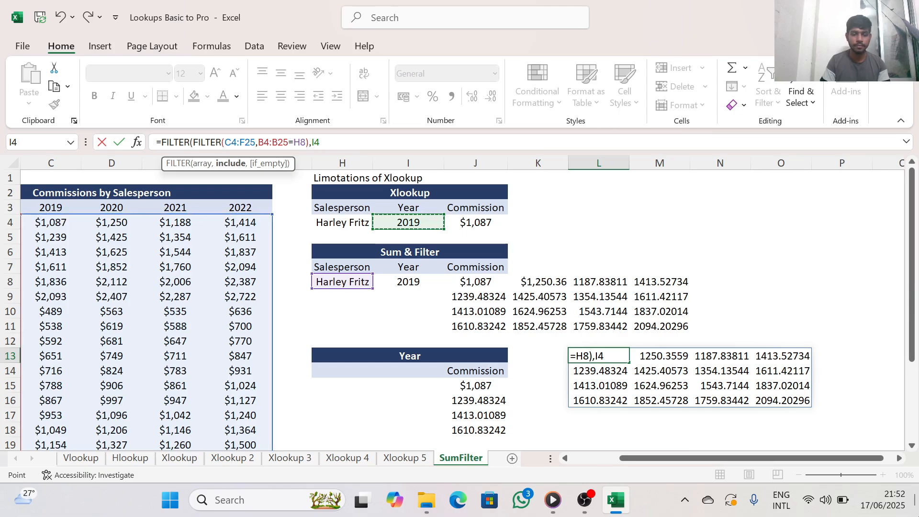
left_click(565, 458)
left_click(122, 205)
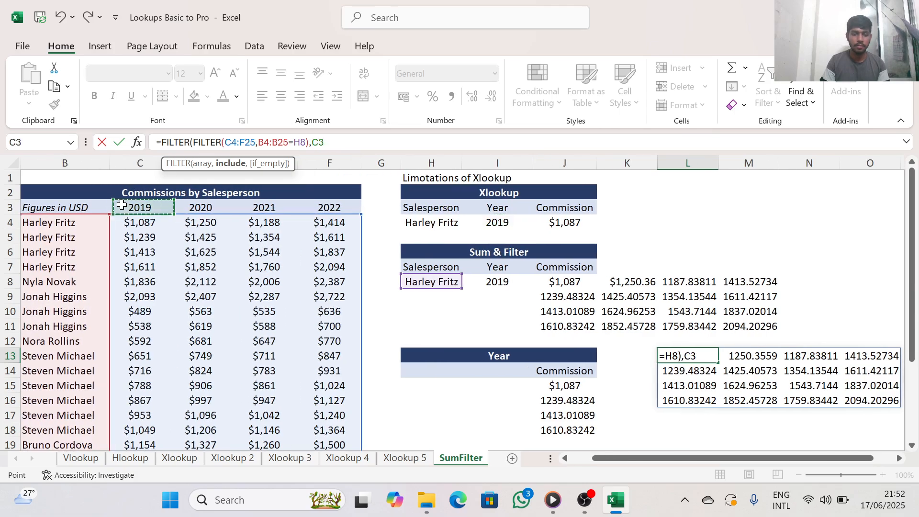
left_click_drag(174, 209, 313, 210)
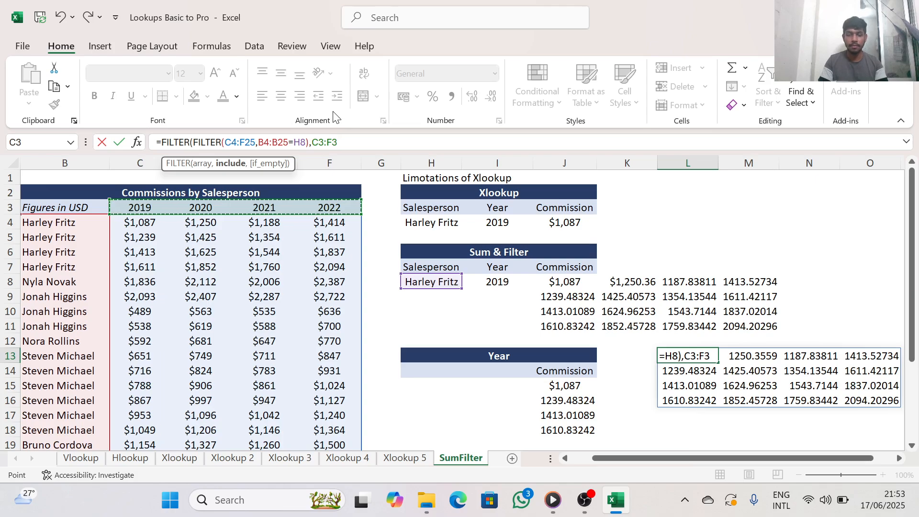
key("Return")
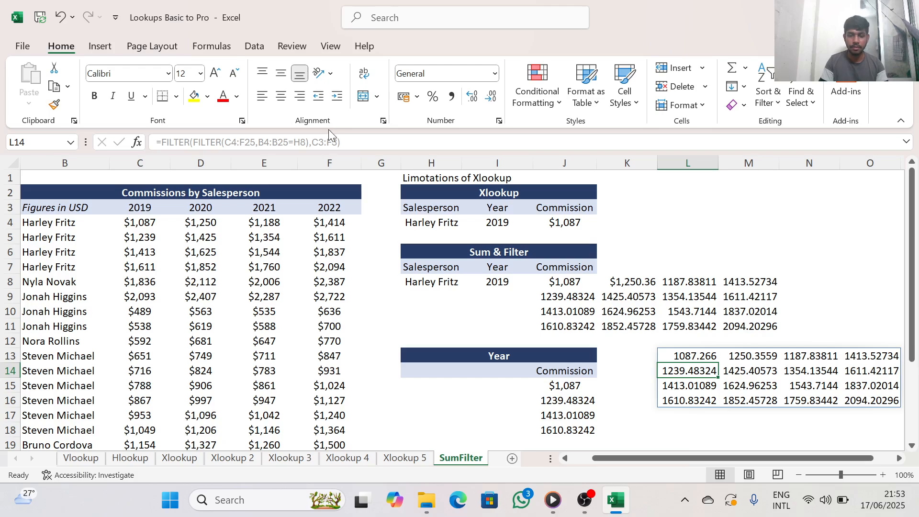
Extend the outer FILTER's include argument in L13 to C3:F3=I8, following the formula in J15, and enter it
left_click(574, 386)
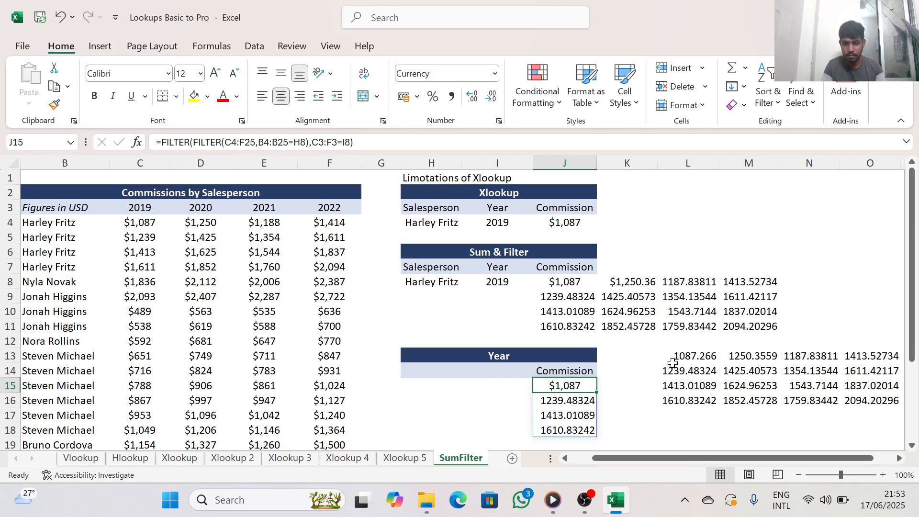
left_click(705, 357)
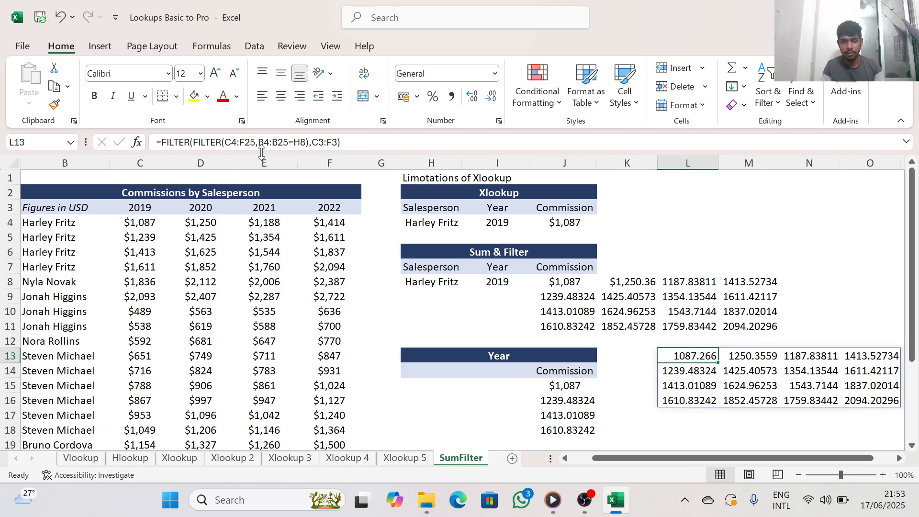
left_click(339, 144)
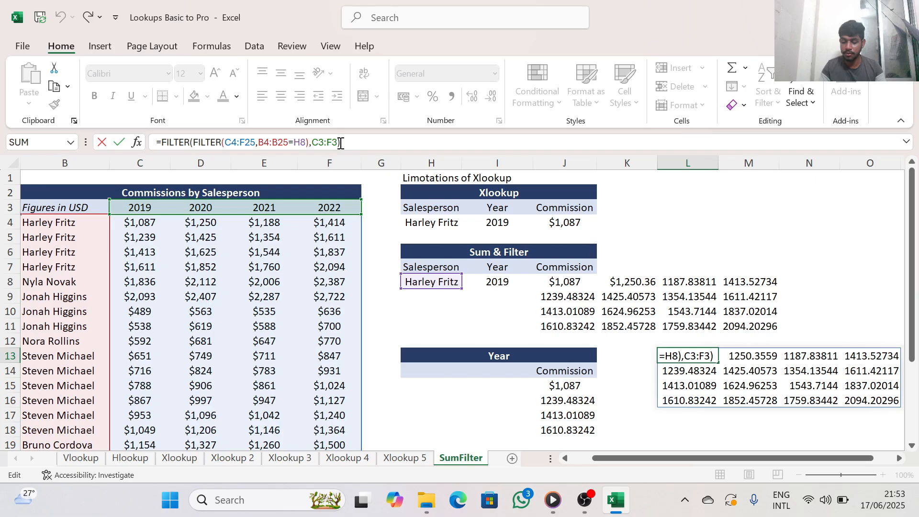
key("BackSpace")
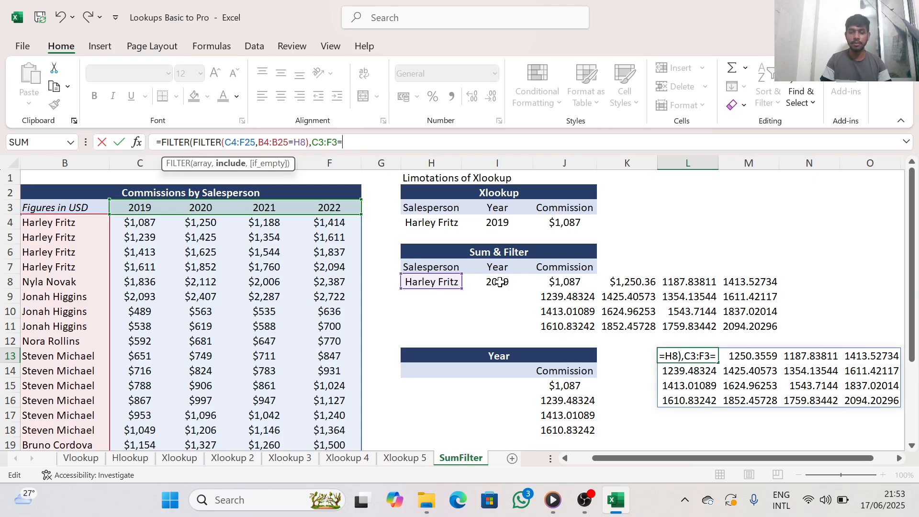
left_click(499, 283)
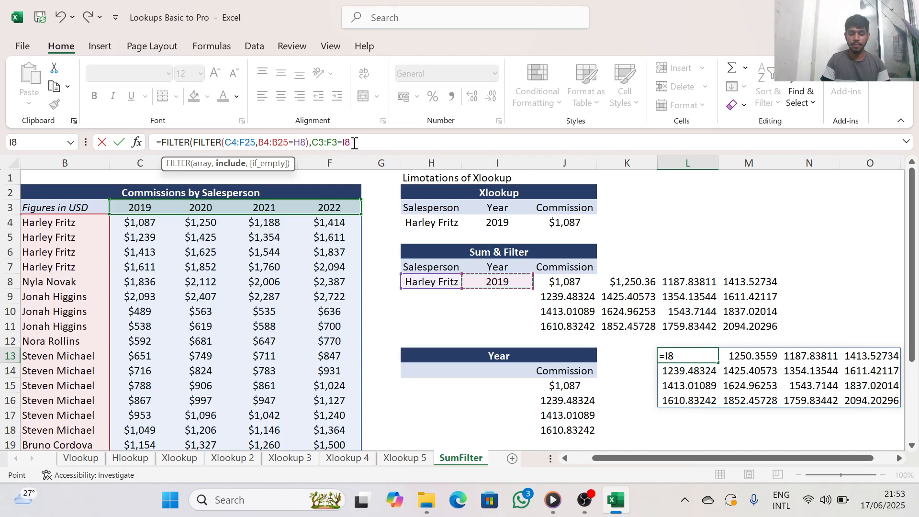
type(")")
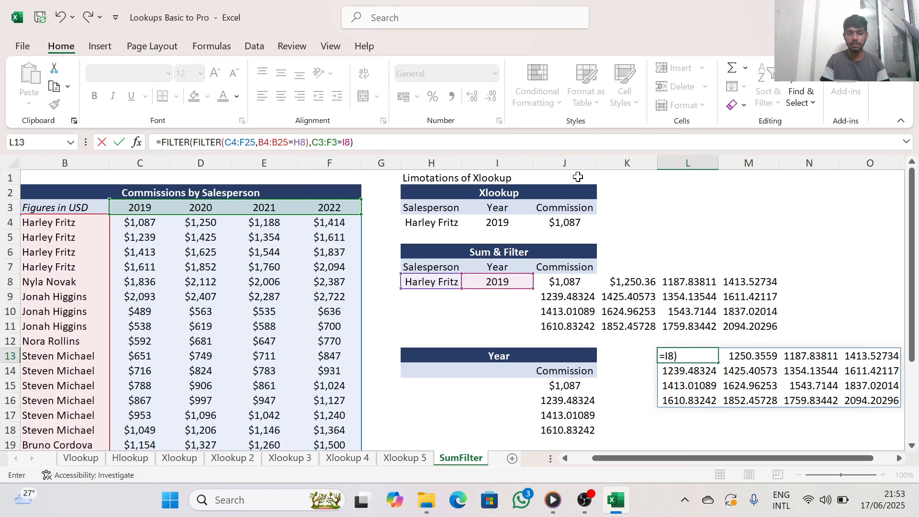
key("ctrl+Return")
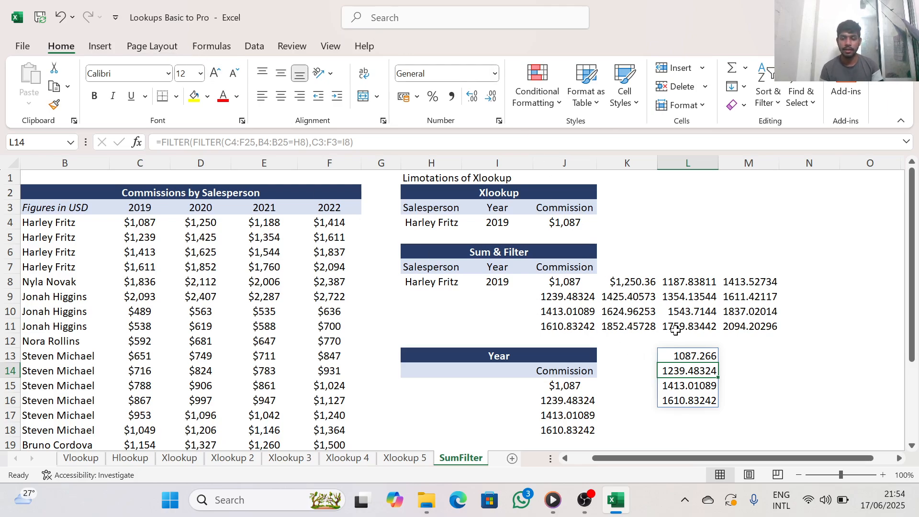
Insert a SUM function in front of the nested FILTER formula in L13, following the Sum Year formula in J22
left_click(712, 357)
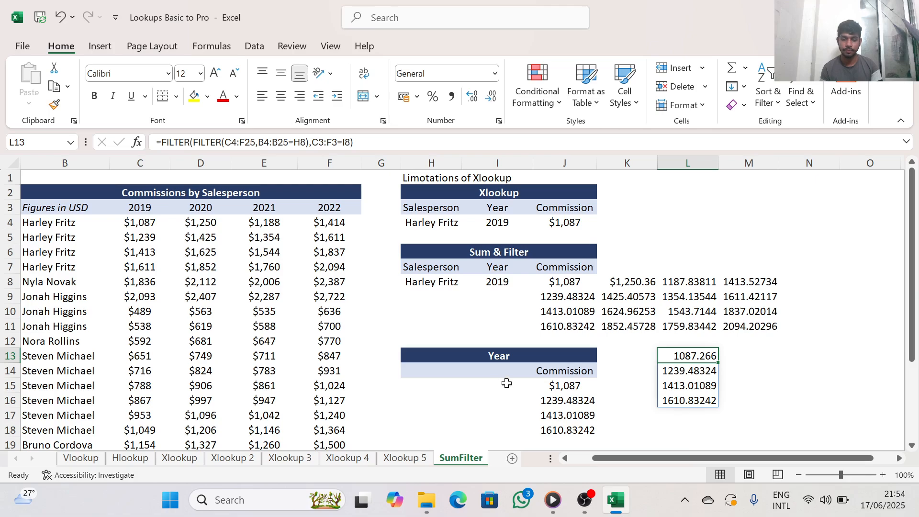
scroll(509, 362, "down", 2)
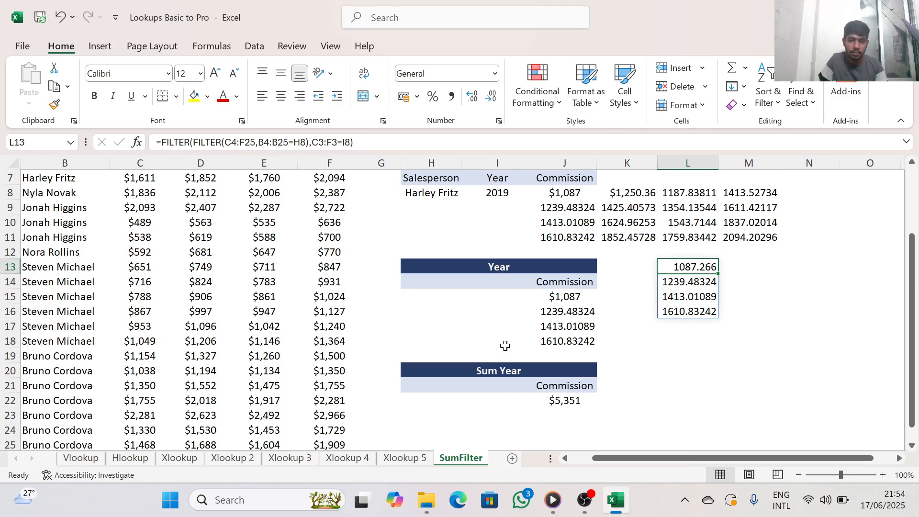
left_click(568, 401)
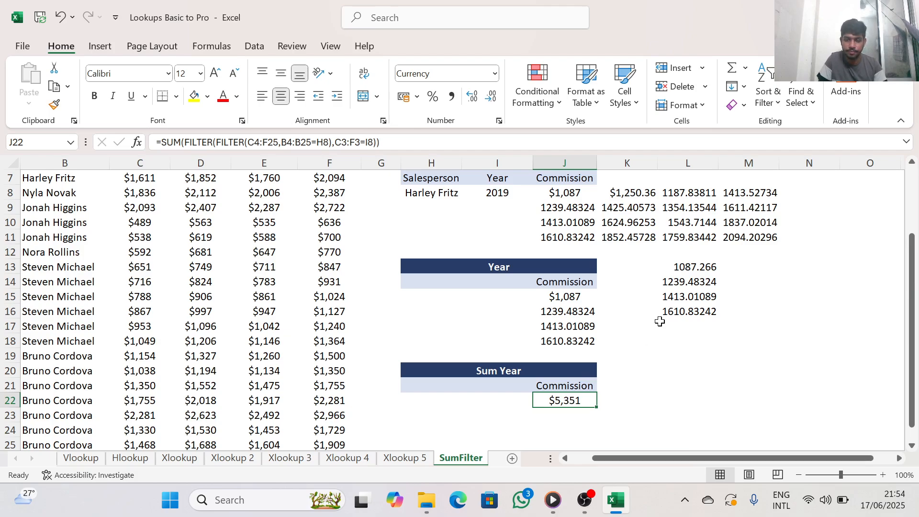
left_click(684, 267)
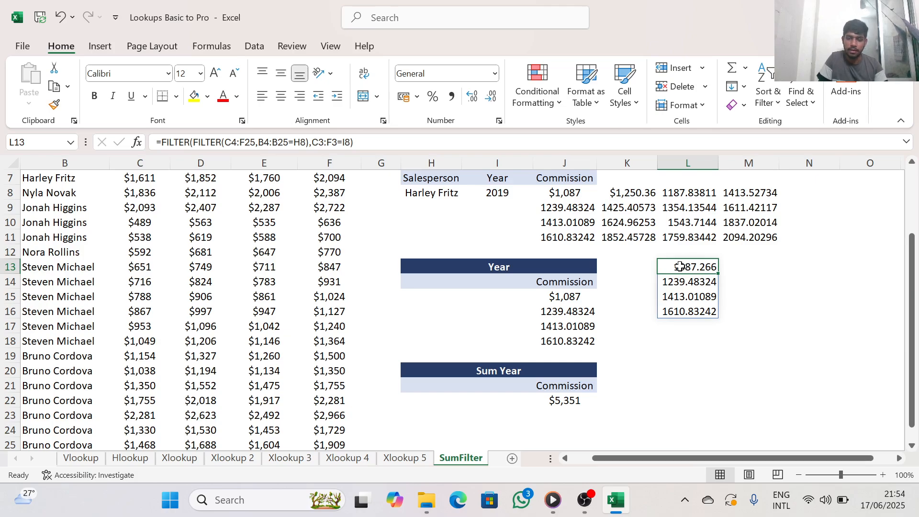
left_click(162, 143)
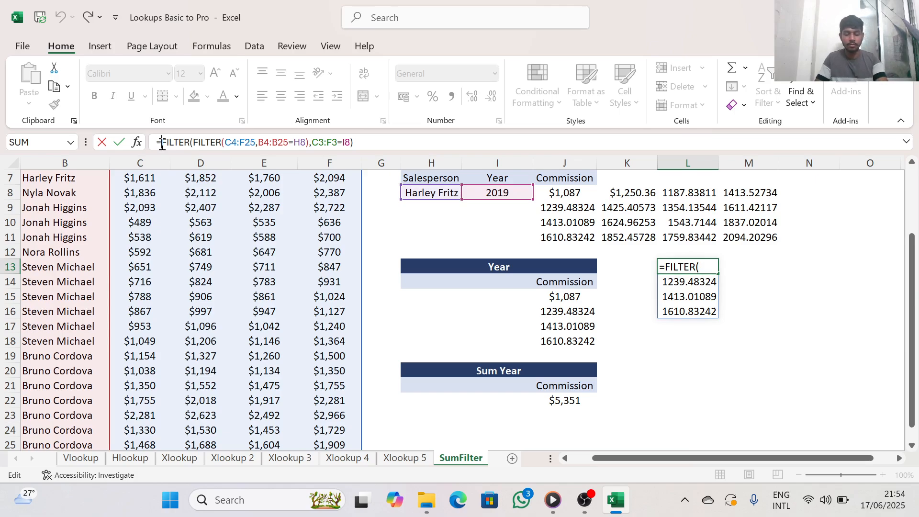
type("s")
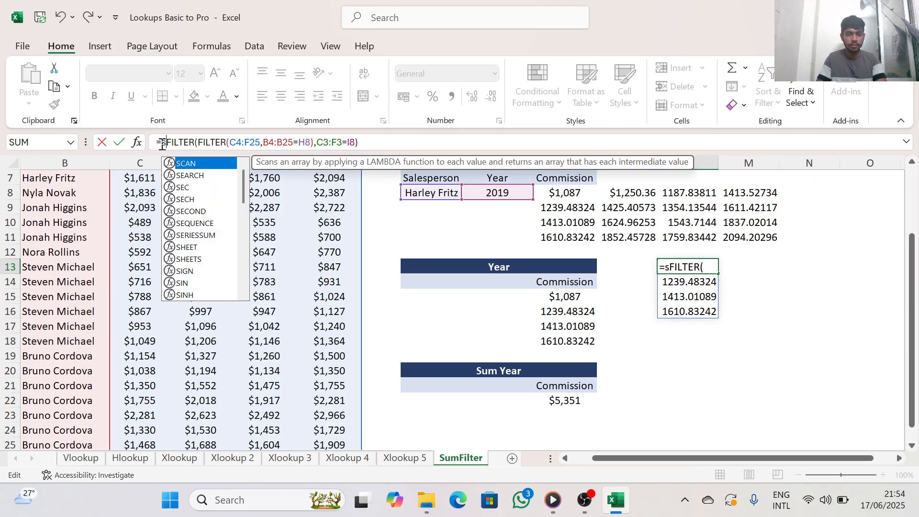
type("i")
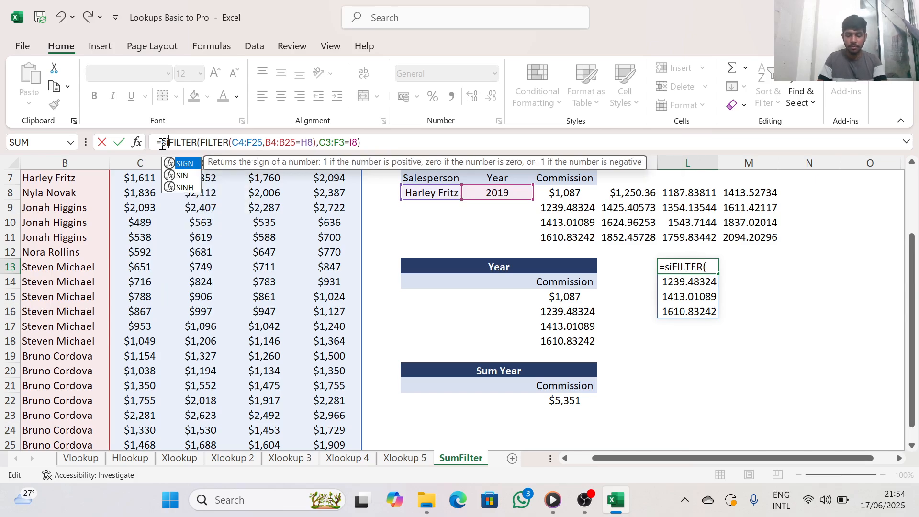
key("BackSpace")
type("u")
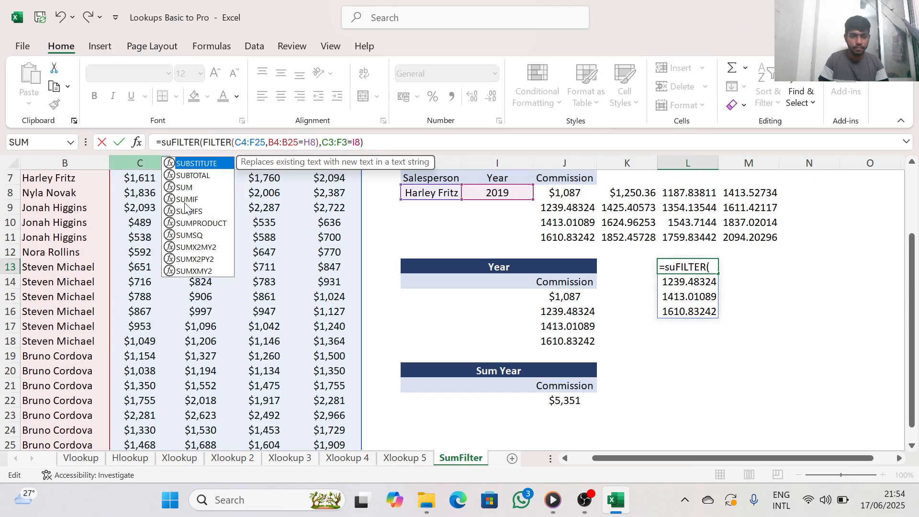
left_click(191, 186)
left_click(192, 178)
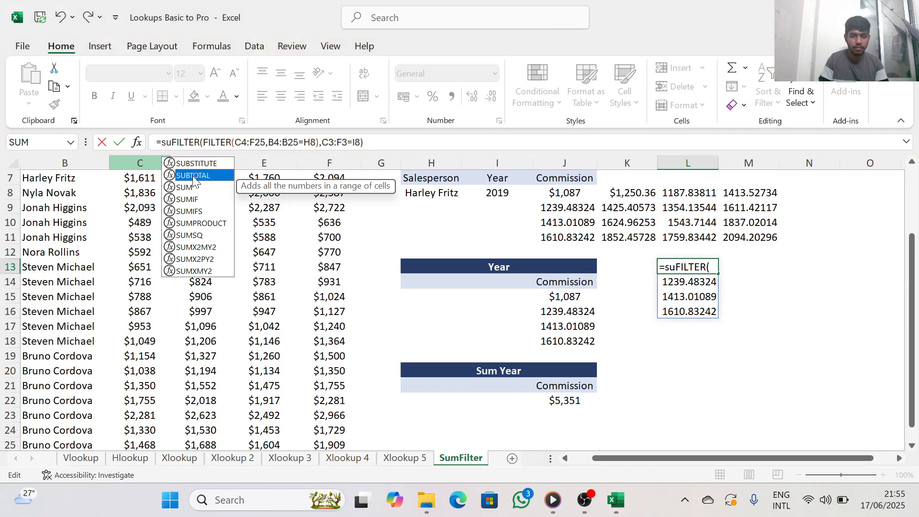
left_click(193, 185)
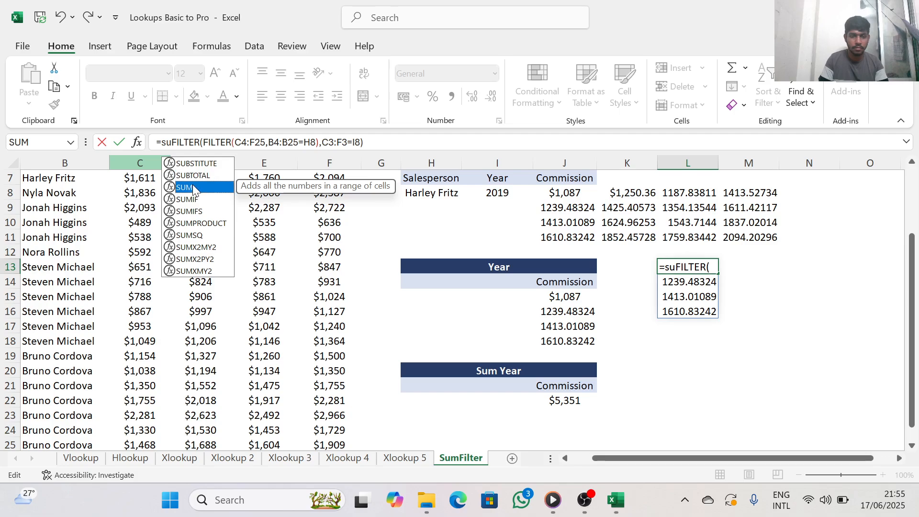
double_click(193, 187)
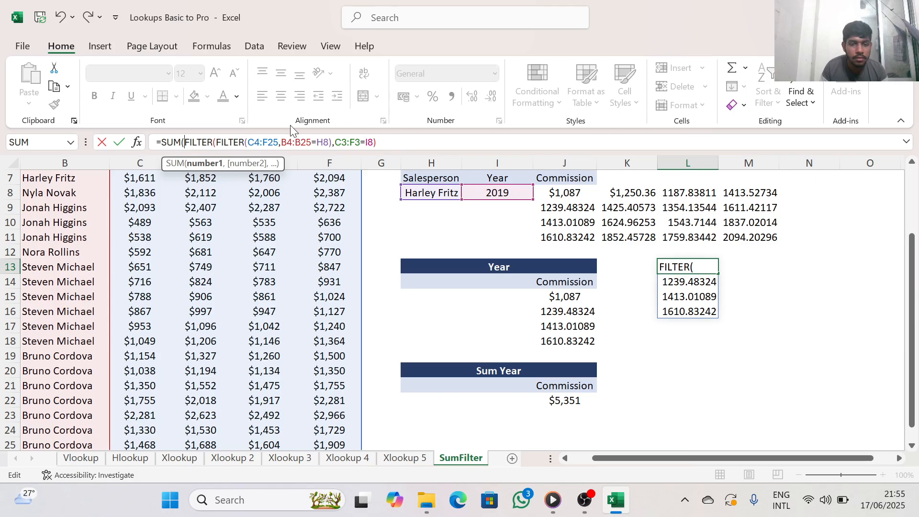
Close the SUM function's parenthesis after the nested FILTER and enter the formula in L13
left_click(377, 142)
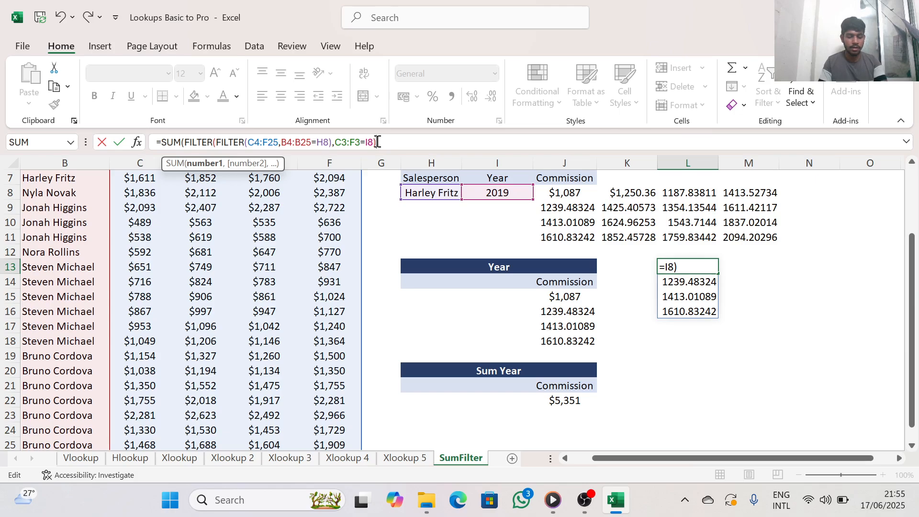
type(")")
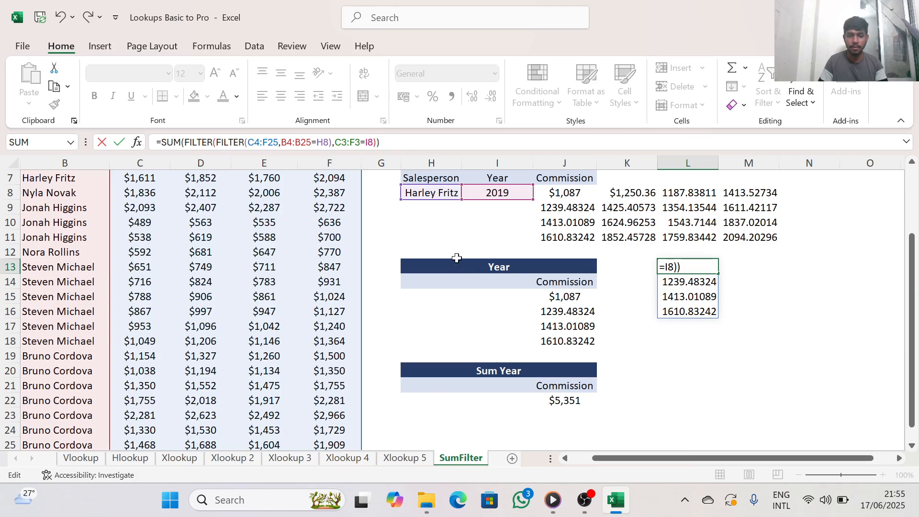
key("Return")
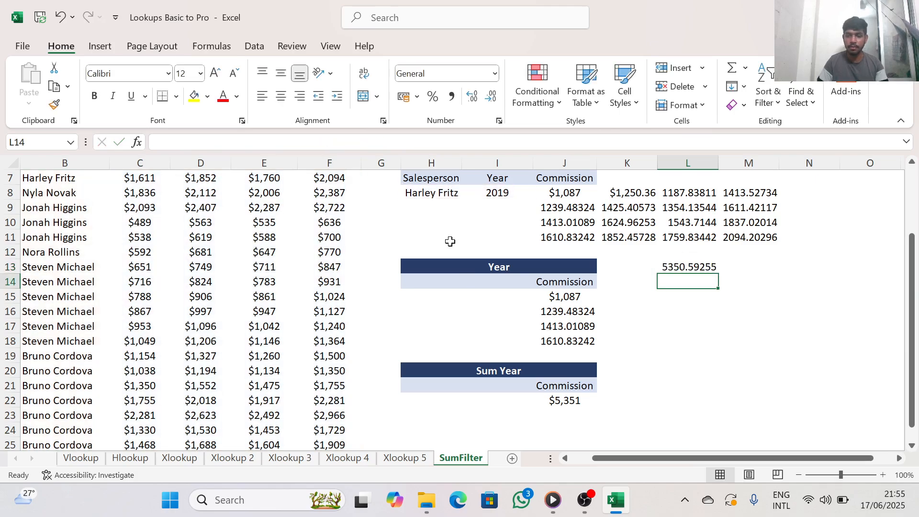
left_click(699, 267)
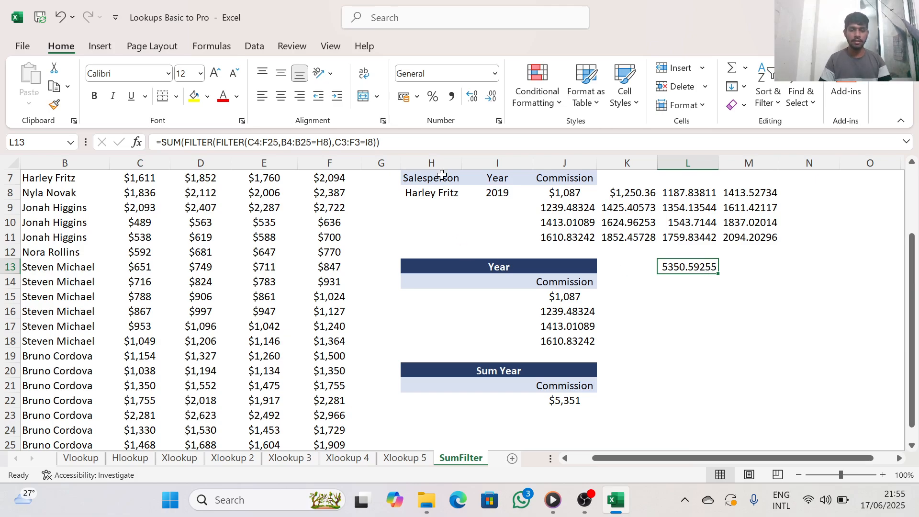
scroll(430, 201, "up", 1)
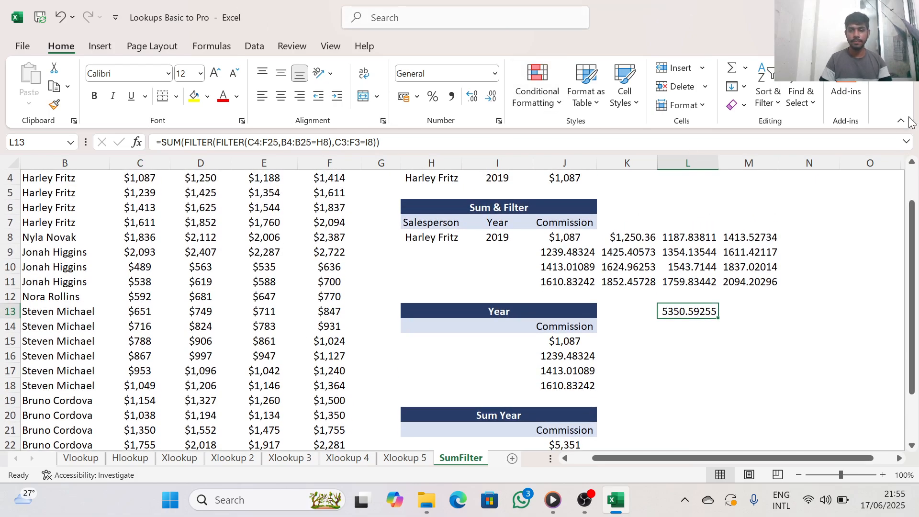
Close the "Lookups Basic to Pro" workbook without saving the changes, and close the File Explorer window
left_click(904, 14)
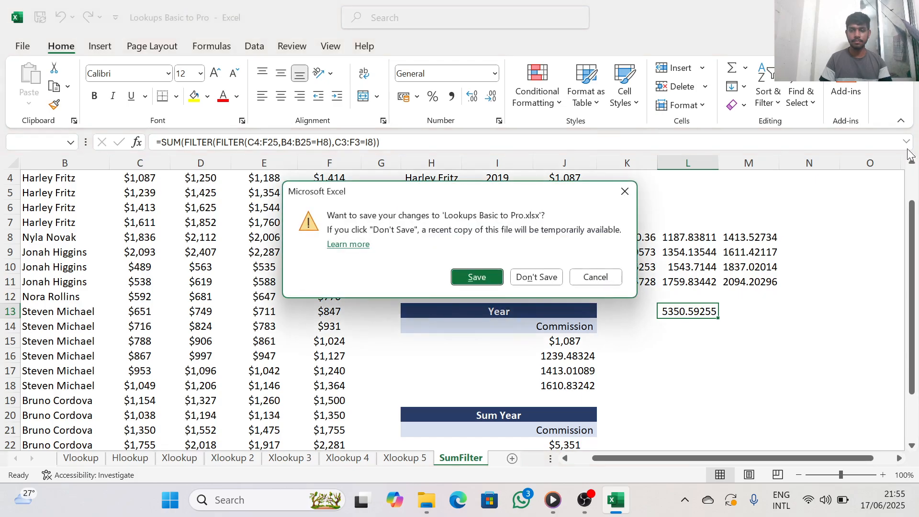
left_click(531, 277)
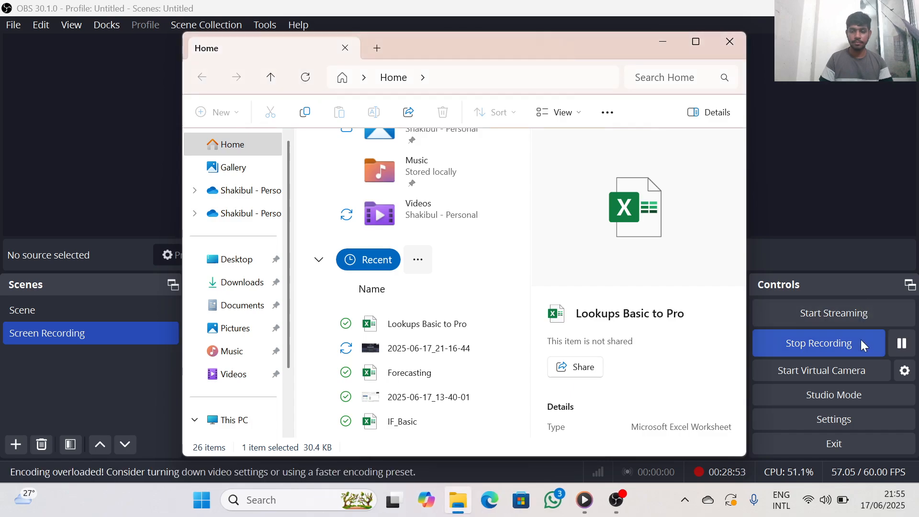
left_click(730, 43)
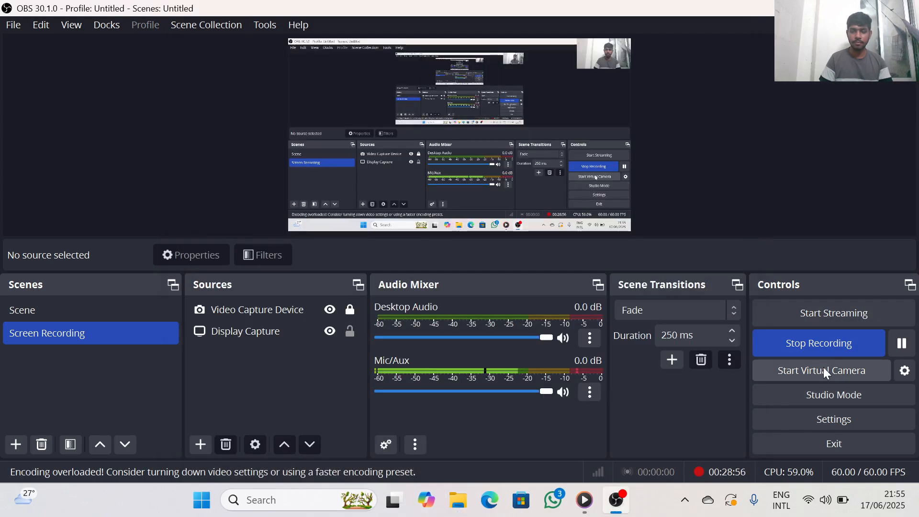